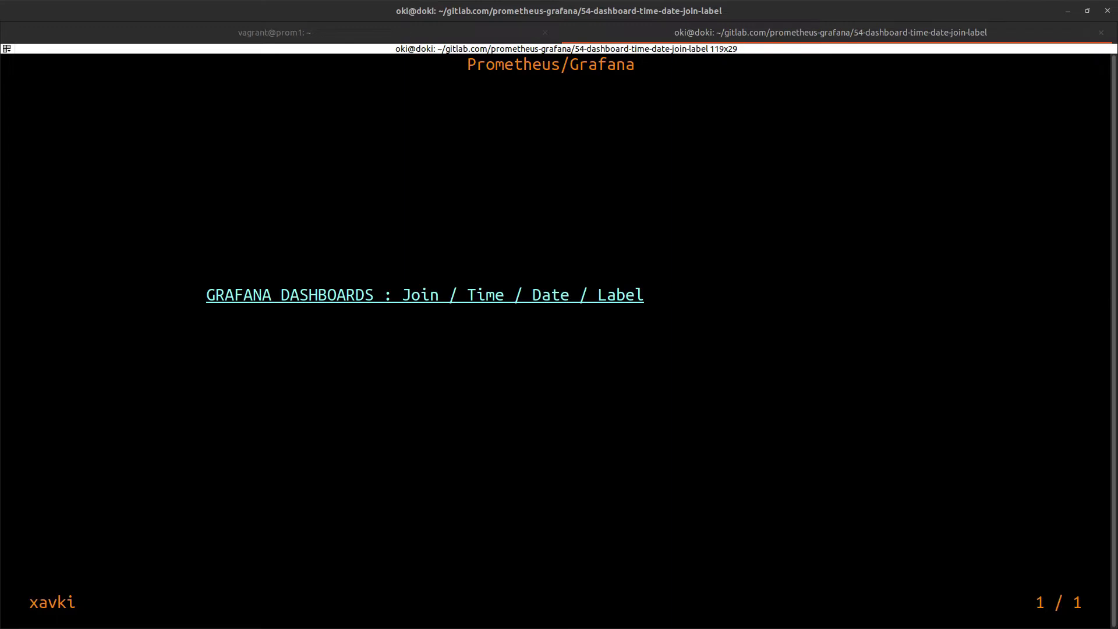
Step: Switch from the terminal slide to Prometheus showing the backup duration query returning 20
key("alt+Tab")
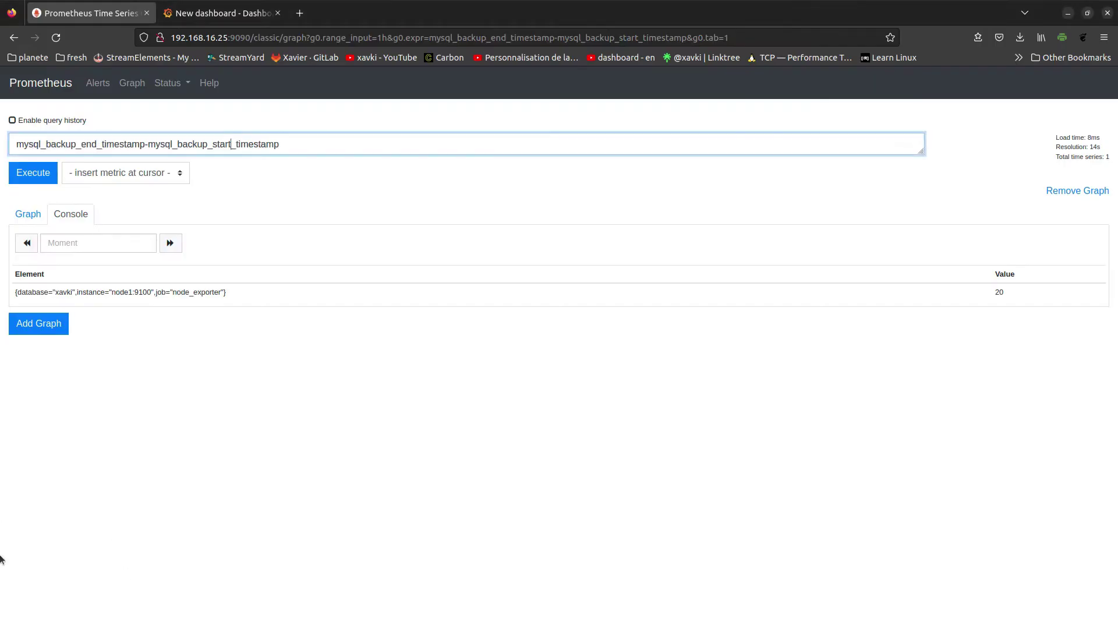
left_click_drag(277, 145, 148, 143)
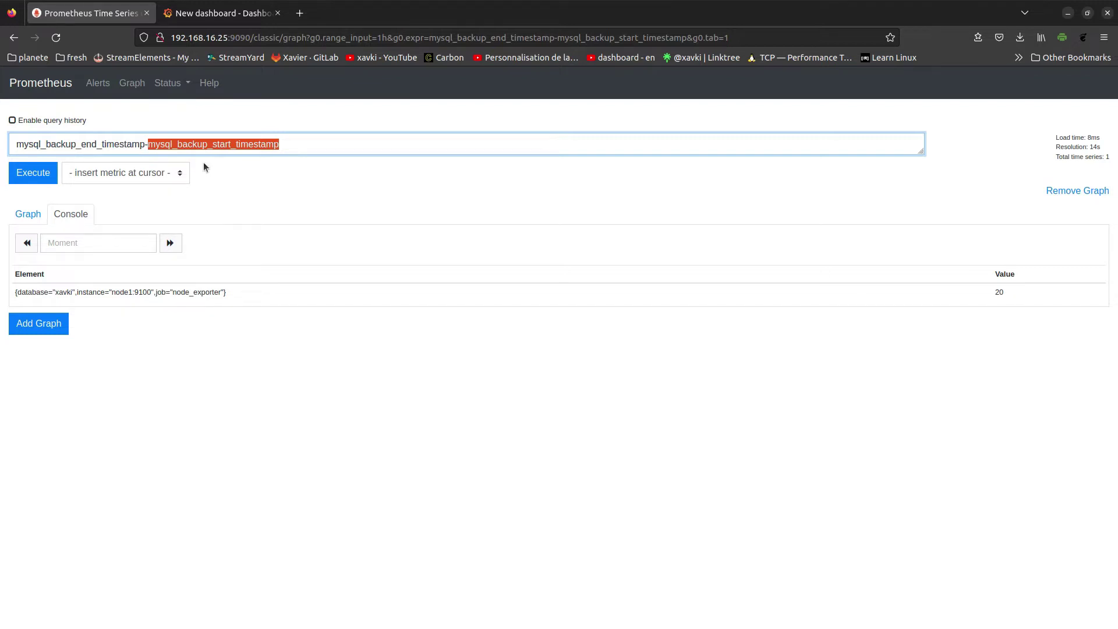
double_click(110, 145)
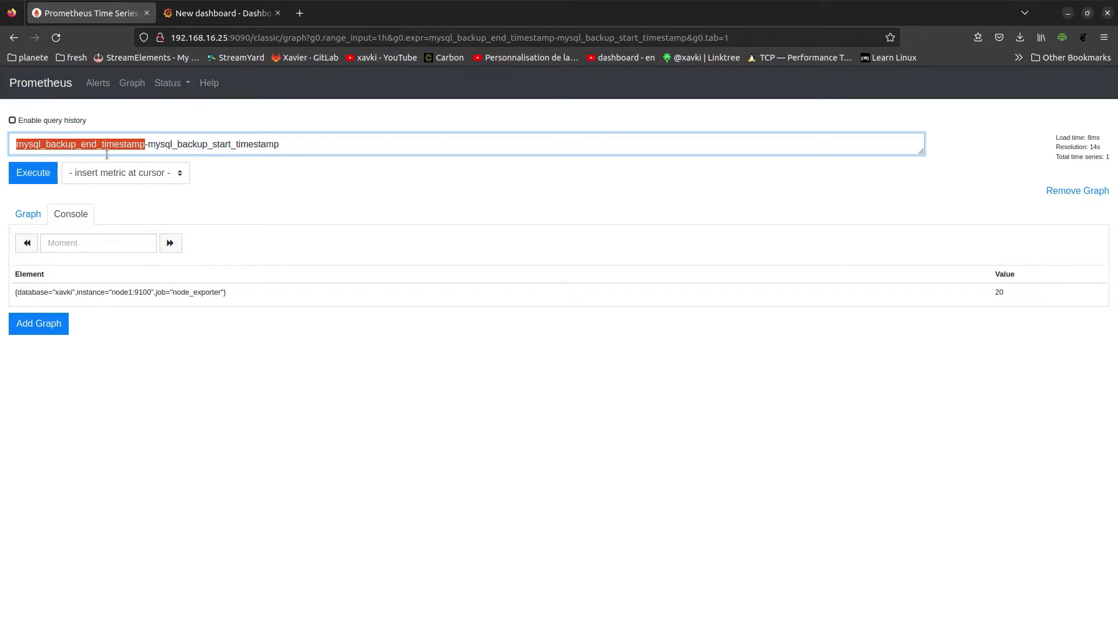
left_click(235, 139)
double_click(241, 142)
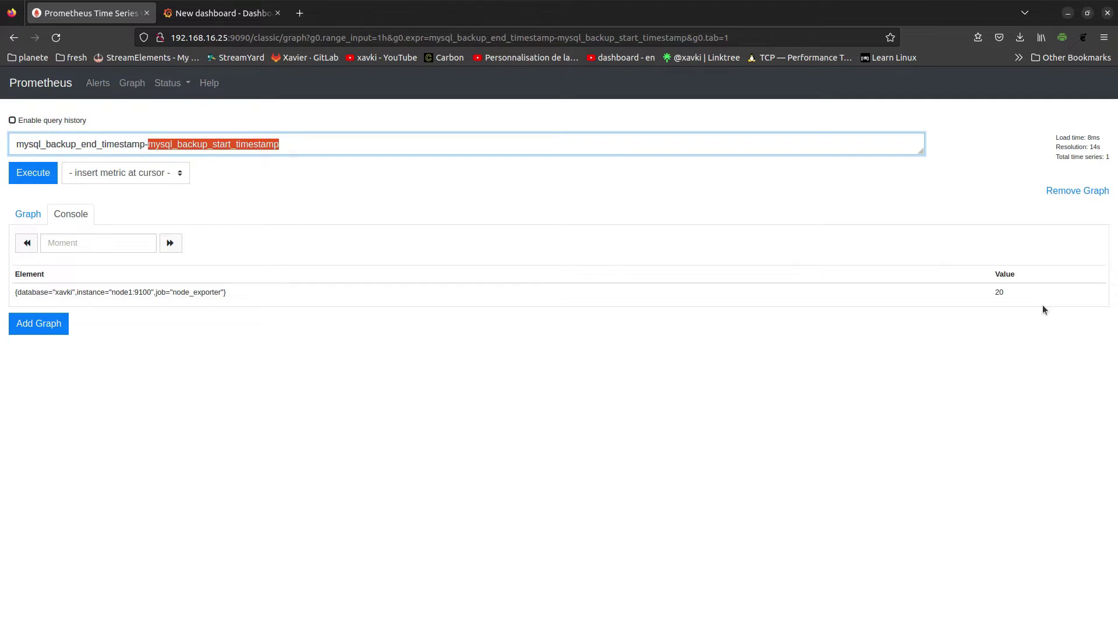
left_click_drag(1042, 300, 966, 300)
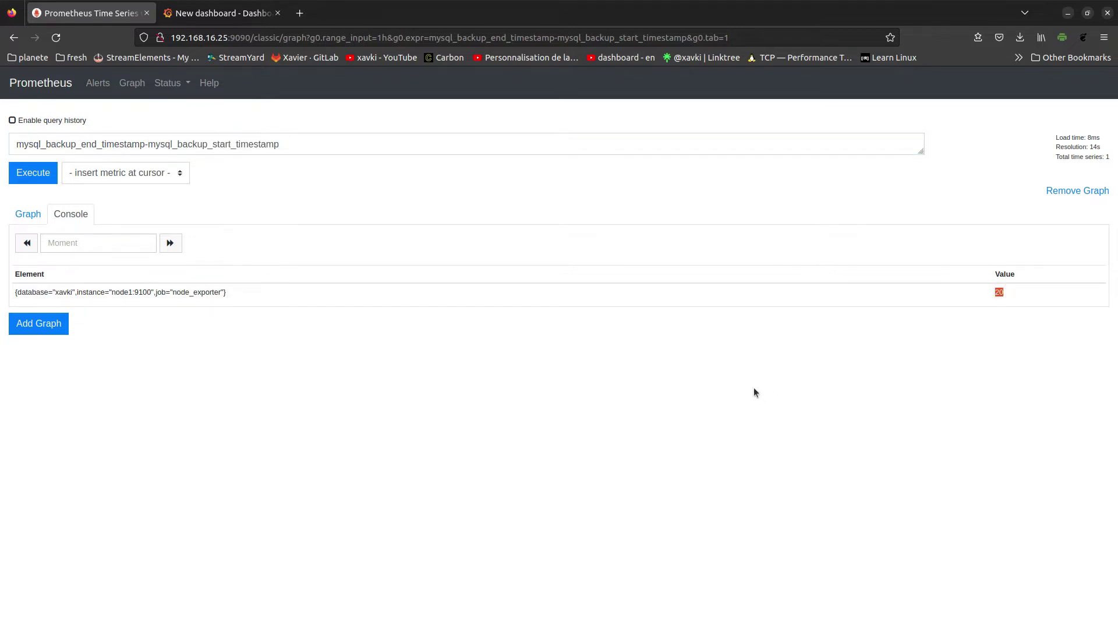
double_click(283, 145)
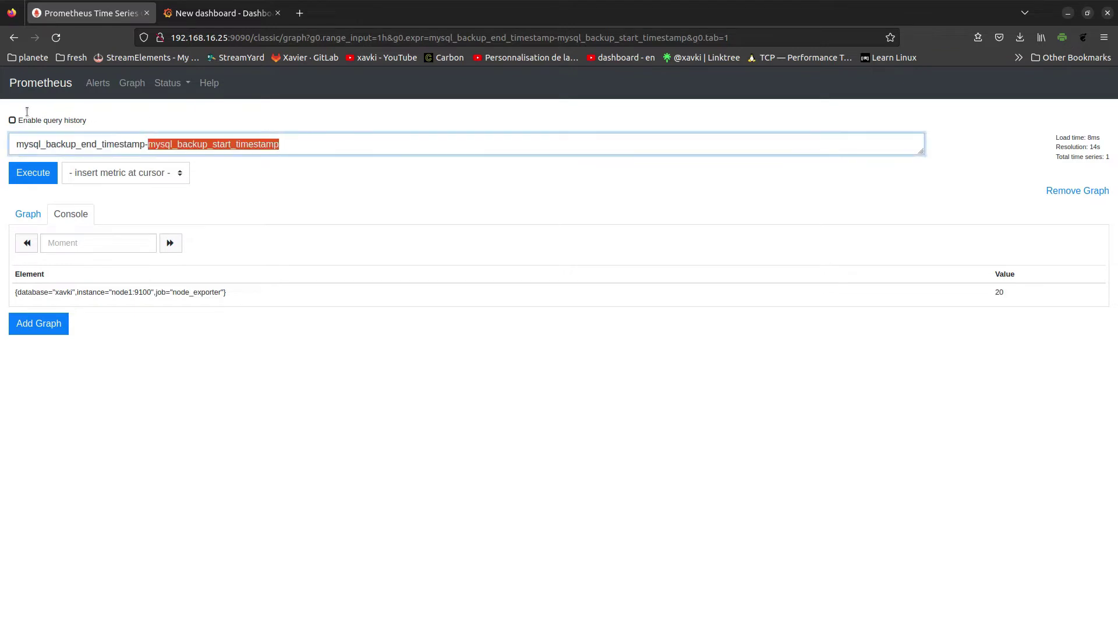
key("Home")
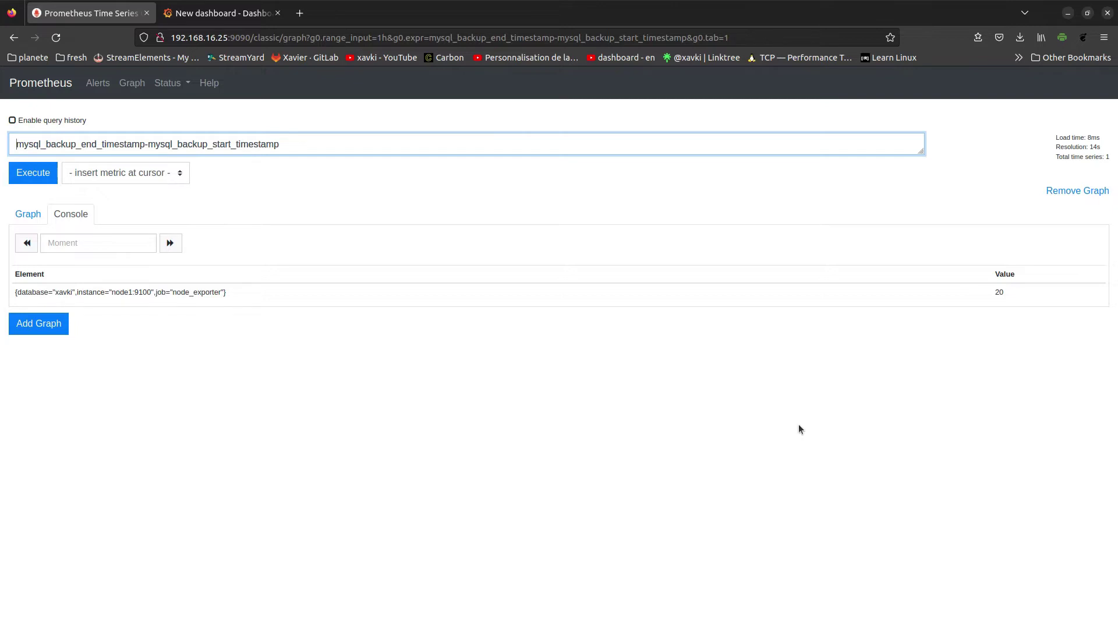
Step: Remove the old time-series graph panel from the Grafana dashboard
left_click(243, 16)
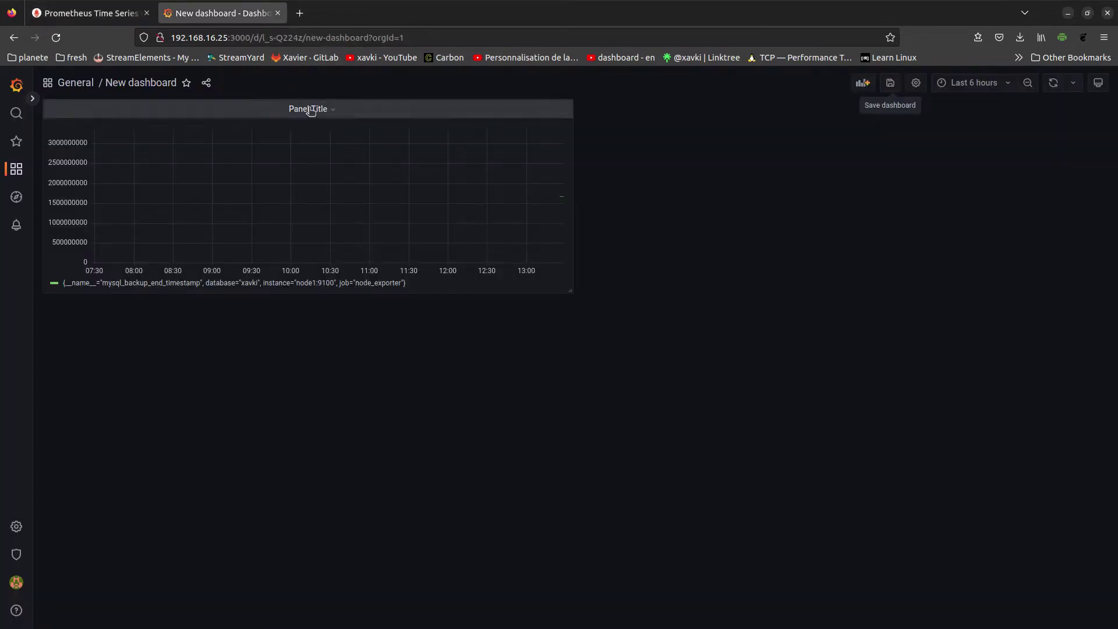
key("ctrl+Page_Up")
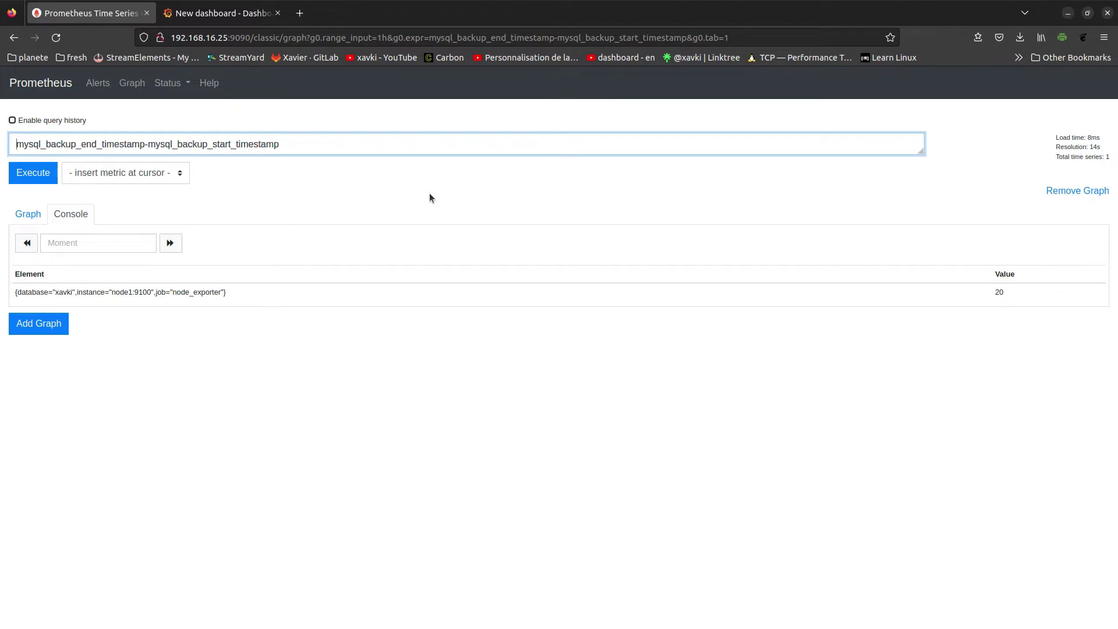
left_click(193, 13)
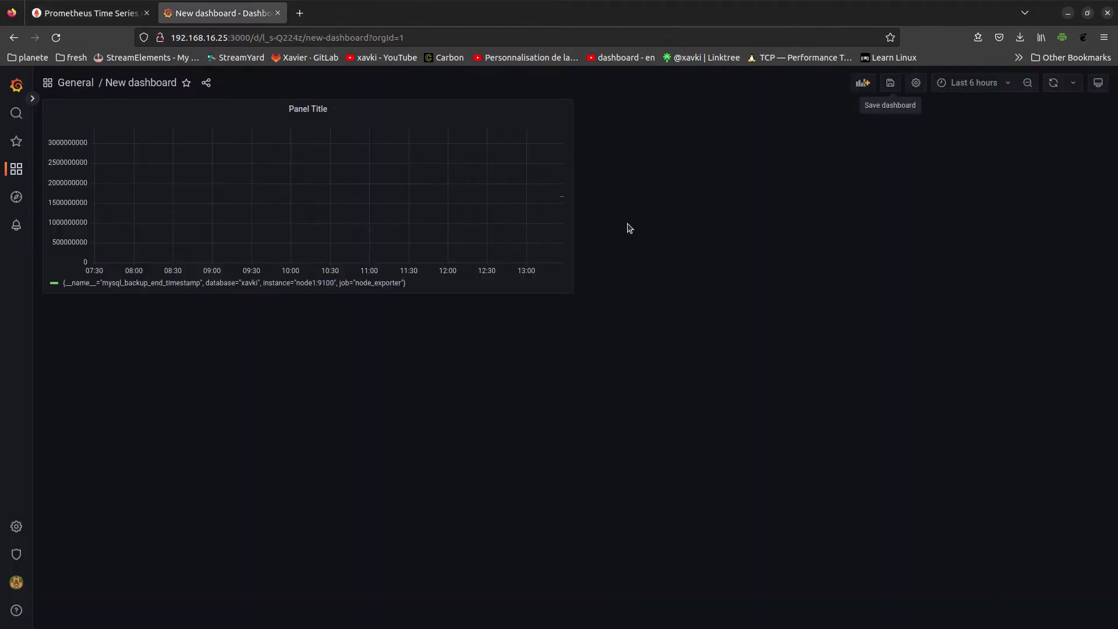
left_click(314, 109)
mouse_move(302, 218)
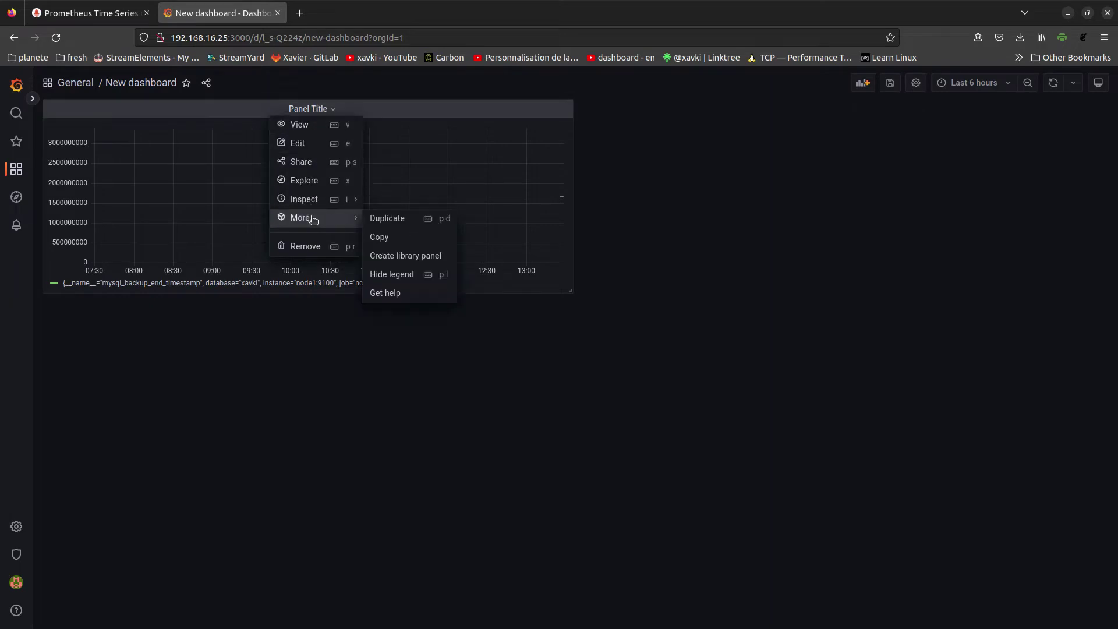
left_click(314, 248)
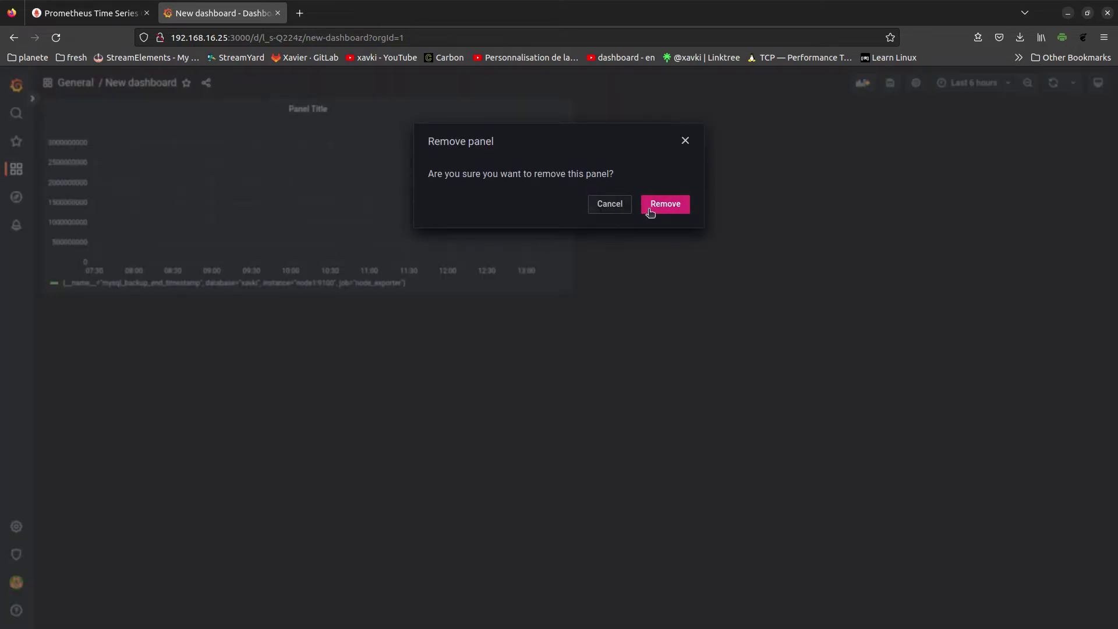
left_click(655, 205)
Step: Add a new empty panel and set its visualization to Table
left_click(864, 83)
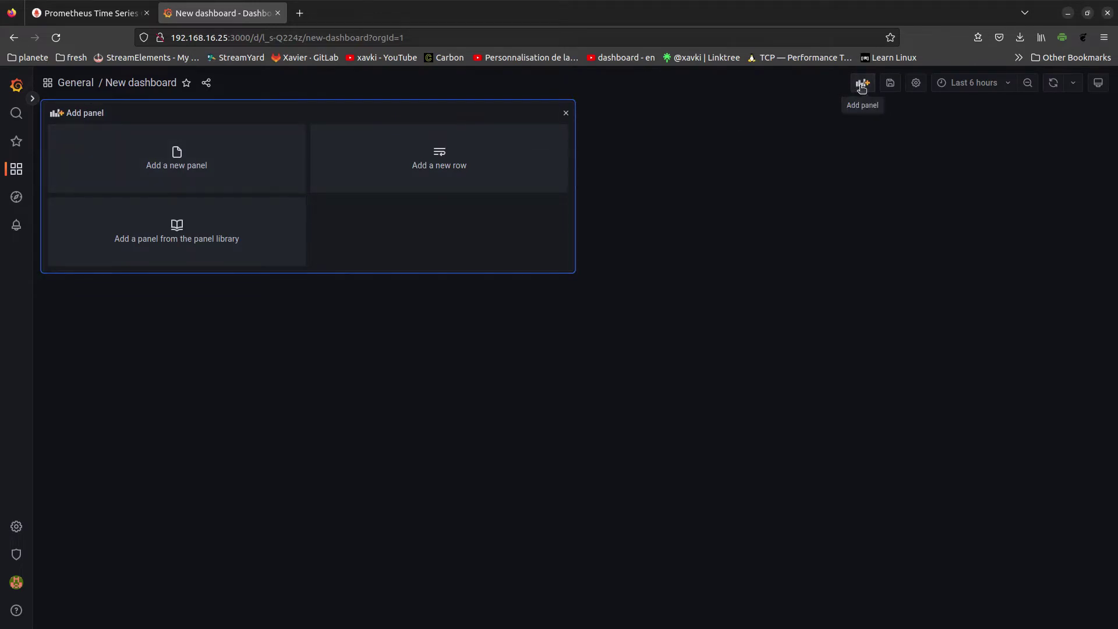
left_click(177, 158)
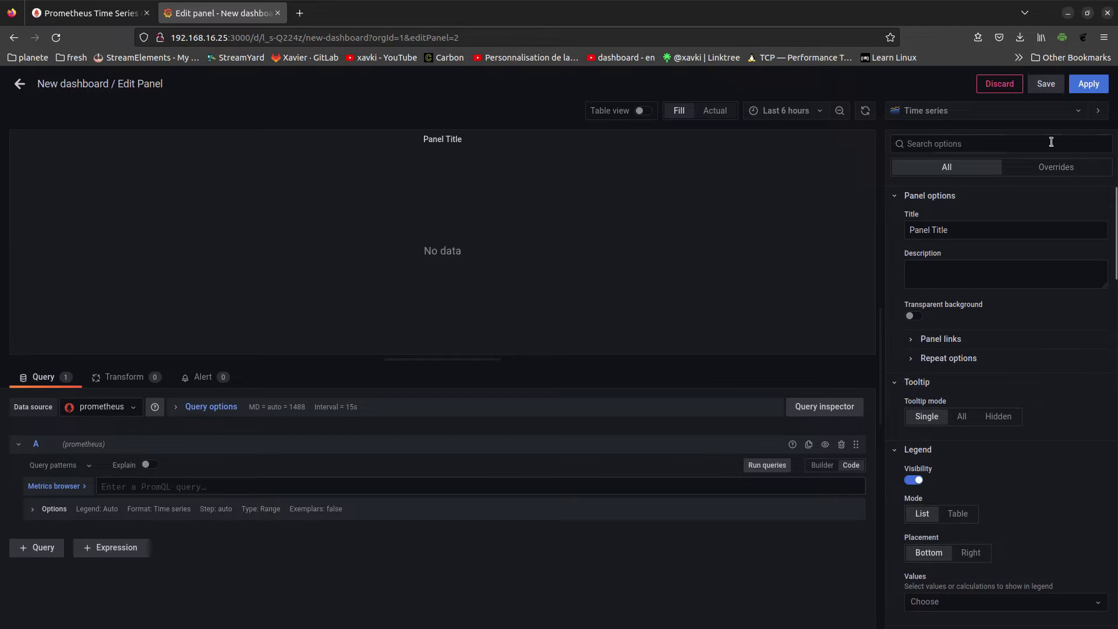
left_click(978, 117)
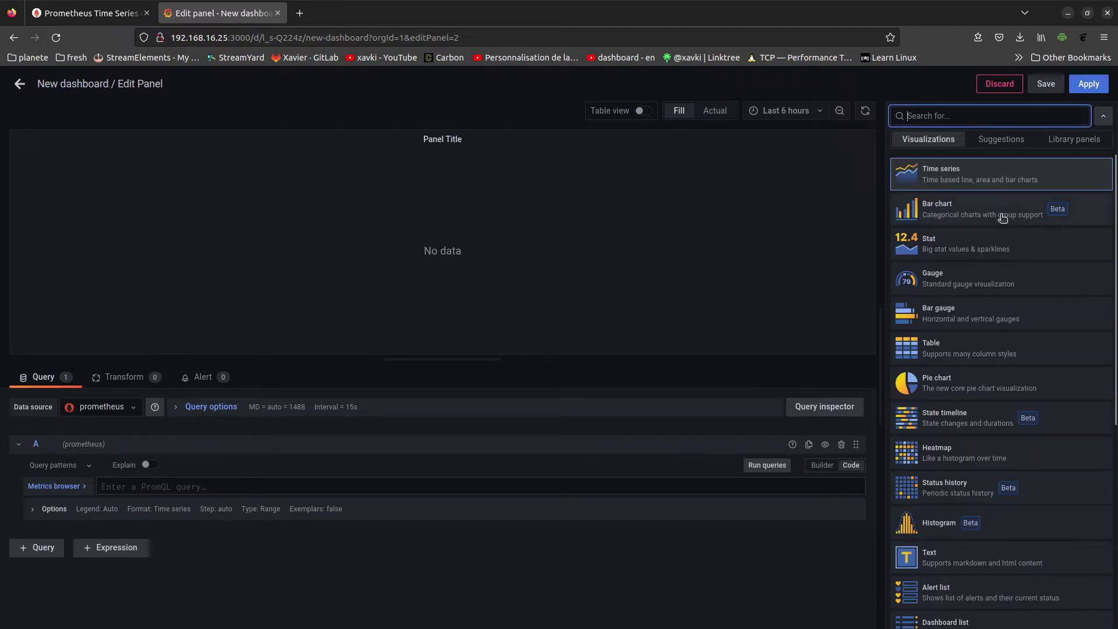
left_click(1030, 347)
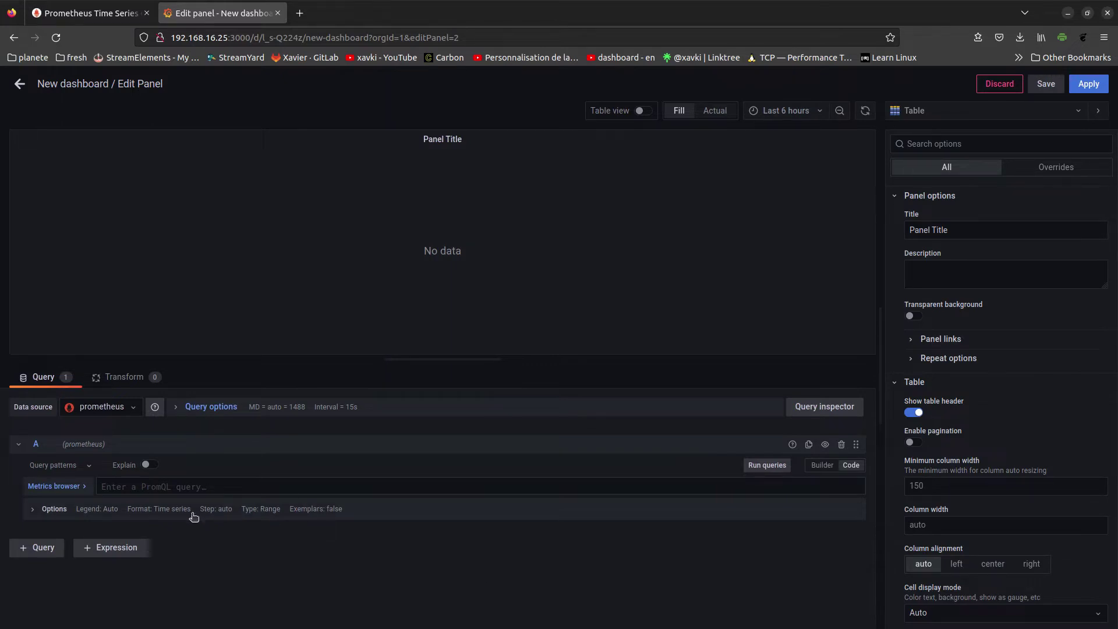
left_click(96, 12)
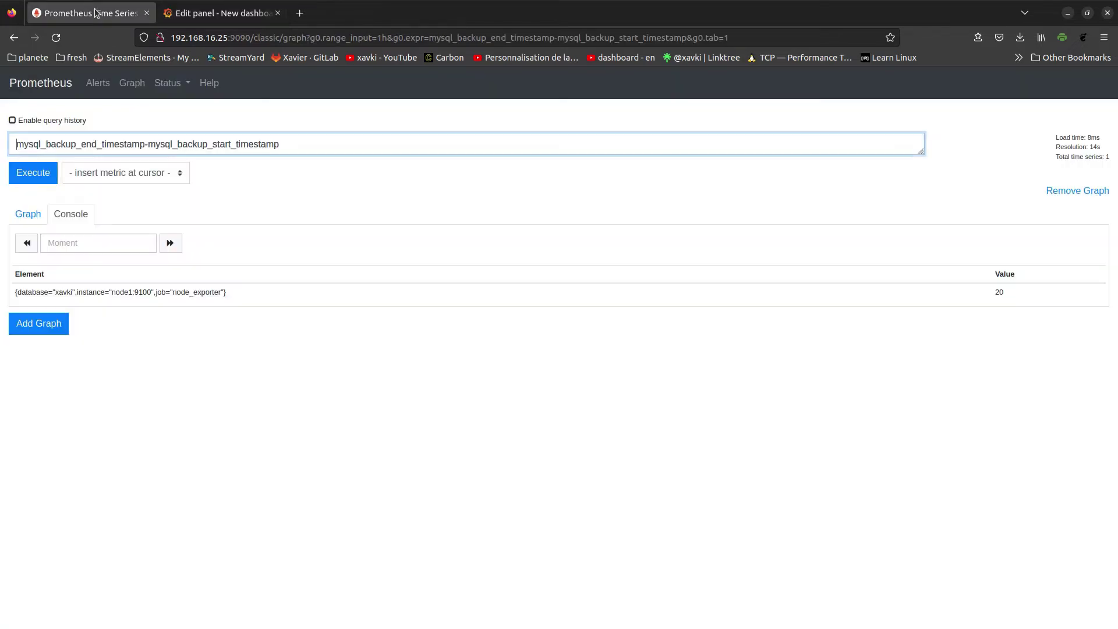
Step: Copy mysql_backup_end_timestamp-mysql_backup_start_timestamp from Prometheus into query A and run it
triple_click(287, 144)
key("ctrl+c")
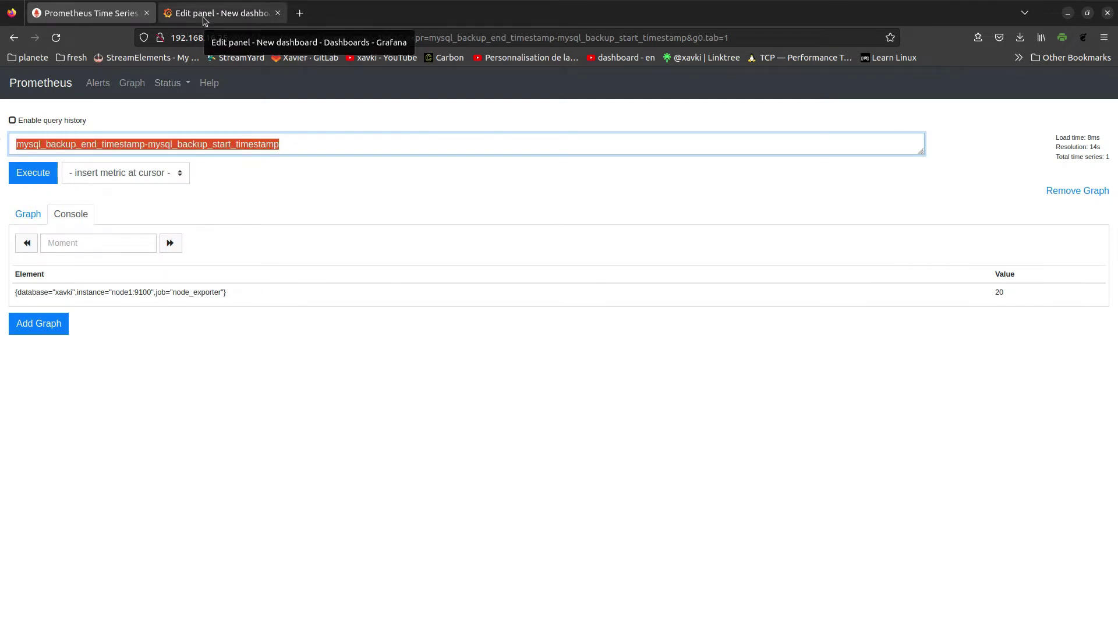
left_click(277, 11)
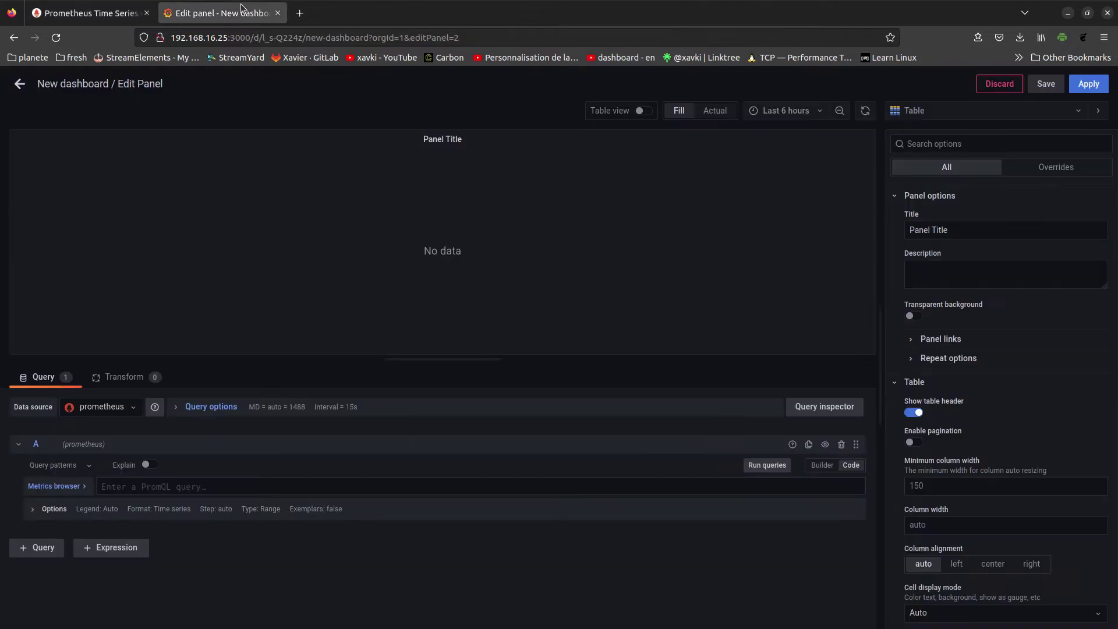
key("ctrl+v")
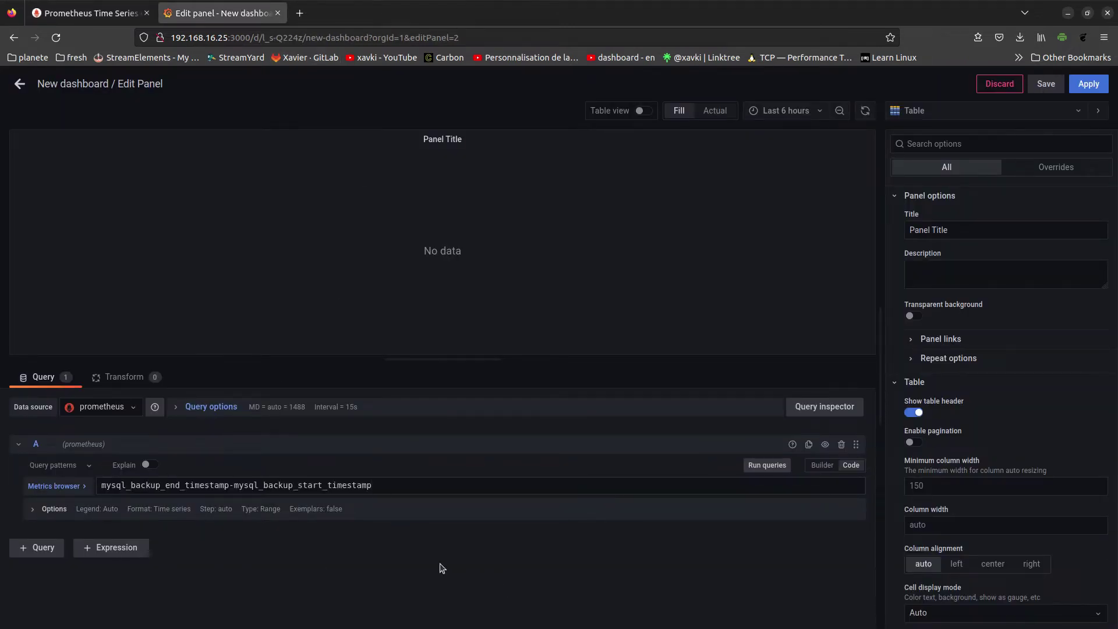
left_click(444, 566)
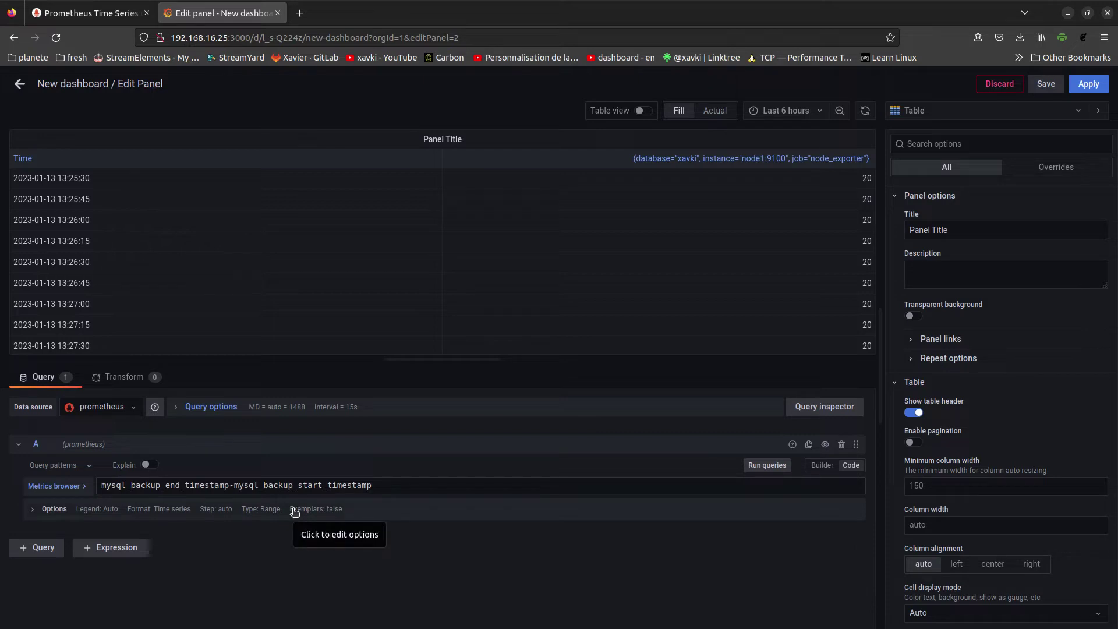
Step: Set query A to Instant type and Table format, showing one row valued 20, then add query B
left_click(294, 512)
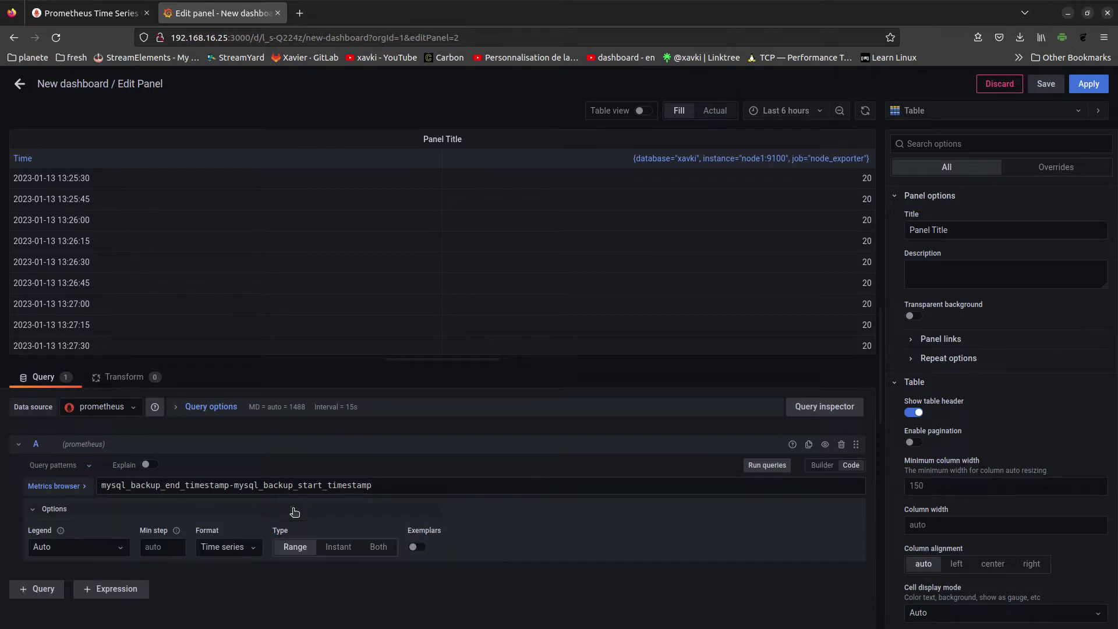
left_click(338, 551)
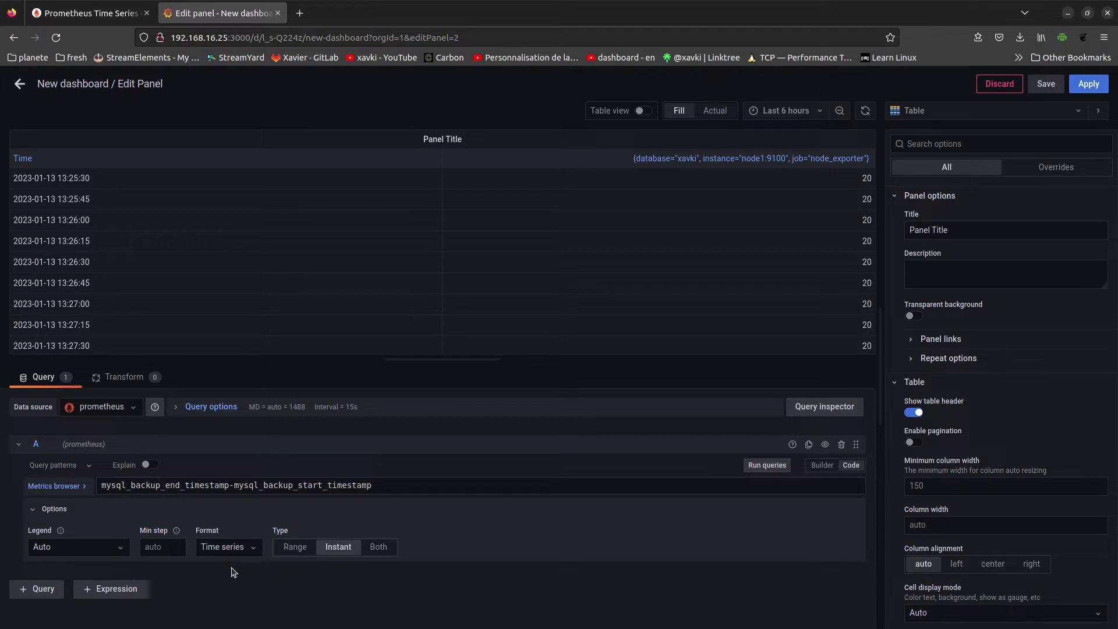
left_click(227, 550)
left_click(225, 589)
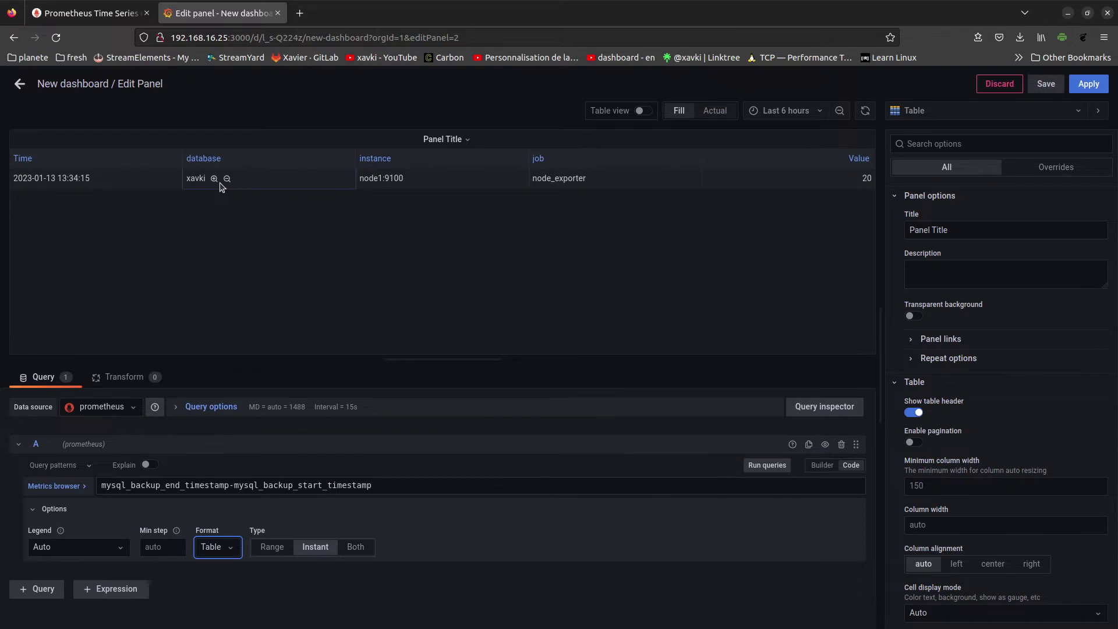
mouse_move(615, 177)
double_click(866, 179)
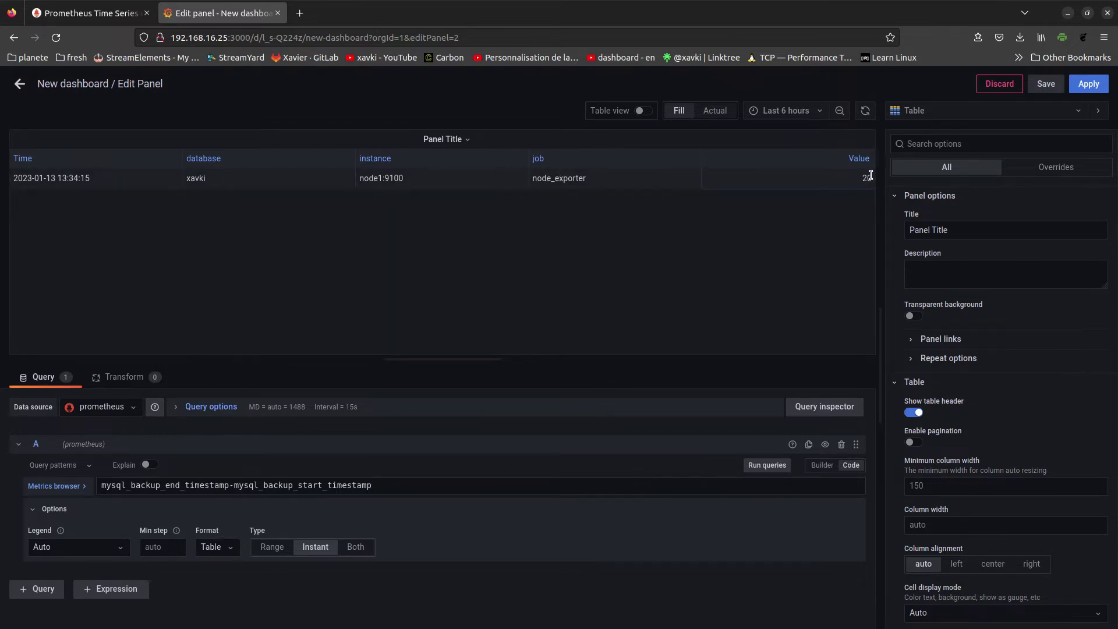
left_click(835, 245)
left_click(42, 590)
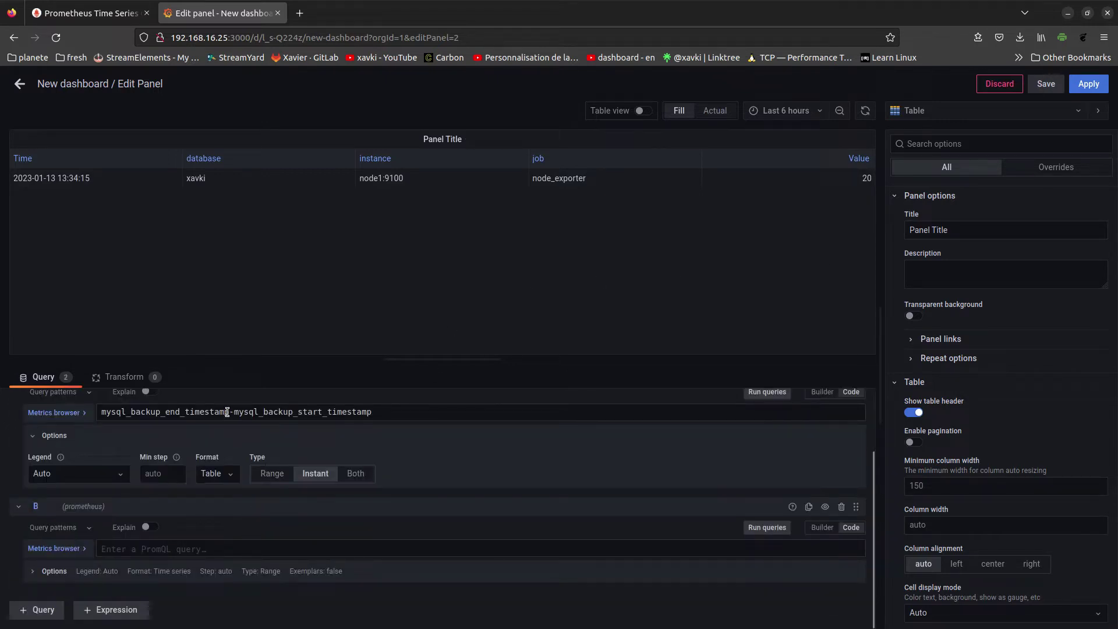
Step: Make query B mysql_backup_end_timestamp with Instant type and Table format
left_click_drag(228, 412, 91, 406)
key("ctrl+c")
left_click(181, 548)
key("ctrl+v")
left_click(323, 608)
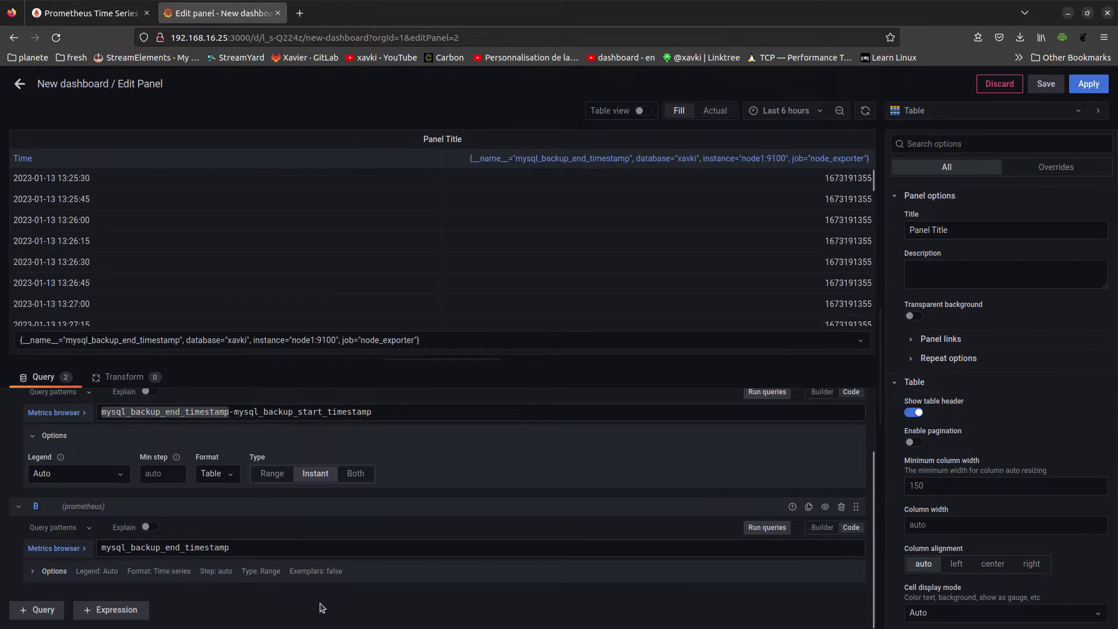
left_click(256, 574)
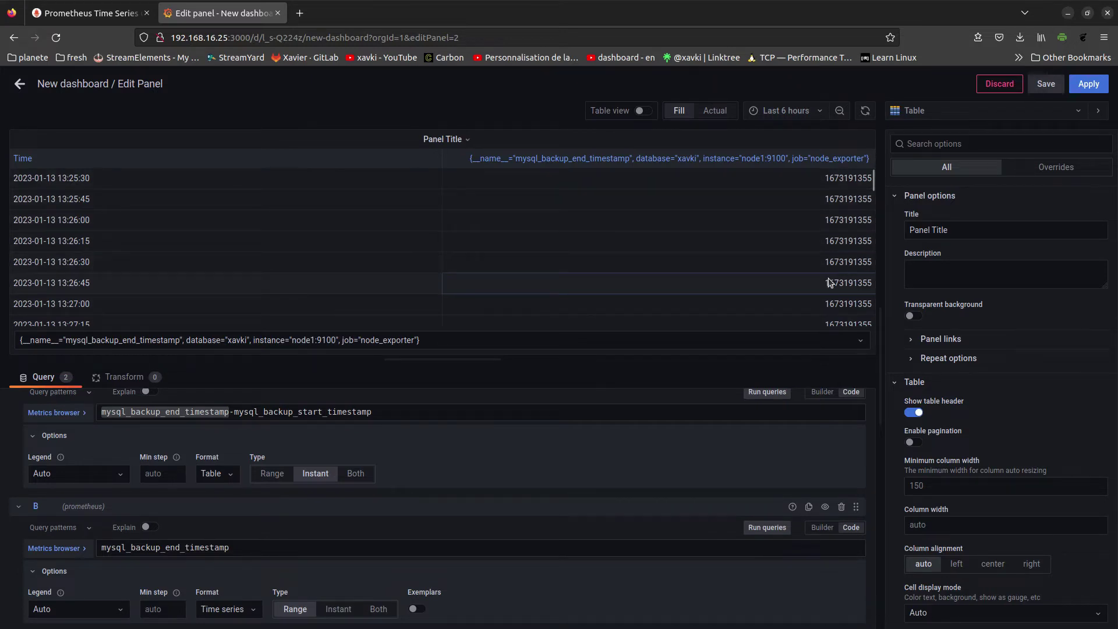
left_click(337, 609)
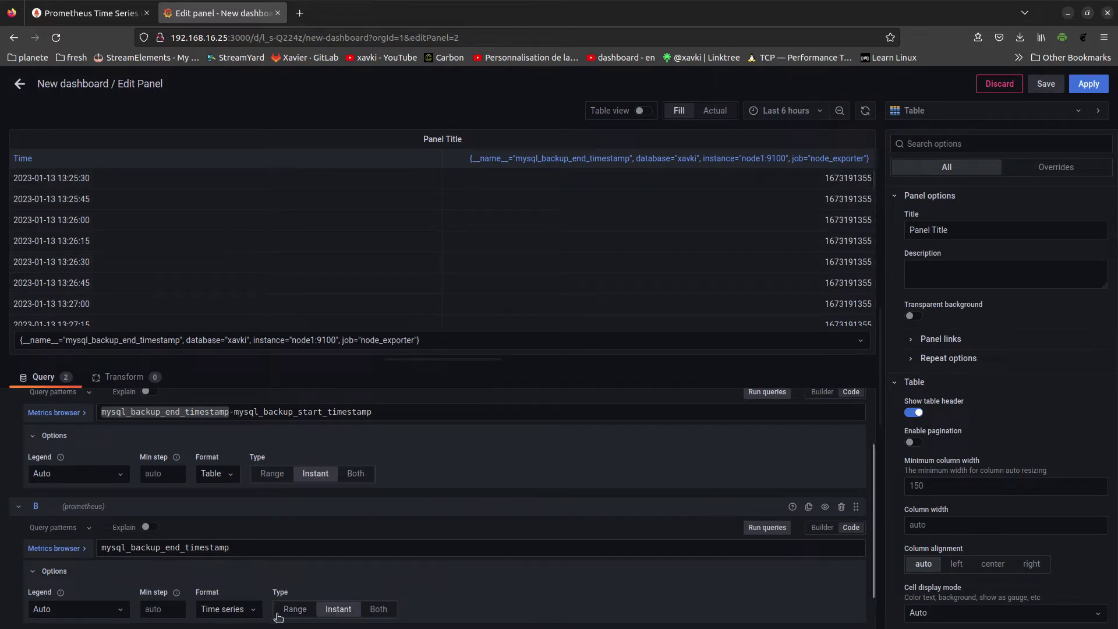
left_click(223, 610)
left_click(214, 567)
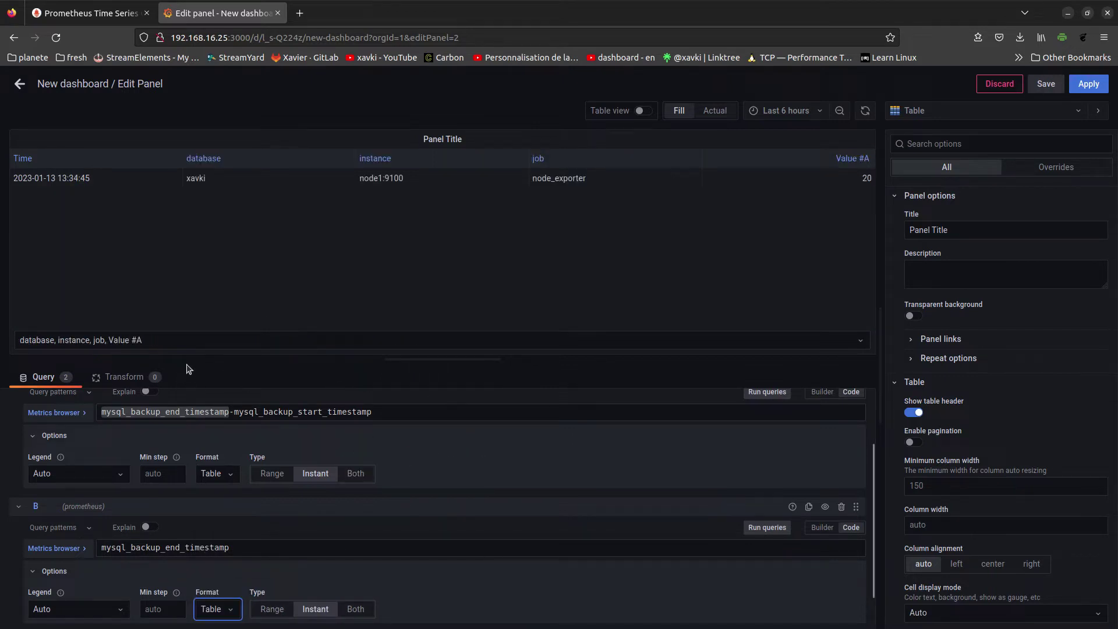
Step: Compare both result frames and keep 'database, instance, job, Value #A' previewed
left_click(204, 344)
left_click(225, 382)
left_click(230, 344)
left_click(232, 361)
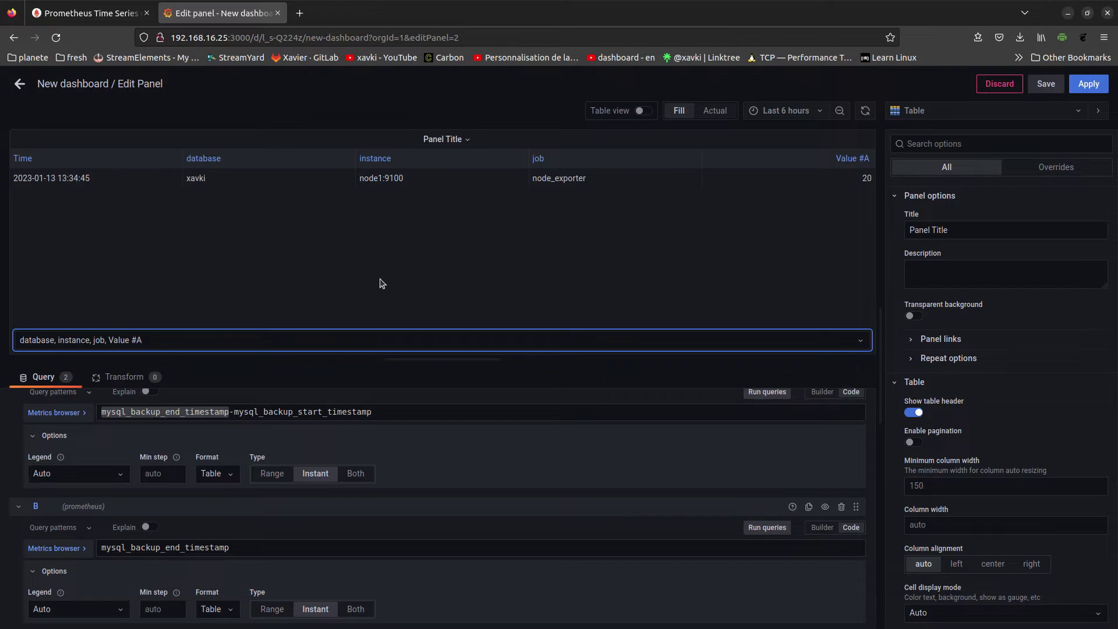
left_click(193, 342)
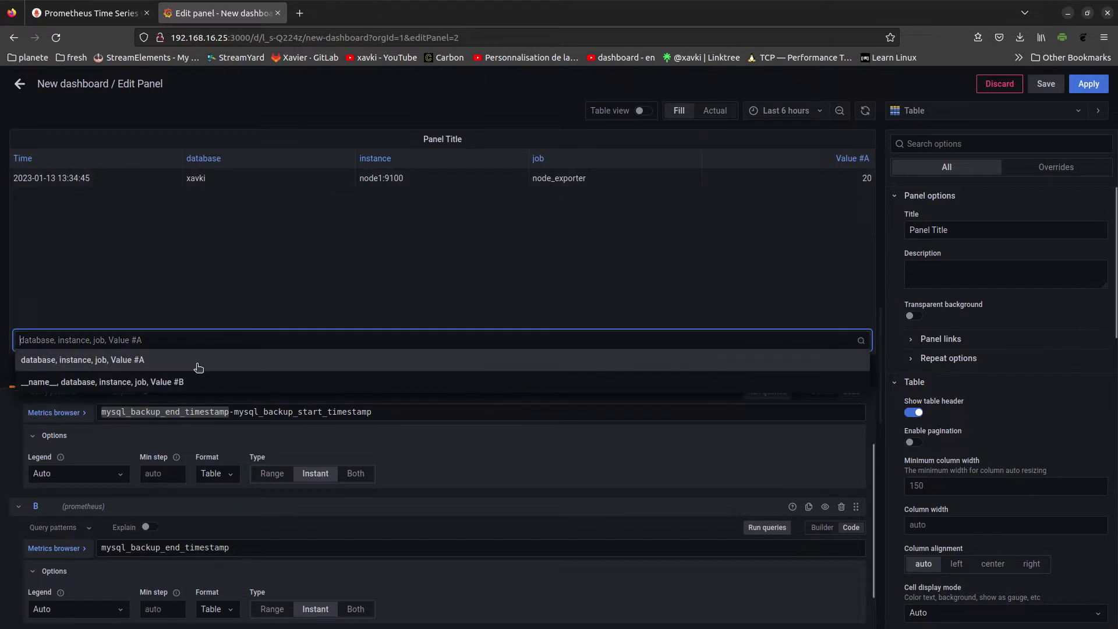
left_click(232, 342)
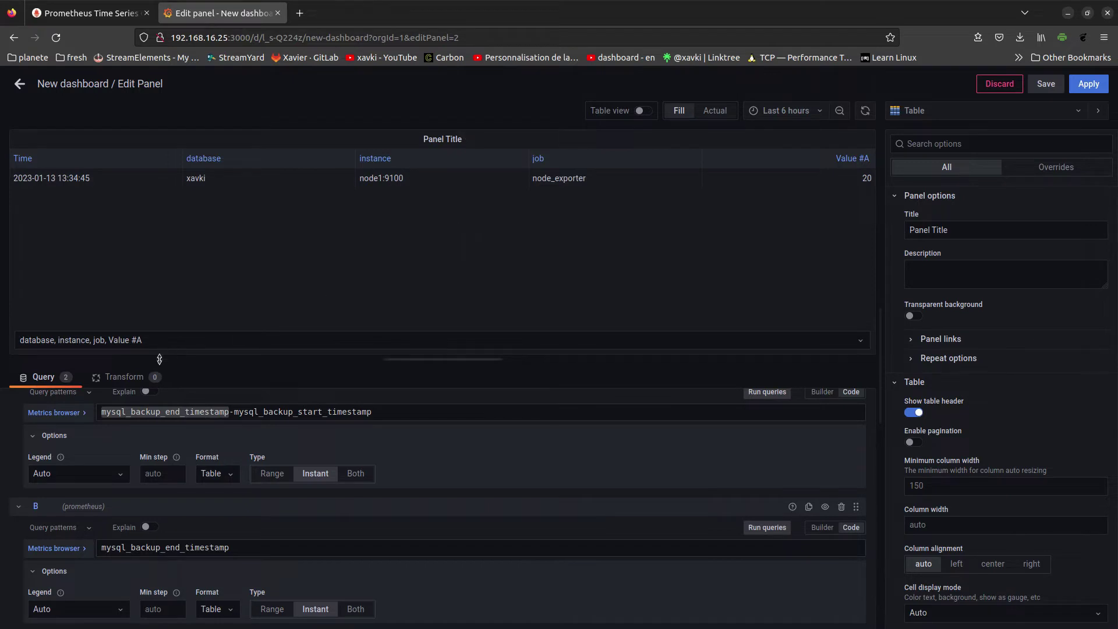
left_click(139, 378)
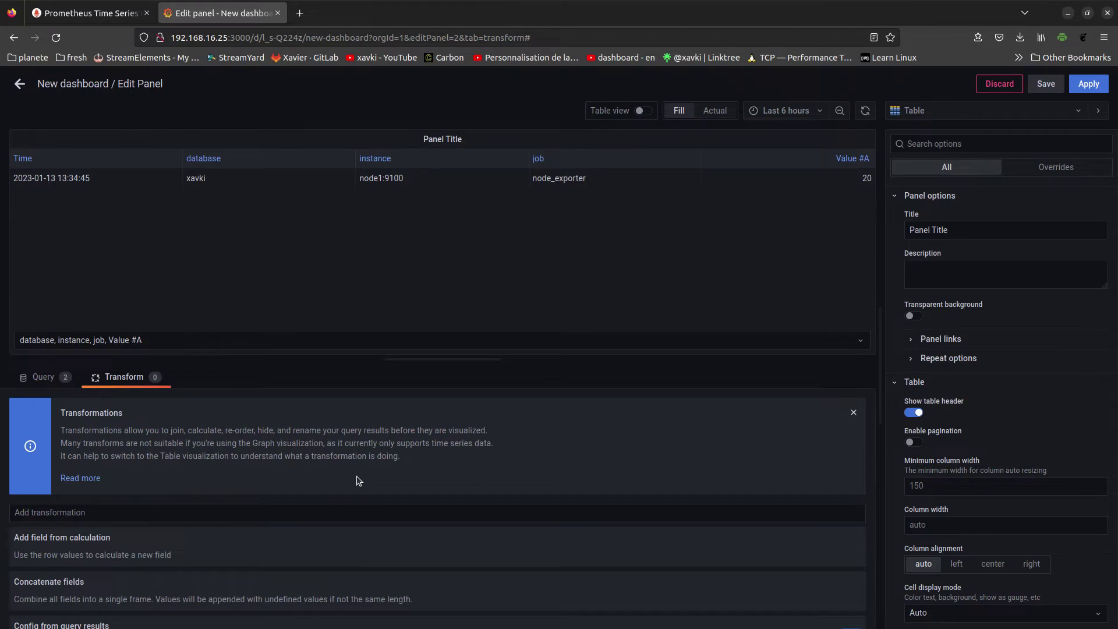
scroll(397, 489, "down", 2)
left_click(387, 453)
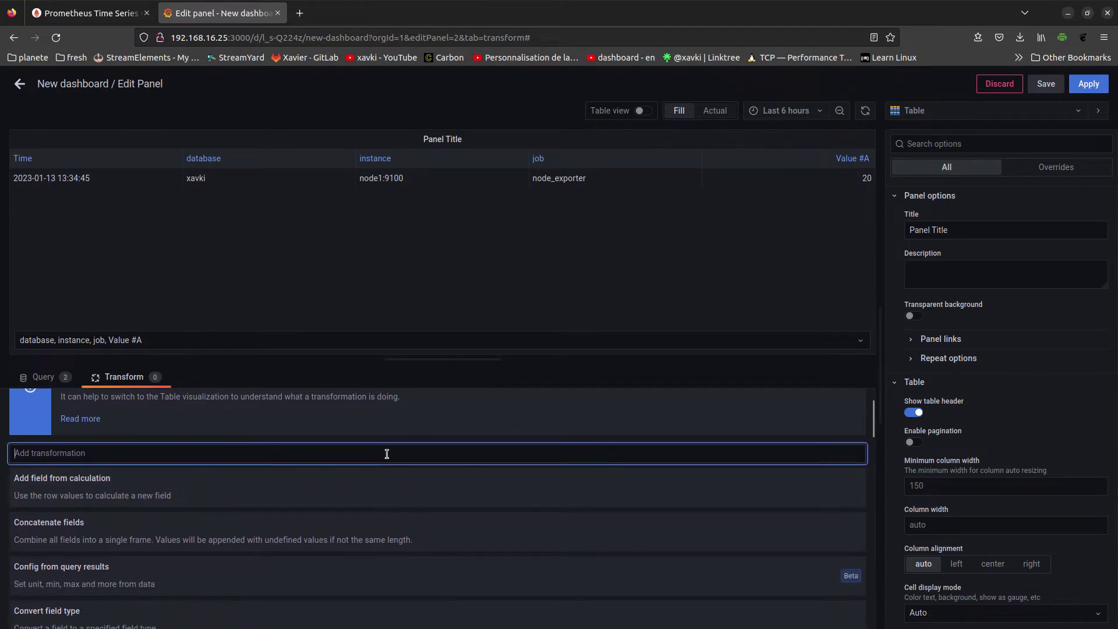
type("mer")
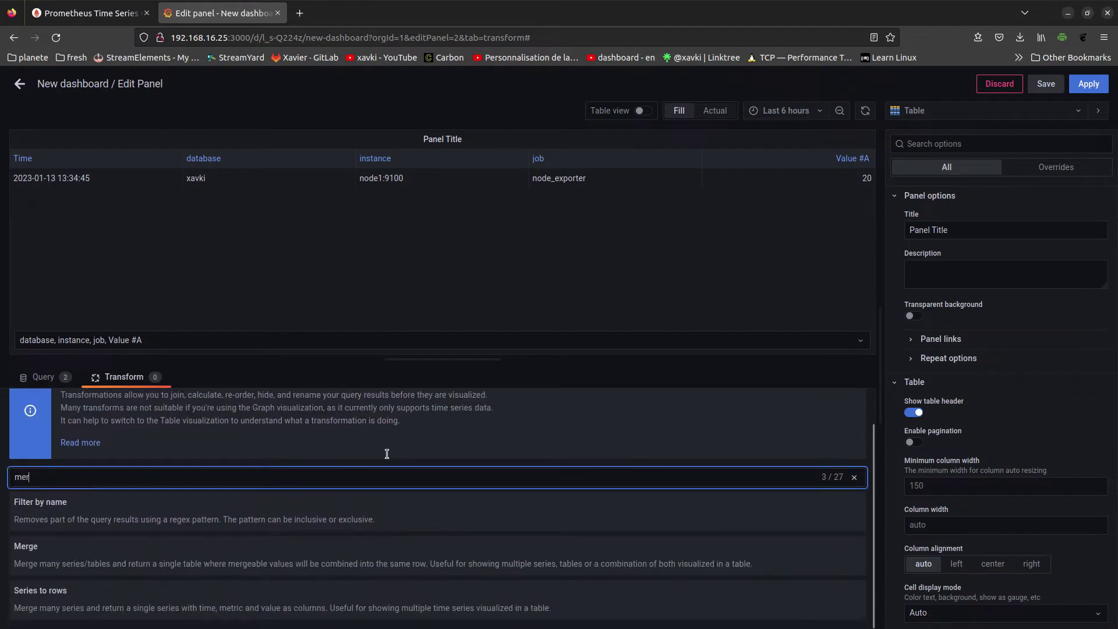
type("ge")
left_click(249, 537)
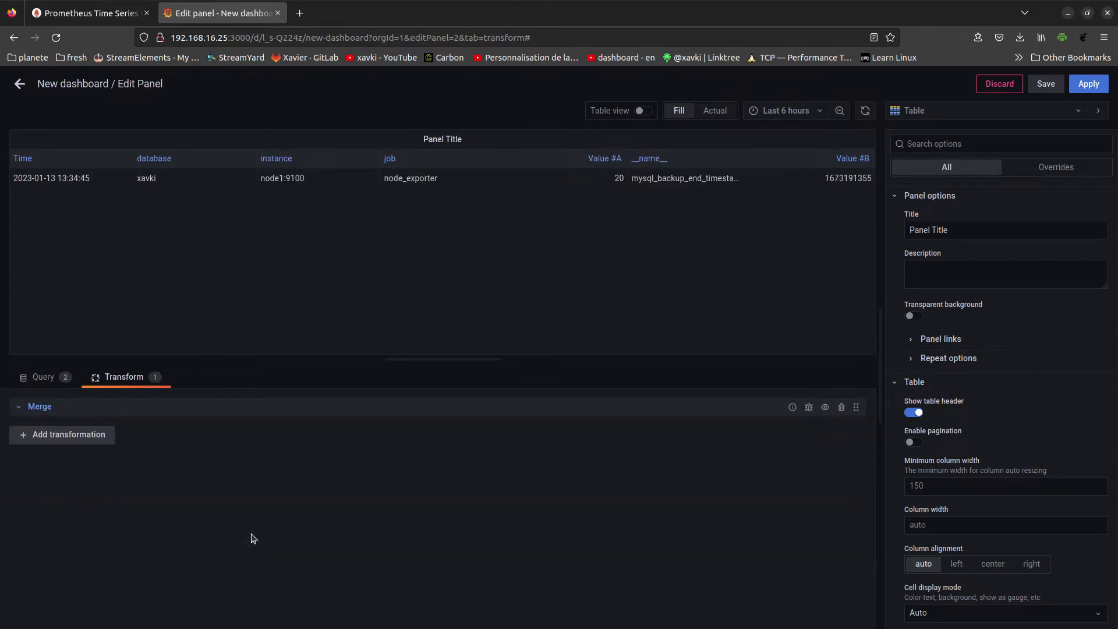
mouse_move(437, 253)
left_click(44, 378)
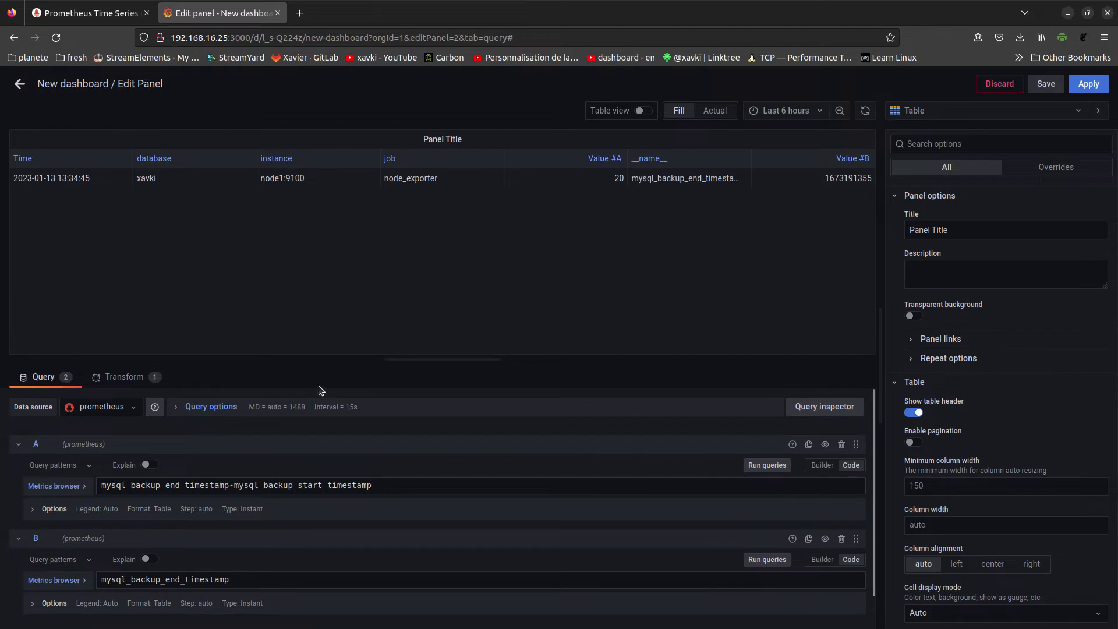
left_click(119, 377)
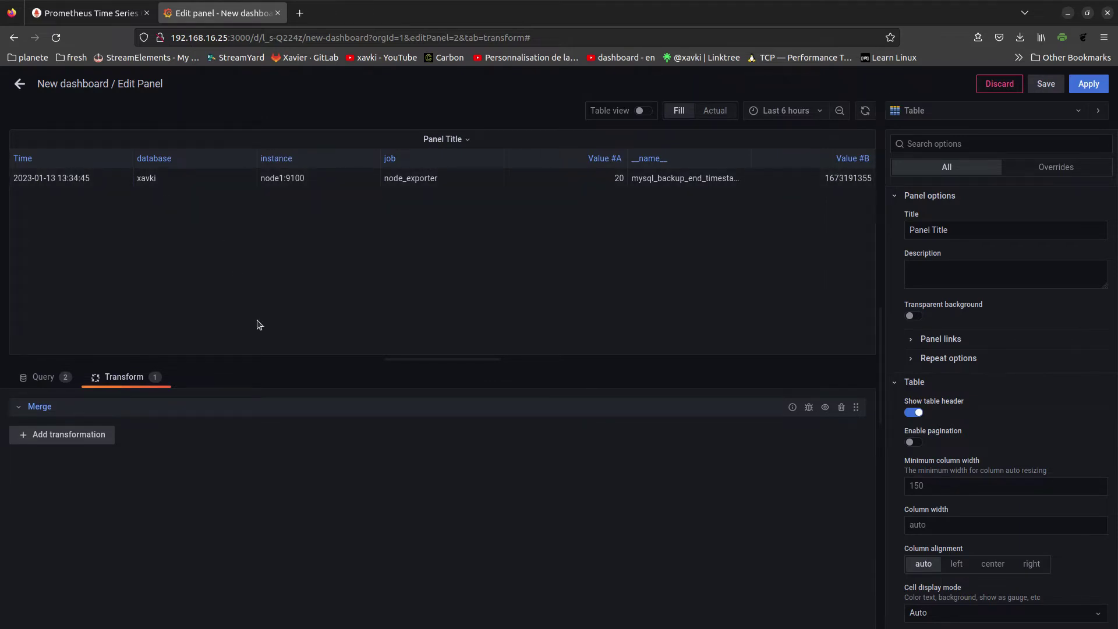
Step: Add a Filter by name transformation that excludes the Time, job and __name__ columns
left_click(69, 440)
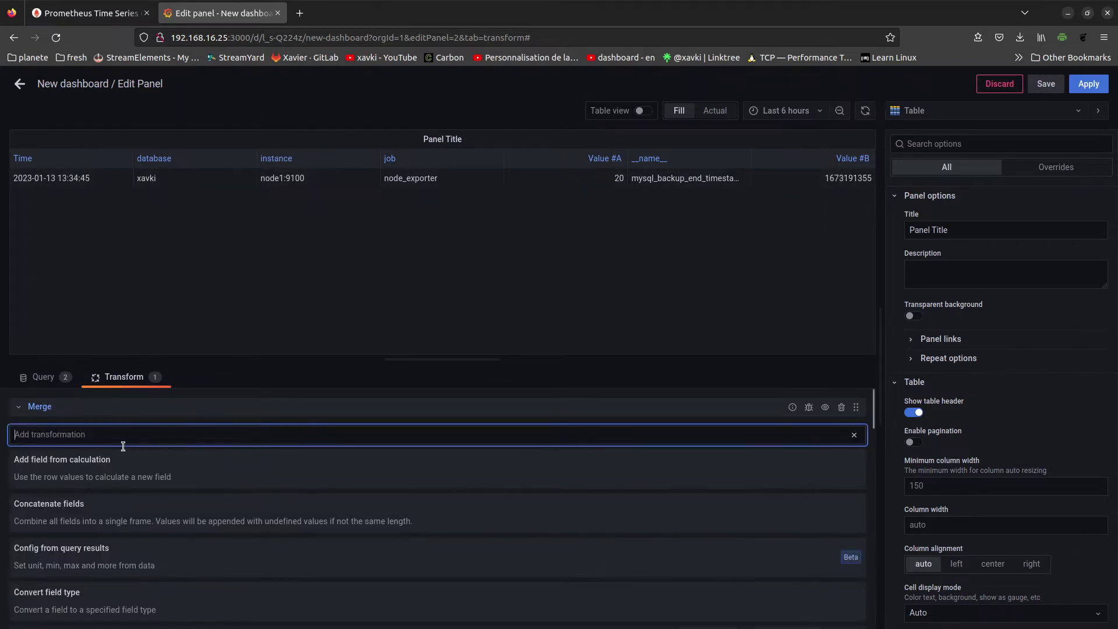
scroll(287, 530, "down", 6)
scroll(292, 530, "down", 3)
scroll(304, 519, "down", 1)
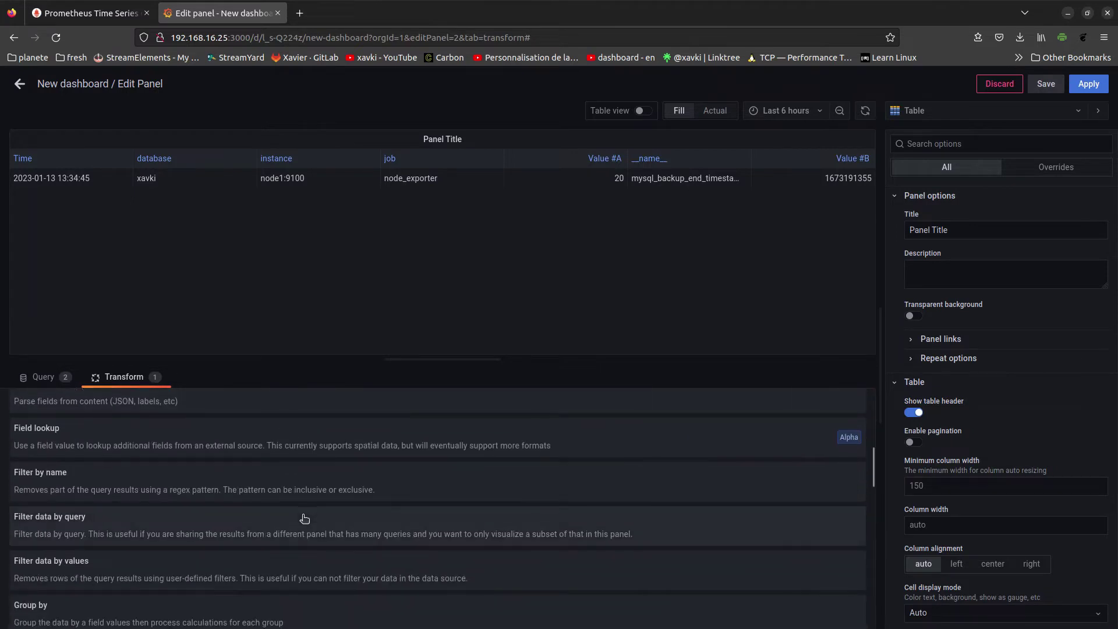
left_click(303, 481)
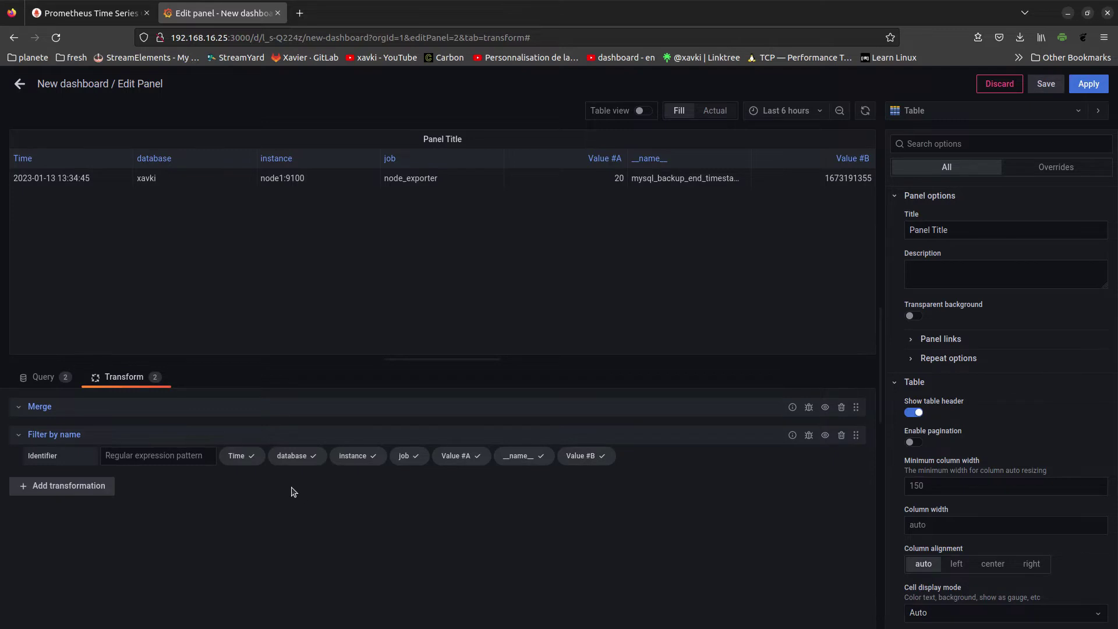
left_click(243, 459)
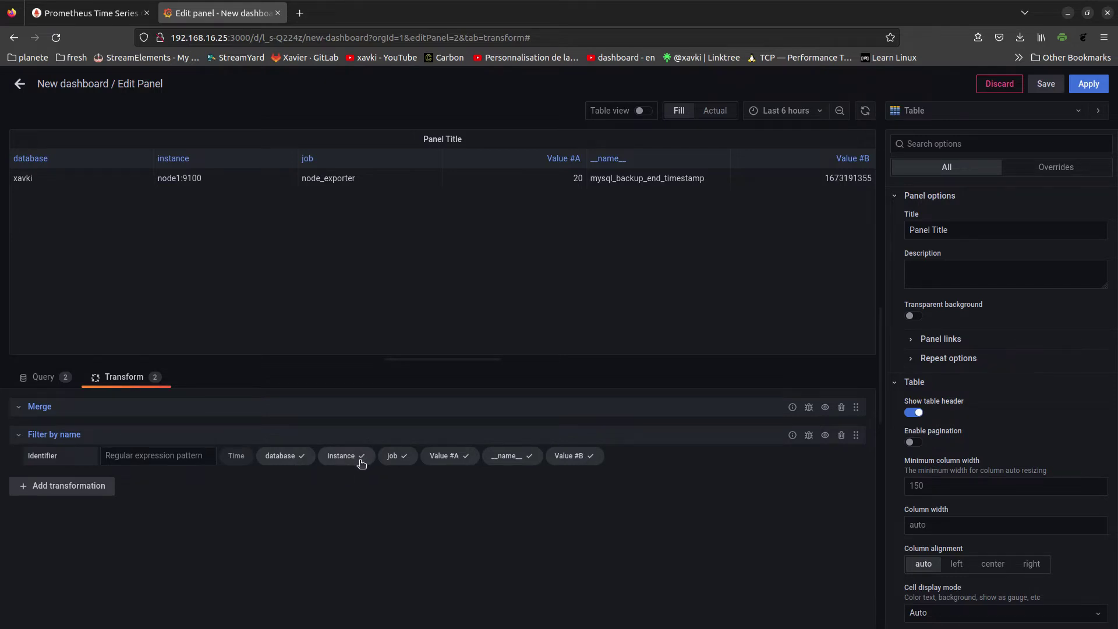
left_click(411, 460)
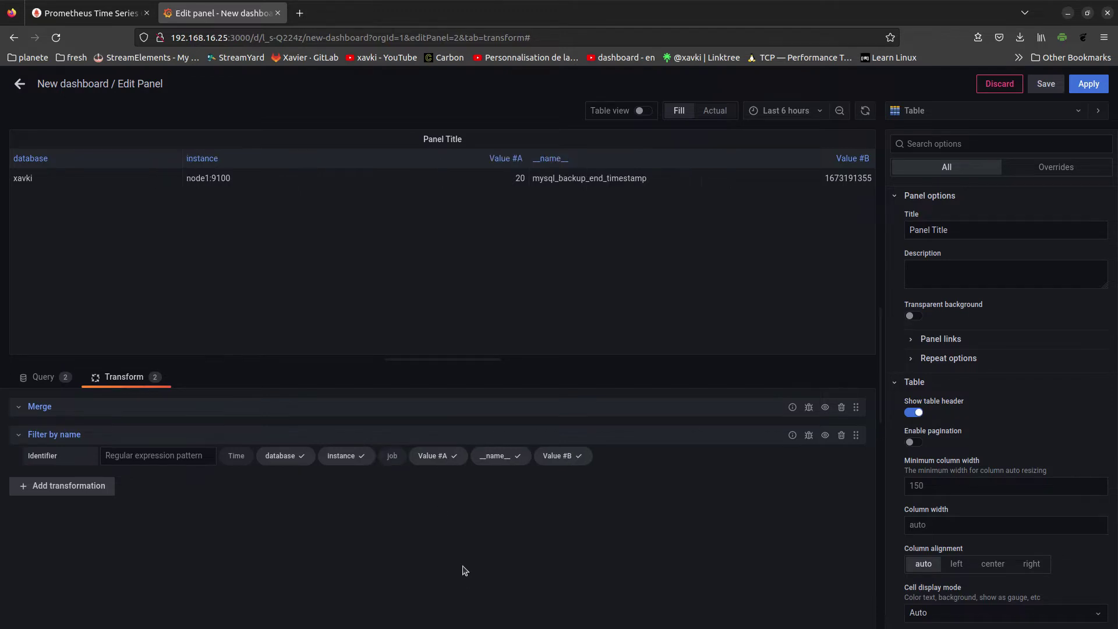
left_click(522, 463)
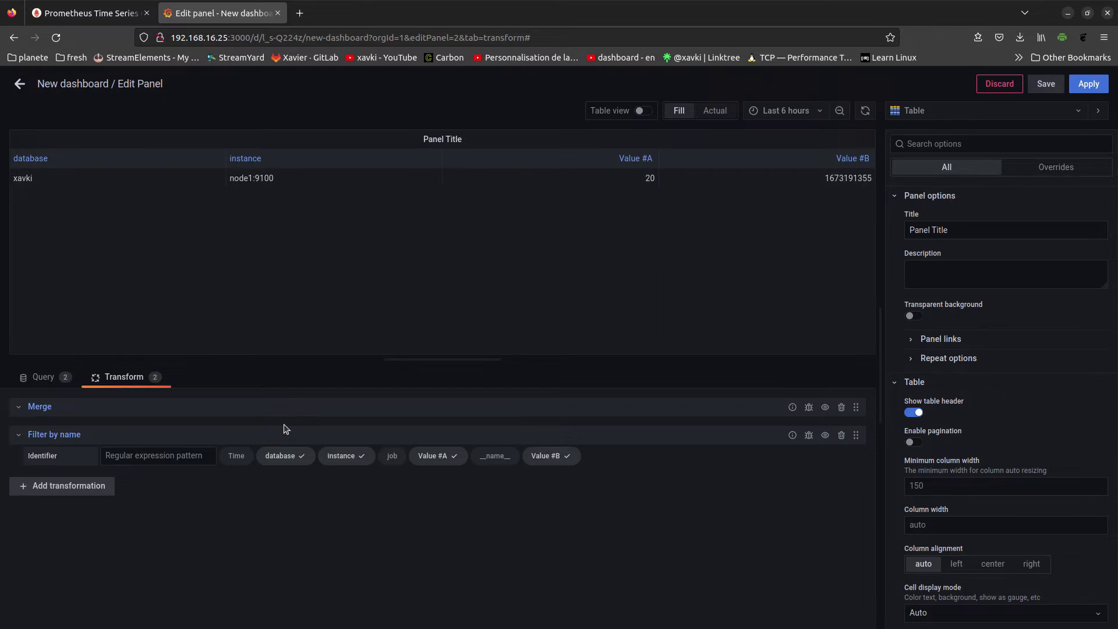
left_click(62, 487)
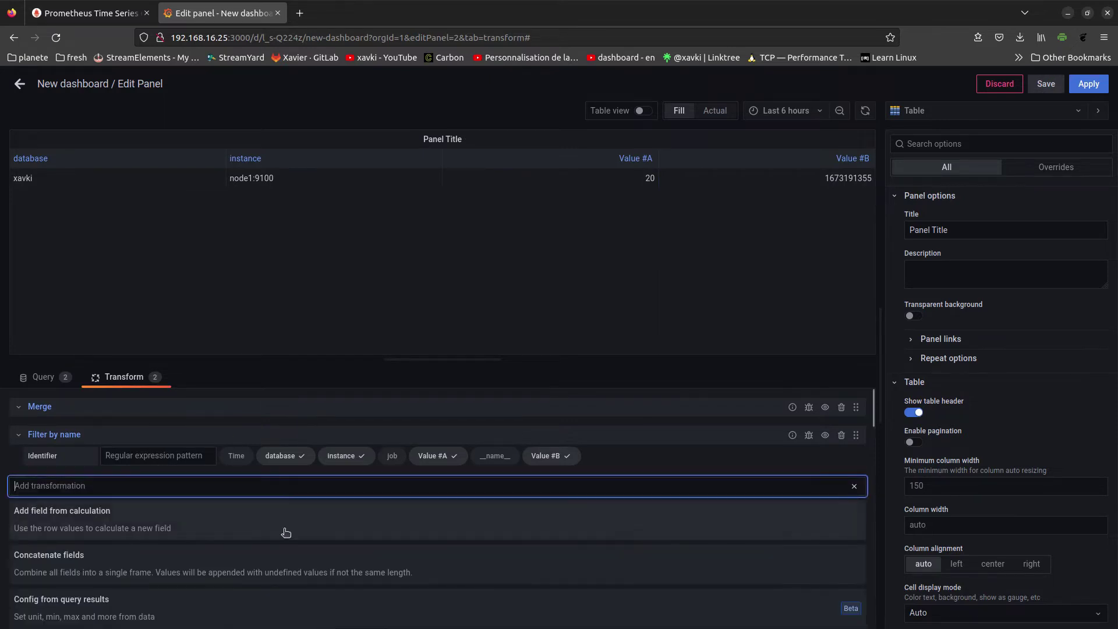
Step: Add a Rename by regex transformation with replacement 'Backup - Duration'
scroll(356, 532, "down", 2)
scroll(356, 532, "down", 1)
scroll(356, 533, "down", 1)
scroll(357, 536, "down", 1)
scroll(357, 537, "down", 2)
scroll(357, 537, "down", 3)
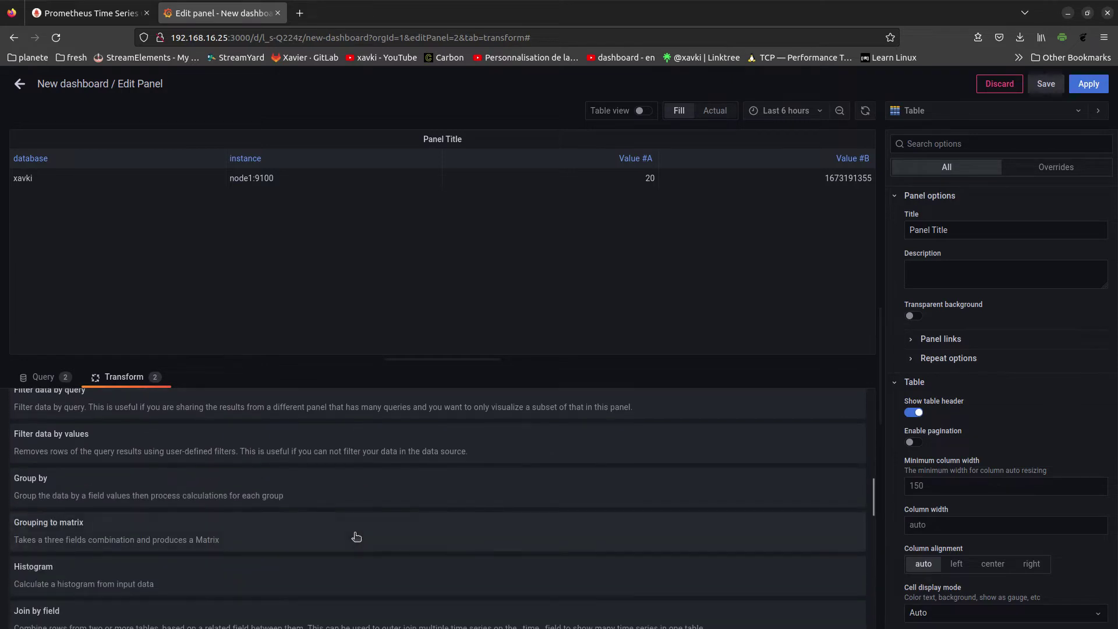
scroll(308, 539, "down", 3)
scroll(309, 538, "down", 4)
scroll(308, 539, "down", 3)
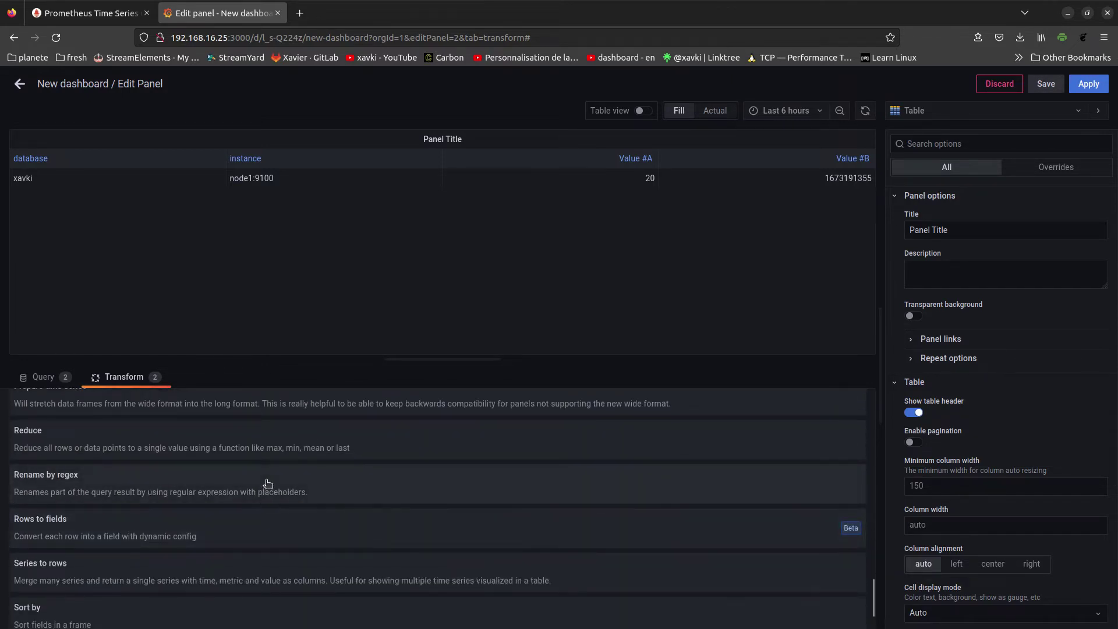
left_click(268, 475)
mouse_move(616, 168)
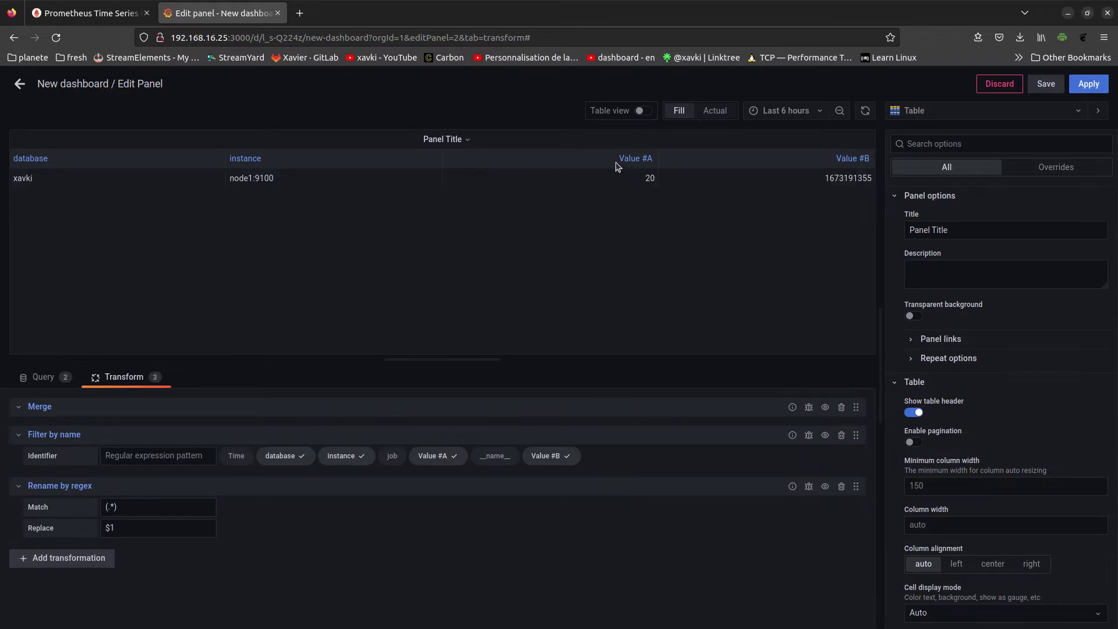
left_click(162, 505)
key("BackSpace")
key("BackSpace")
key("BackSpace")
type("(VALUE #A")
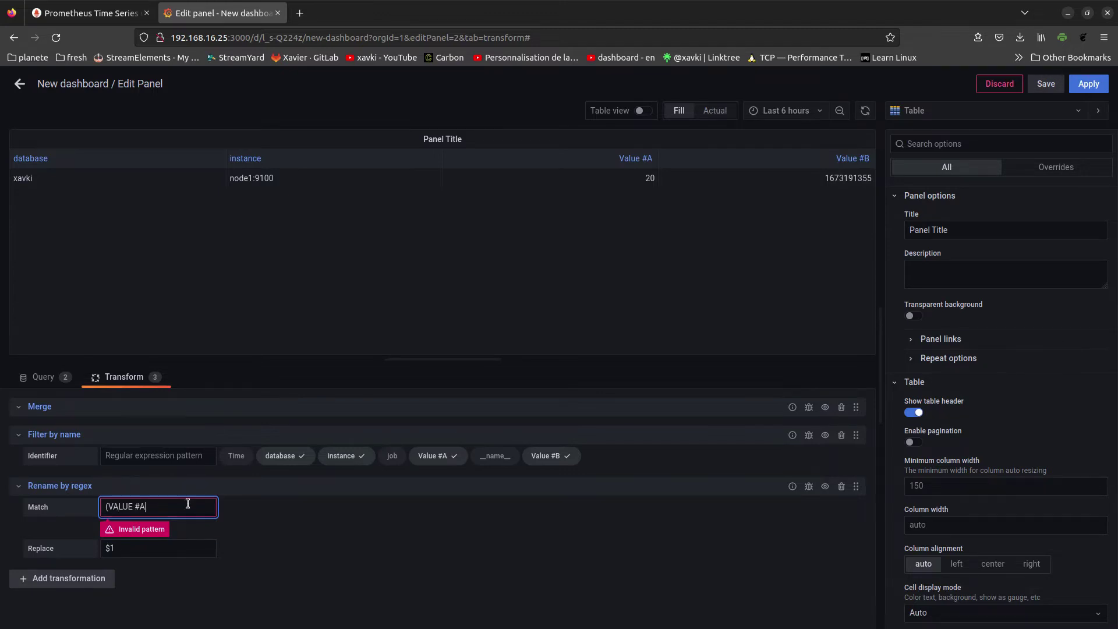
type(")")
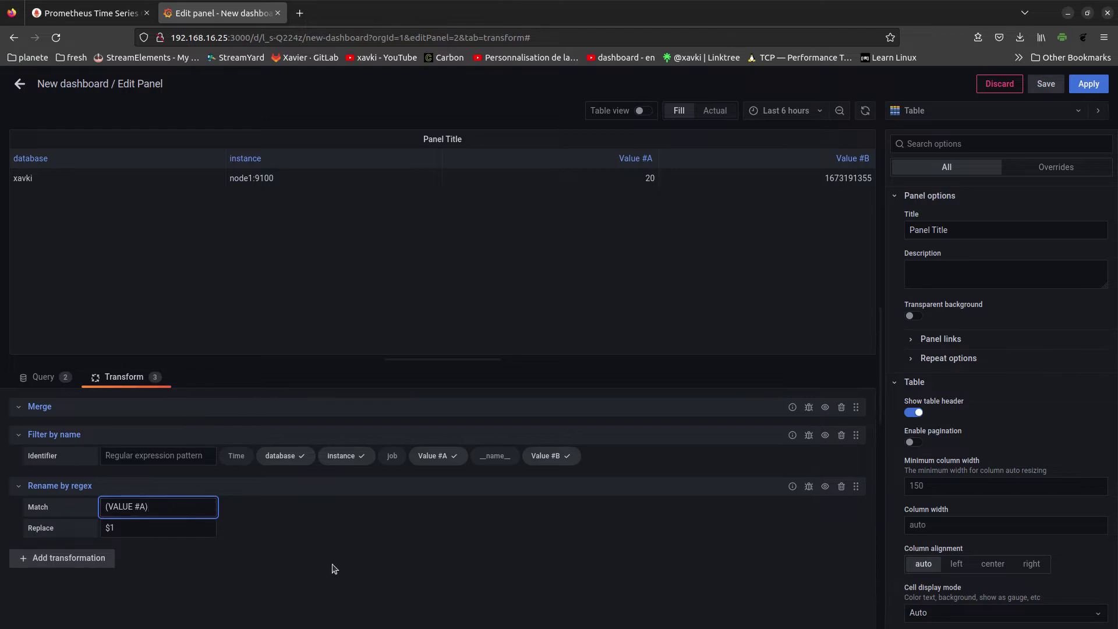
key("Tab")
type("Backup - Duration")
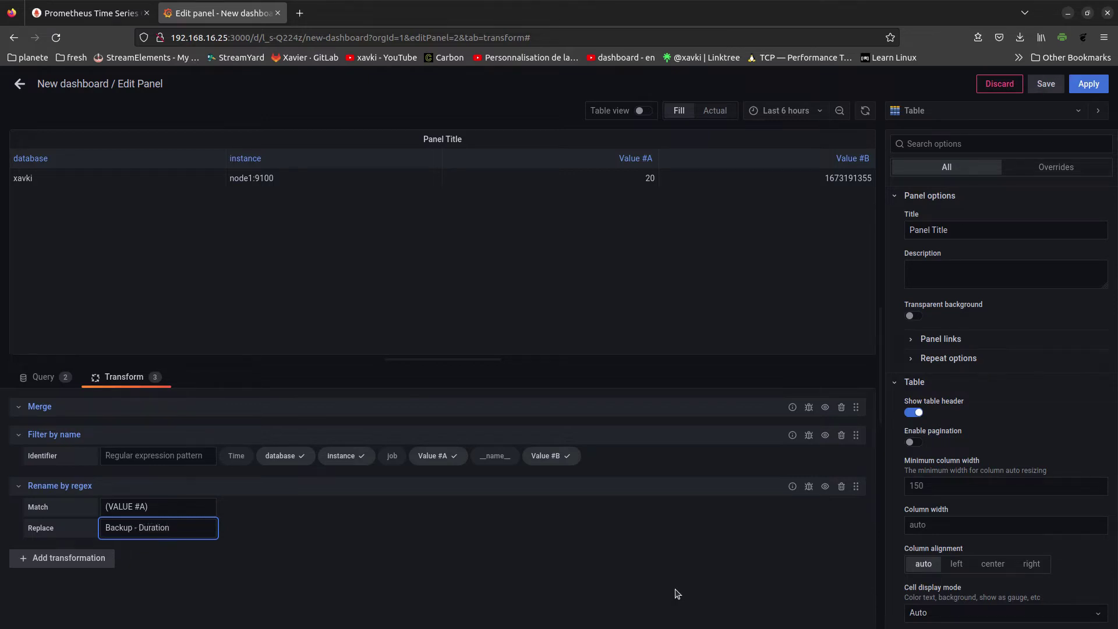
left_click(678, 594)
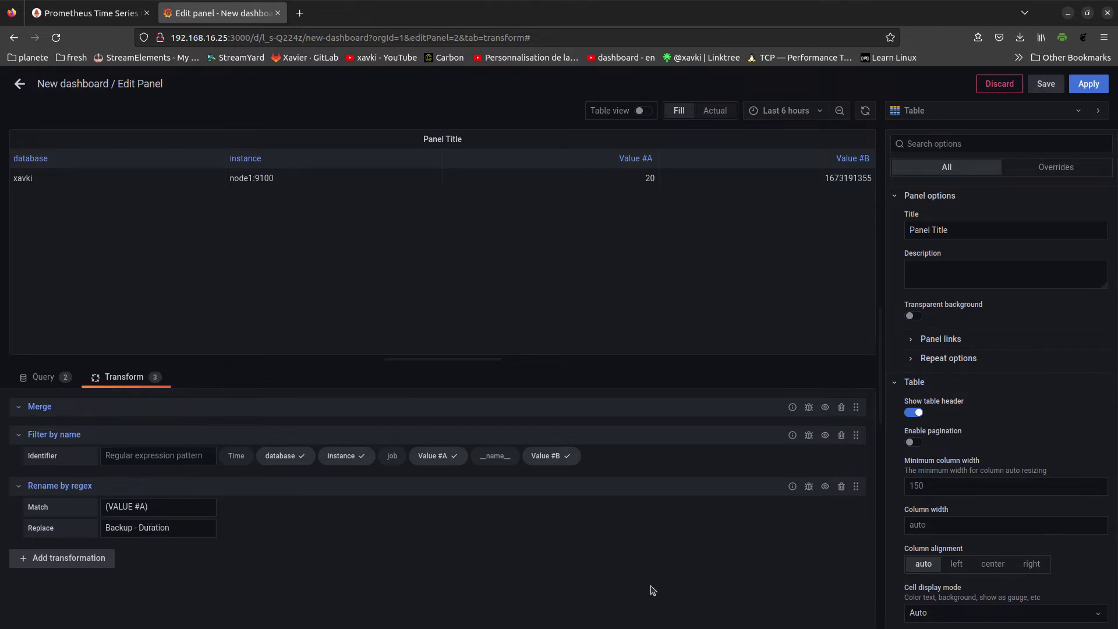
Step: Correct the rename's match pattern to 'Value #A', dropping parentheses and fixing casing
left_click(180, 510)
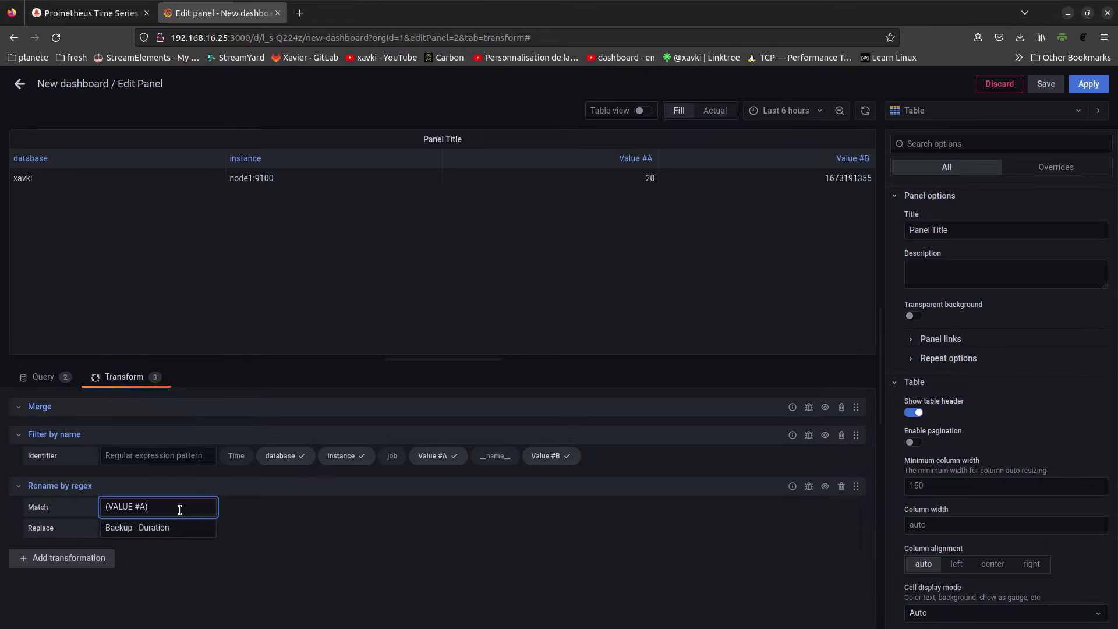
key("BackSpace")
left_click(109, 507)
key("BackSpace")
left_click(253, 519)
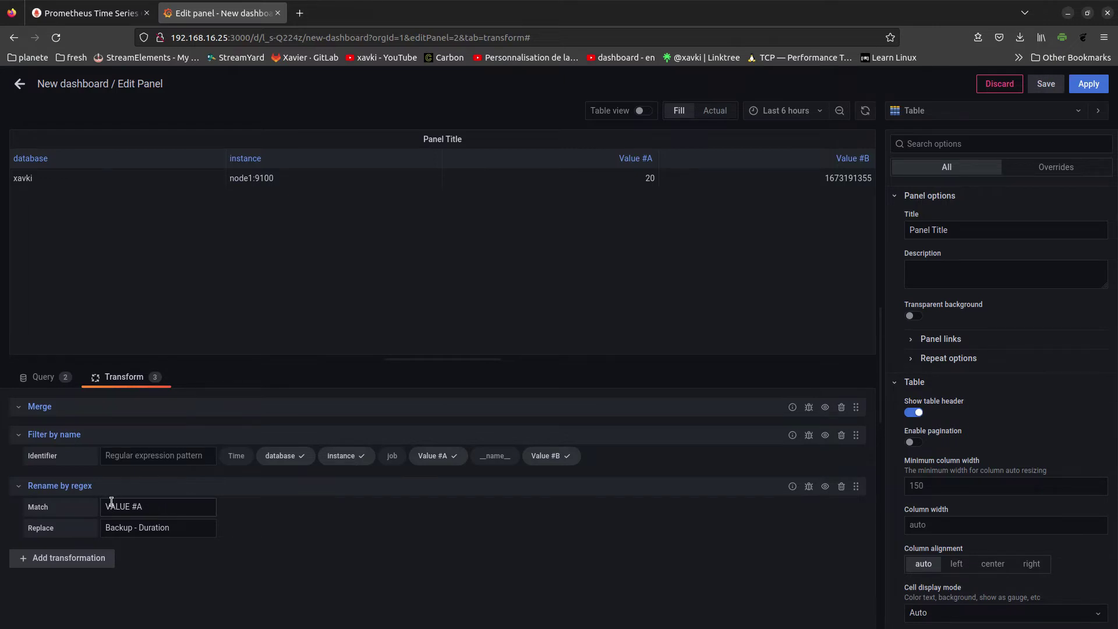
left_click(129, 506)
key("BackSpace")
key("BackSpace")
key("BackSpace")
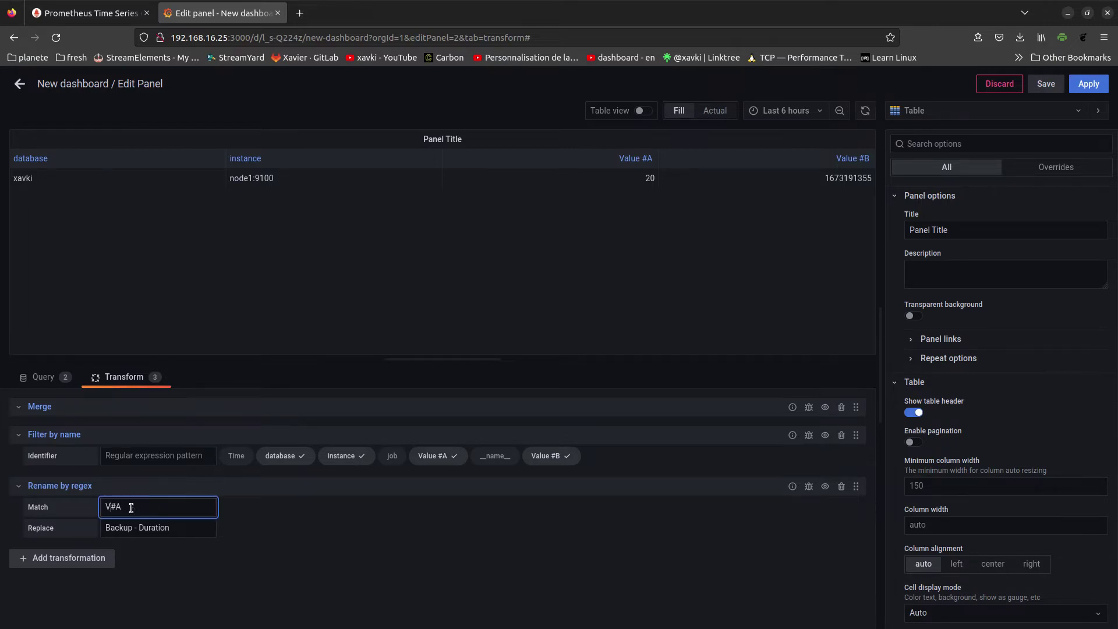
left_click(338, 528)
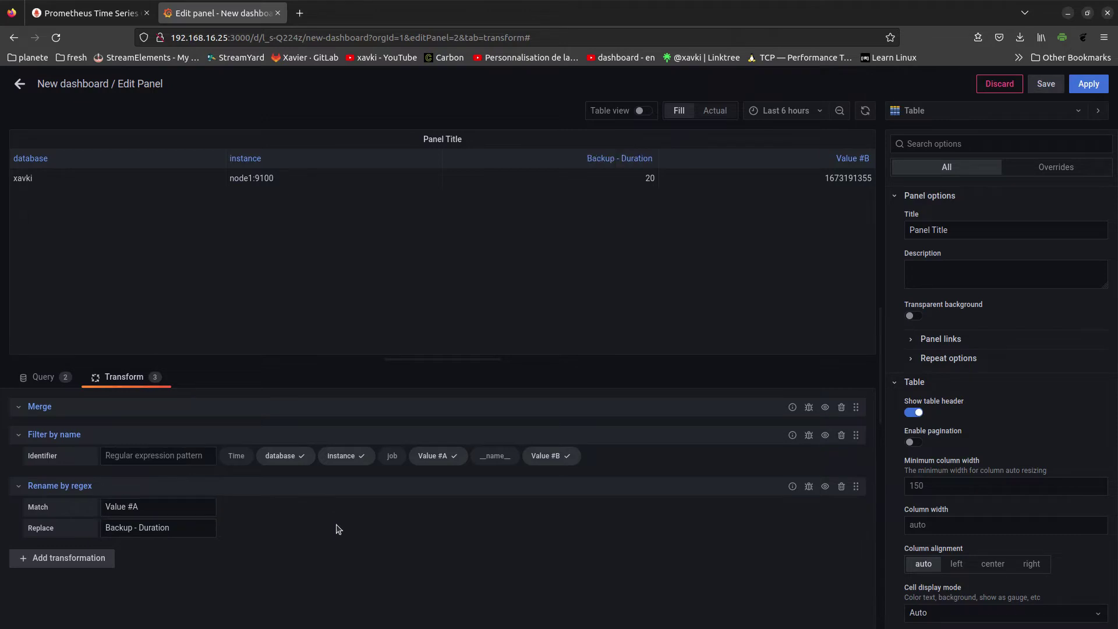
Step: Add a second Rename by regex mapping 'Value #B' to 'Backup - LastDate'
triple_click(139, 511)
key("ctrl+c")
left_click(67, 559)
type("regex")
scroll(131, 556, "down", 1)
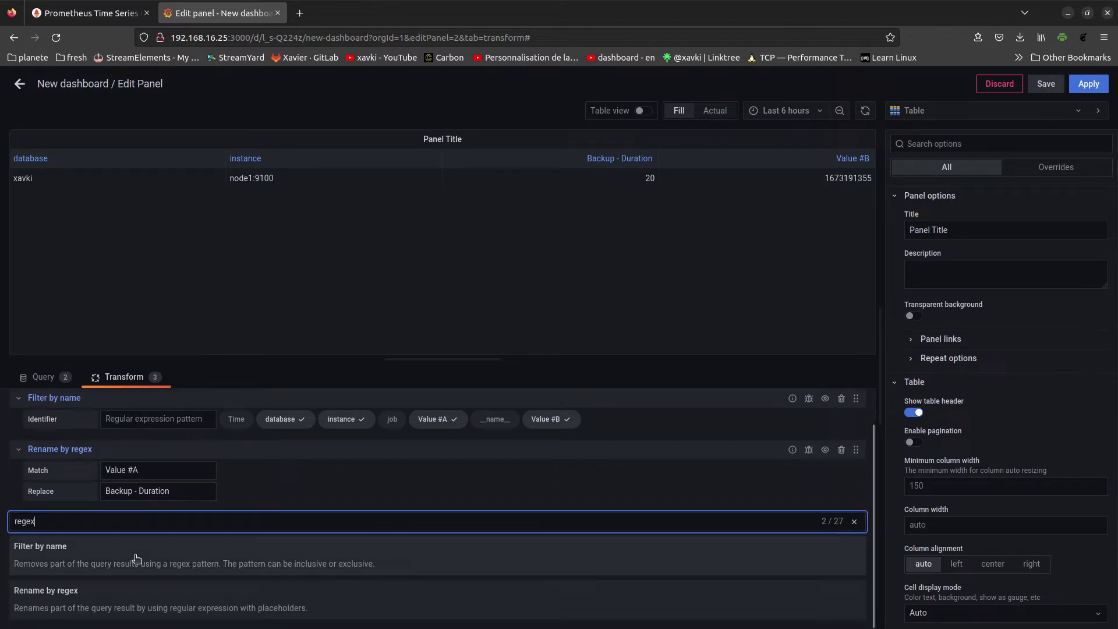
left_click(133, 590)
triple_click(136, 557)
key("ctrl+v")
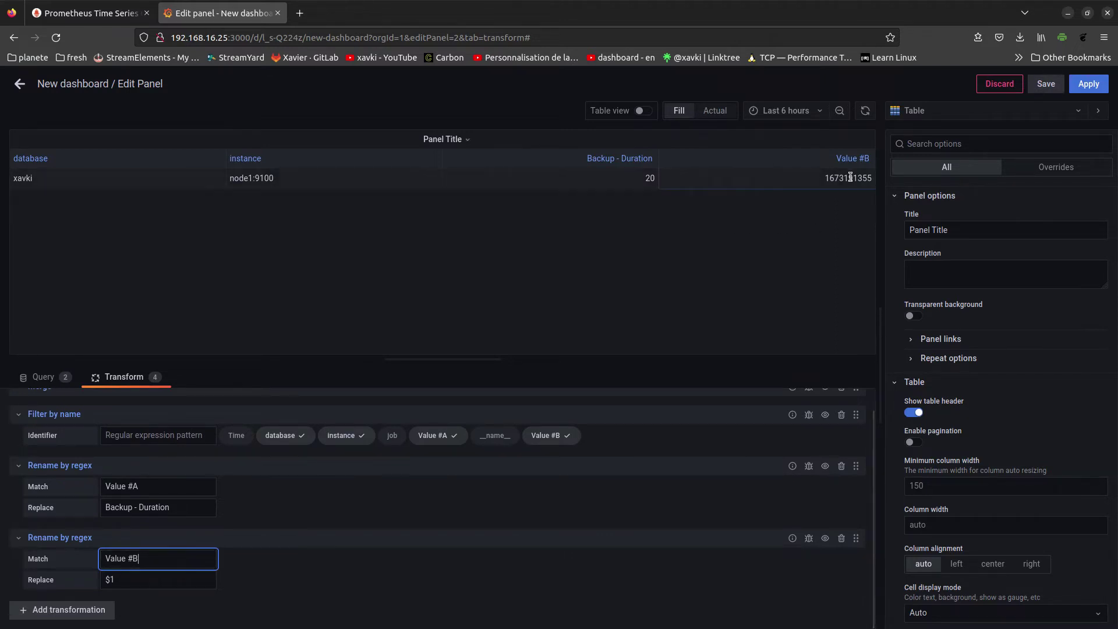
triple_click(136, 581)
type("Backup - LastDate")
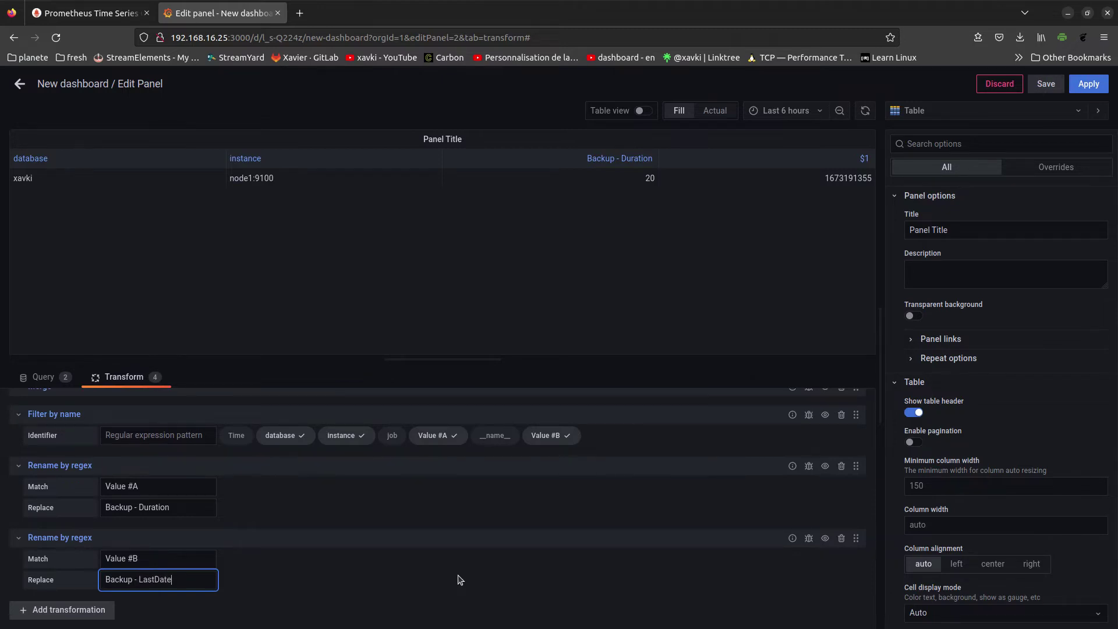
left_click(458, 579)
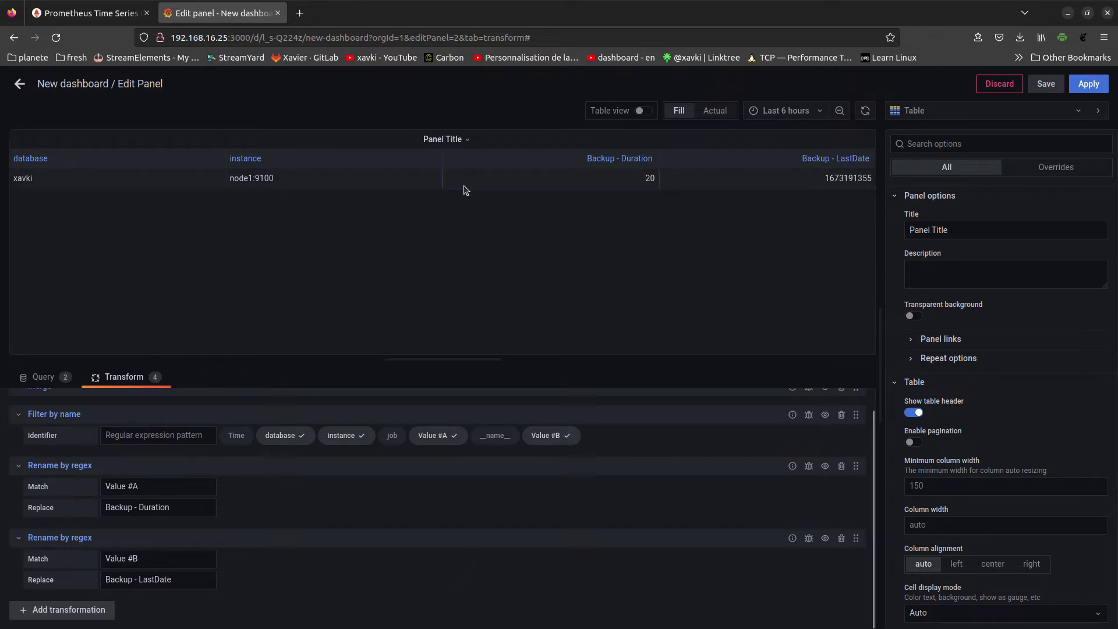
left_click(43, 377)
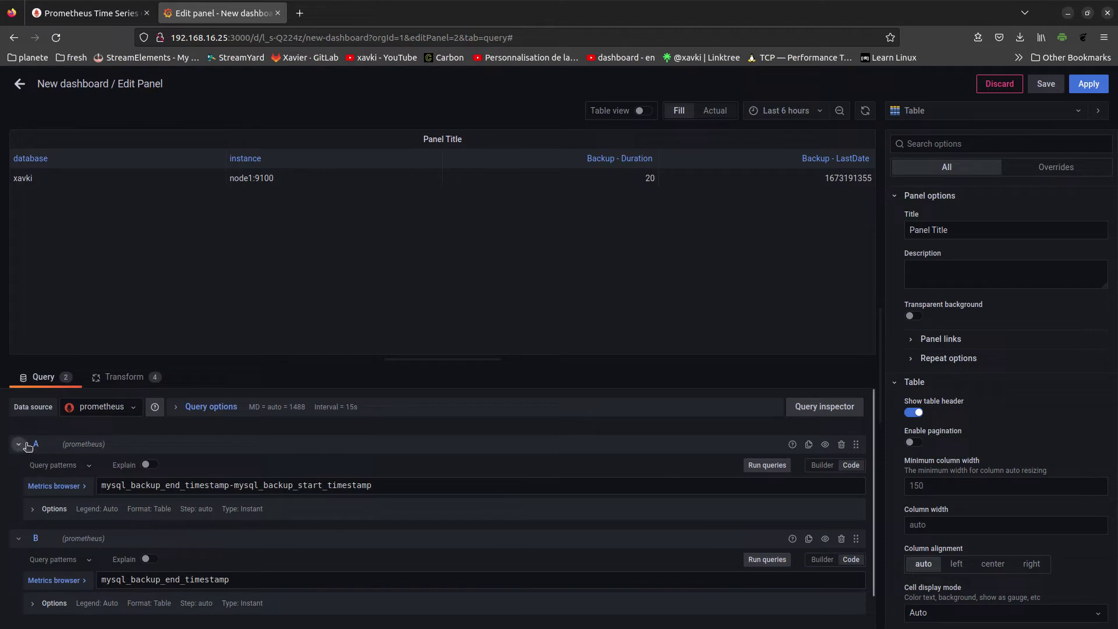
Step: Leave query A's name unchanged and review the Merge, Filter by name and two Rename by regex transformations
left_click(48, 445)
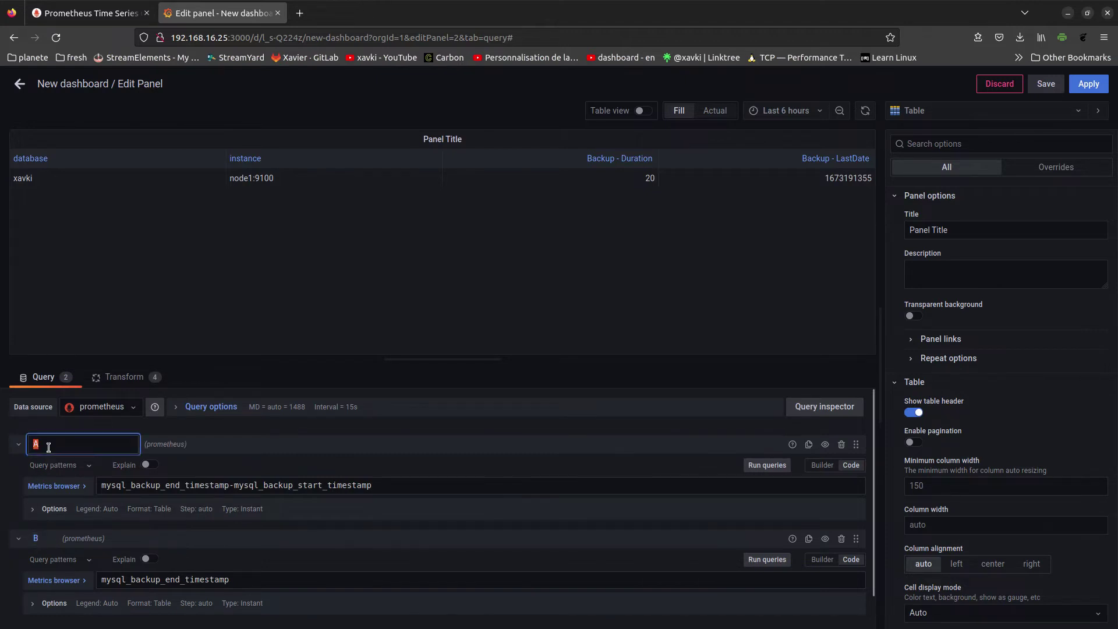
left_click(195, 434)
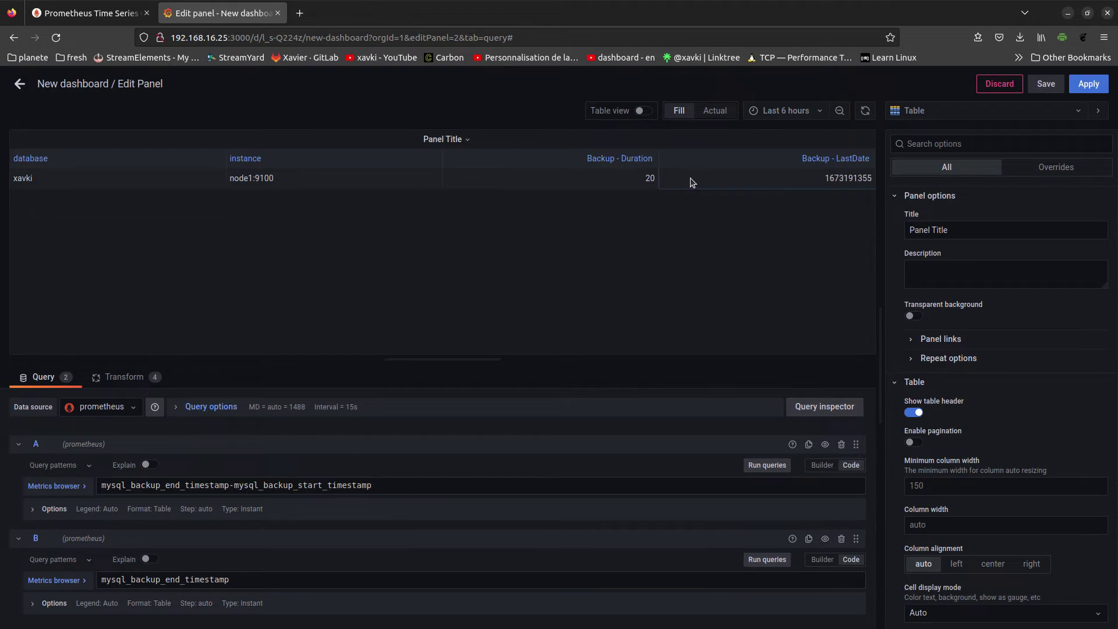
left_click(125, 379)
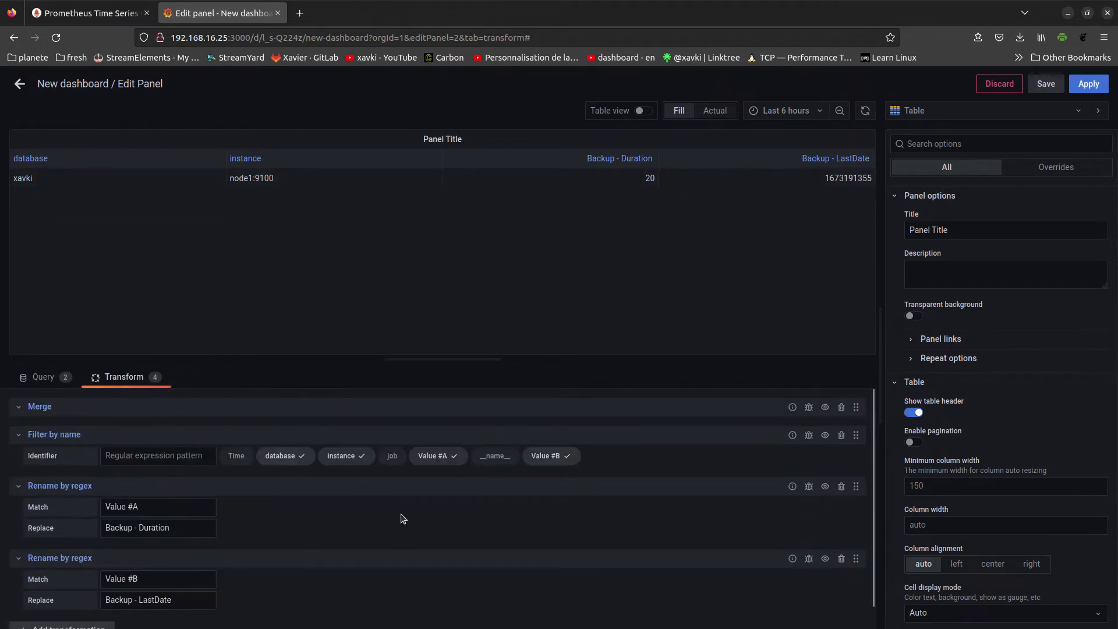
scroll(413, 548, "down", 1)
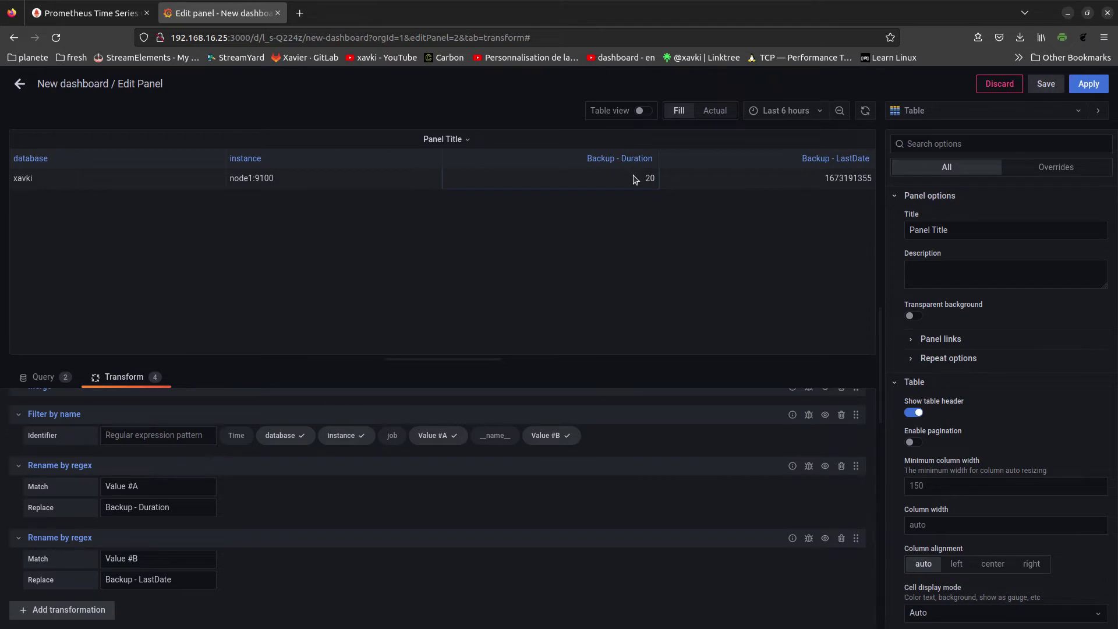
left_click(88, 610)
Step: Browse the transformations, search for 'type', and add Convert field type as the fifth transformation
scroll(402, 542, "down", 5)
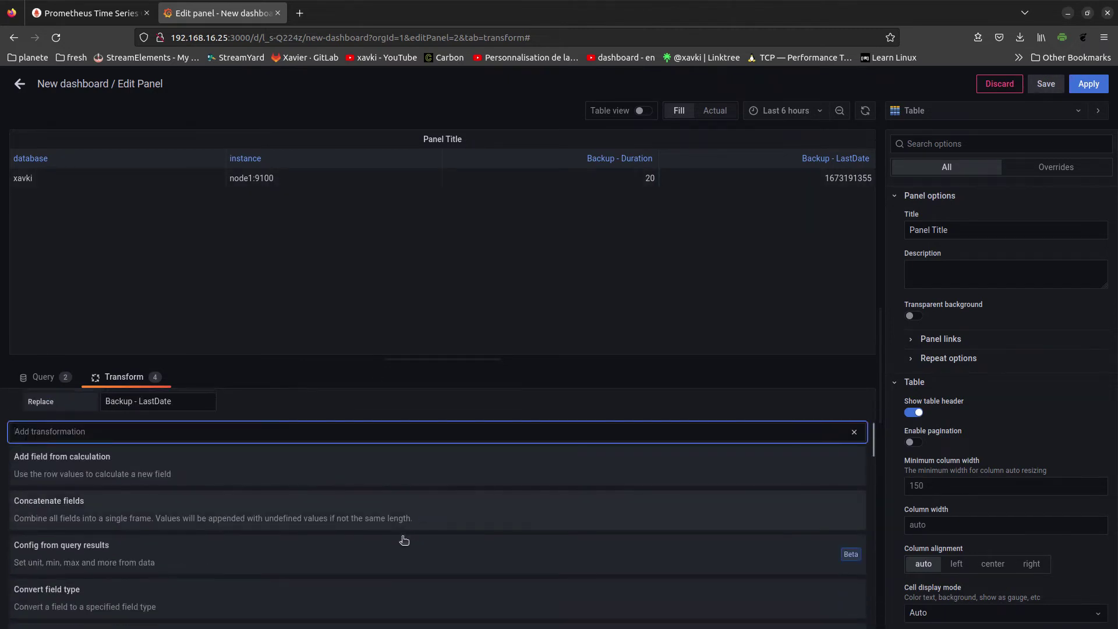
scroll(404, 540, "down", 3)
scroll(405, 541, "down", 3)
scroll(407, 542, "down", 2)
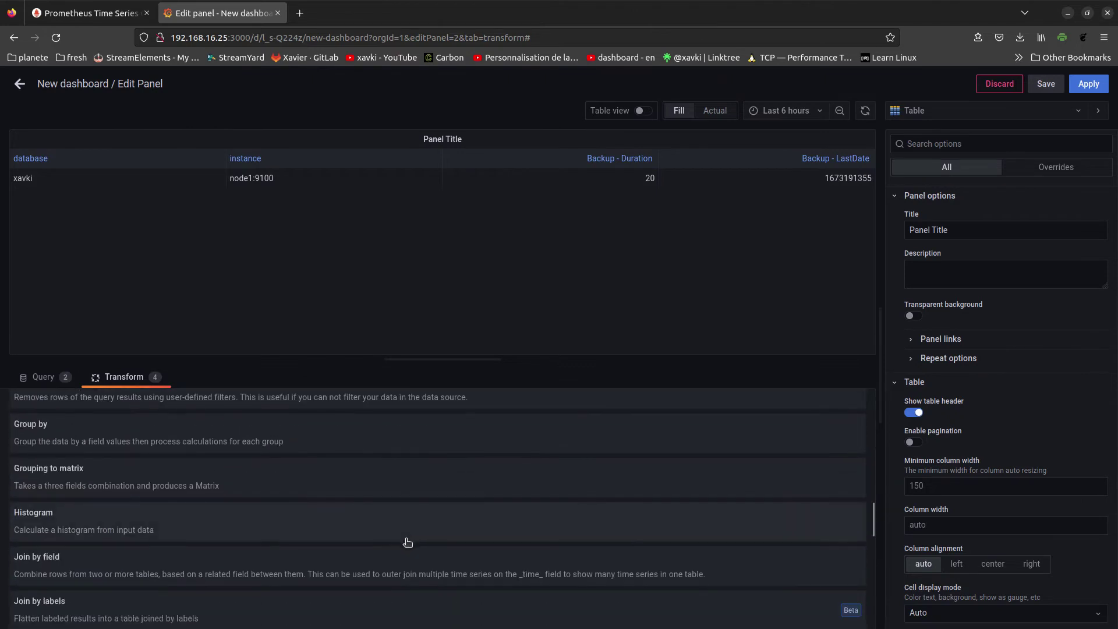
scroll(409, 543, "down", 2)
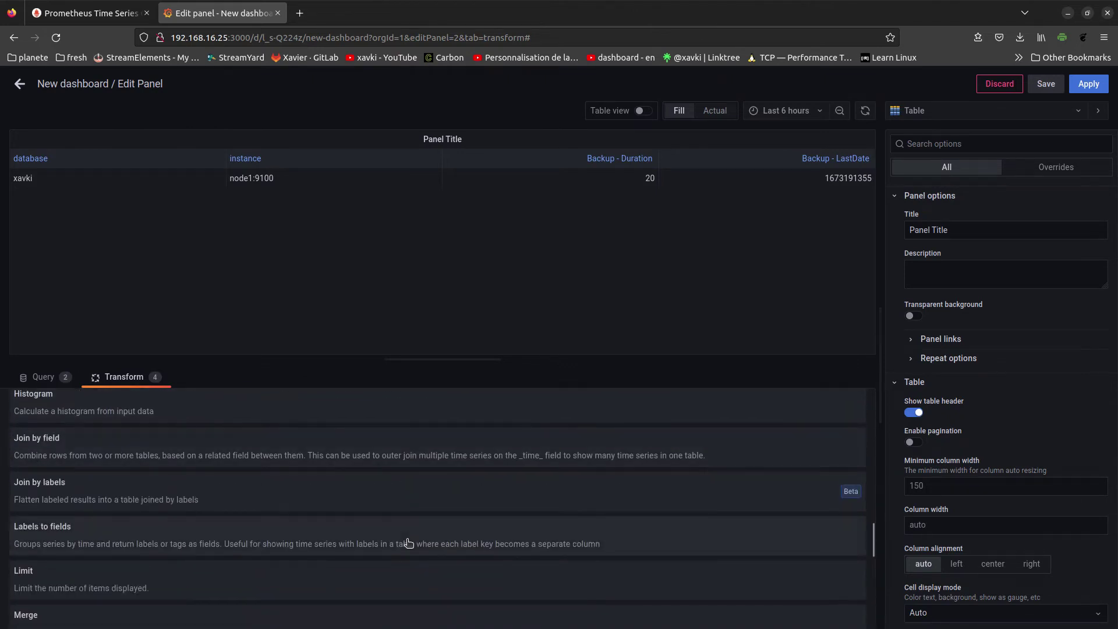
scroll(409, 543, "down", 1)
scroll(408, 543, "down", 2)
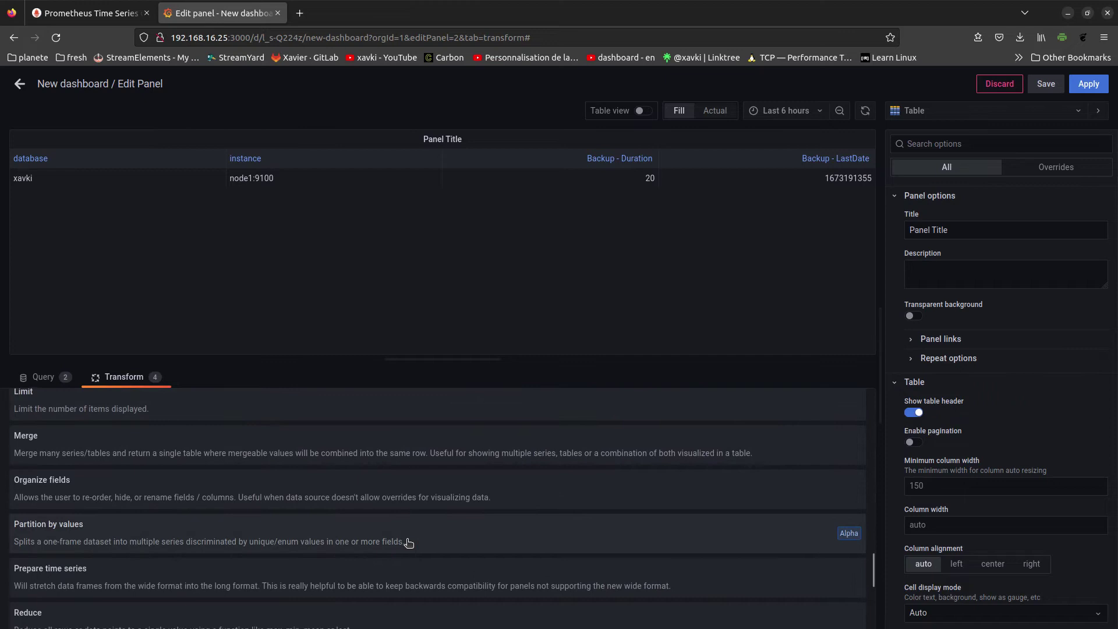
scroll(409, 542, "down", 1)
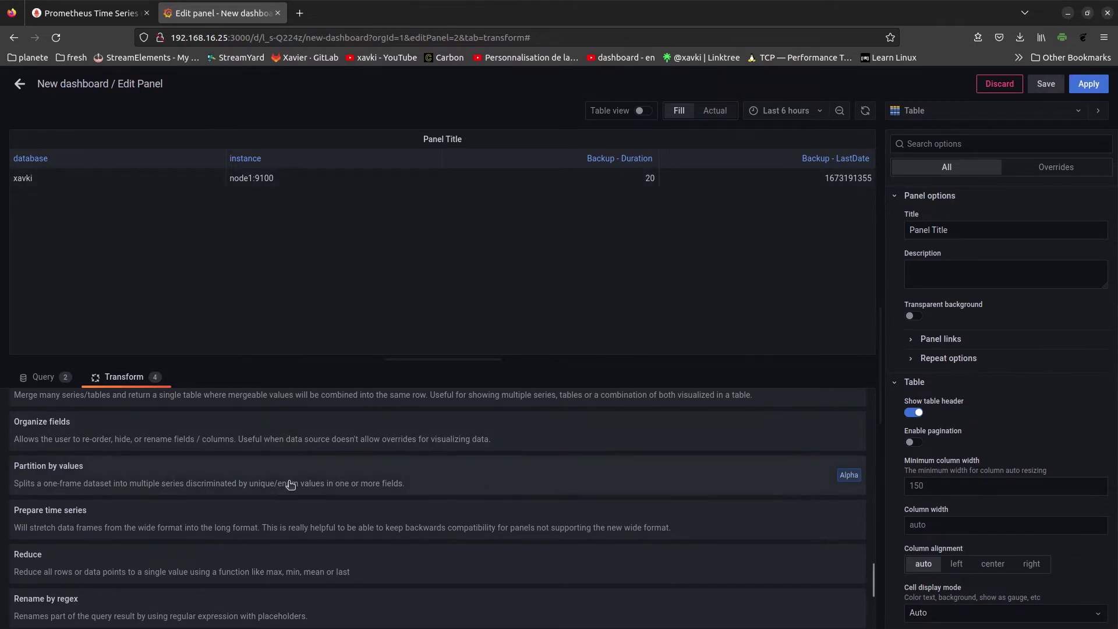
scroll(292, 484, "down", 1)
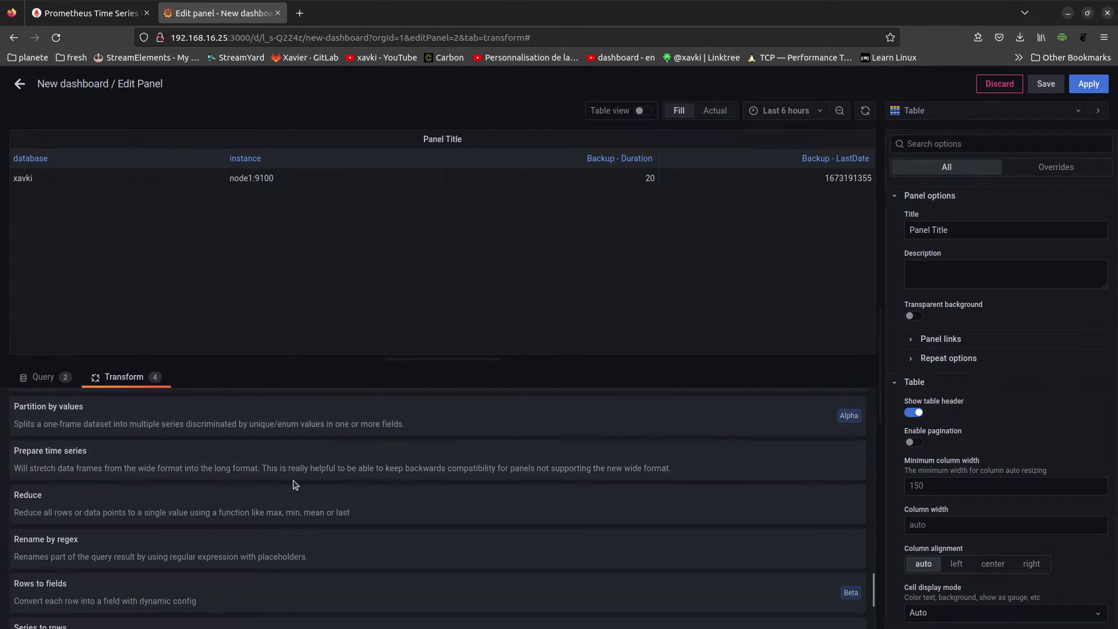
scroll(296, 484, "down", 1)
scroll(297, 483, "down", 1)
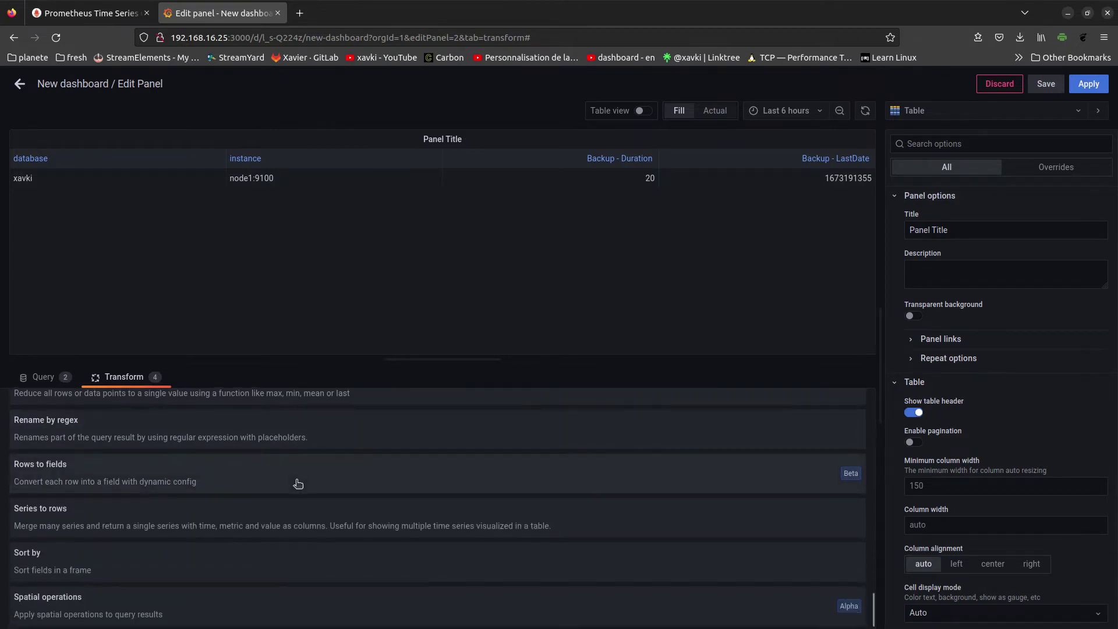
scroll(297, 483, "down", 1)
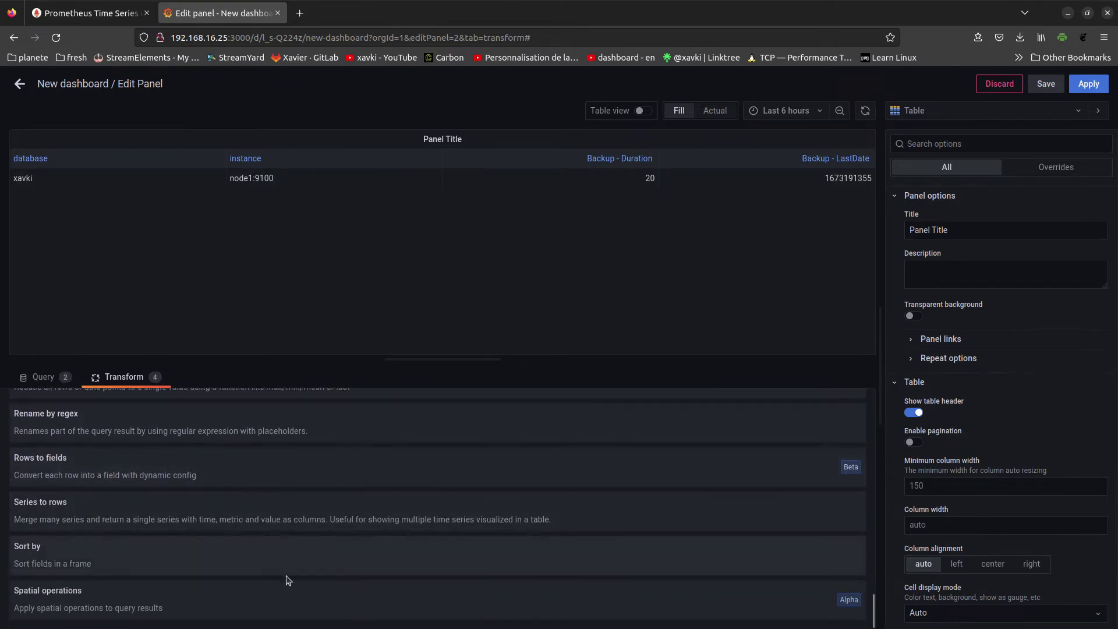
scroll(287, 579, "up", 1)
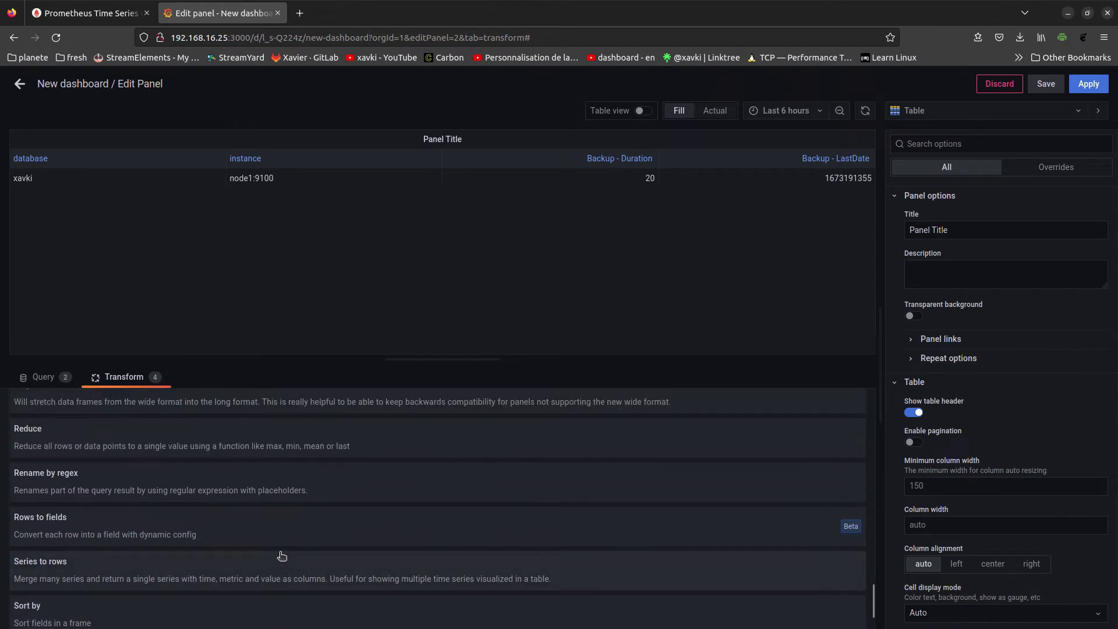
scroll(282, 556, "up", 1)
scroll(282, 555, "up", 1)
scroll(282, 555, "up", 1)
scroll(282, 556, "up", 2)
scroll(282, 555, "up", 2)
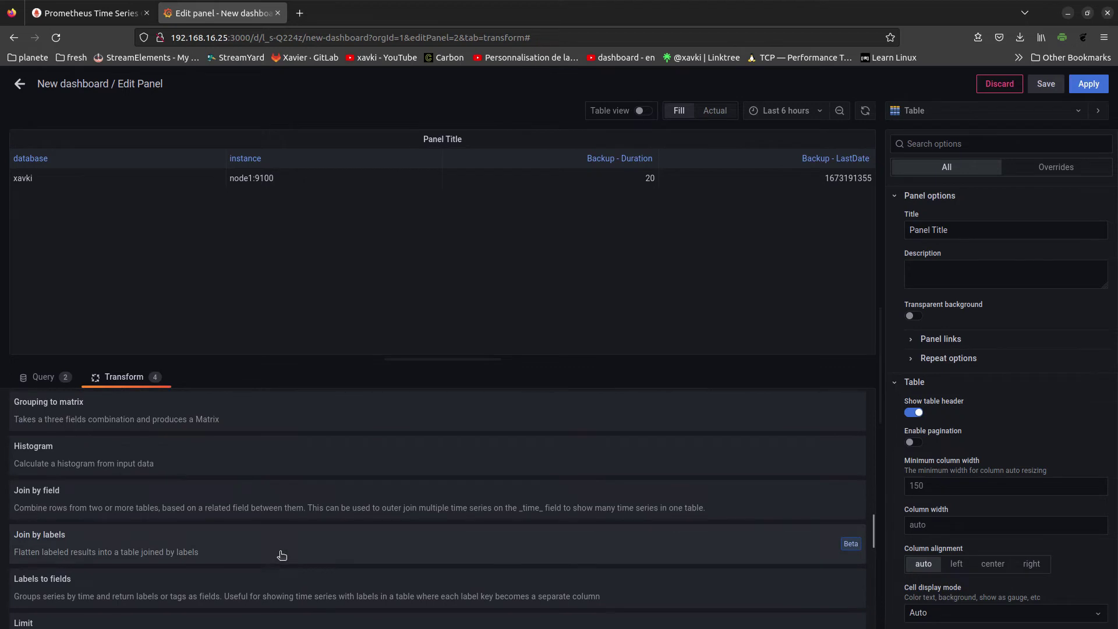
scroll(282, 556, "up", 1)
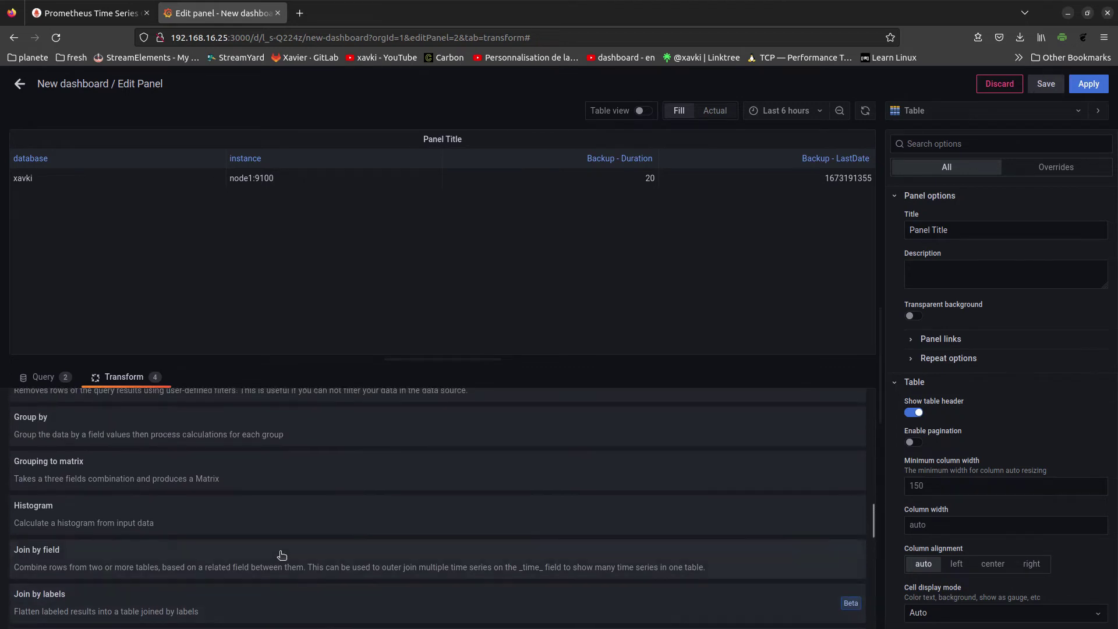
scroll(282, 555, "up", 1)
scroll(282, 555, "up", 2)
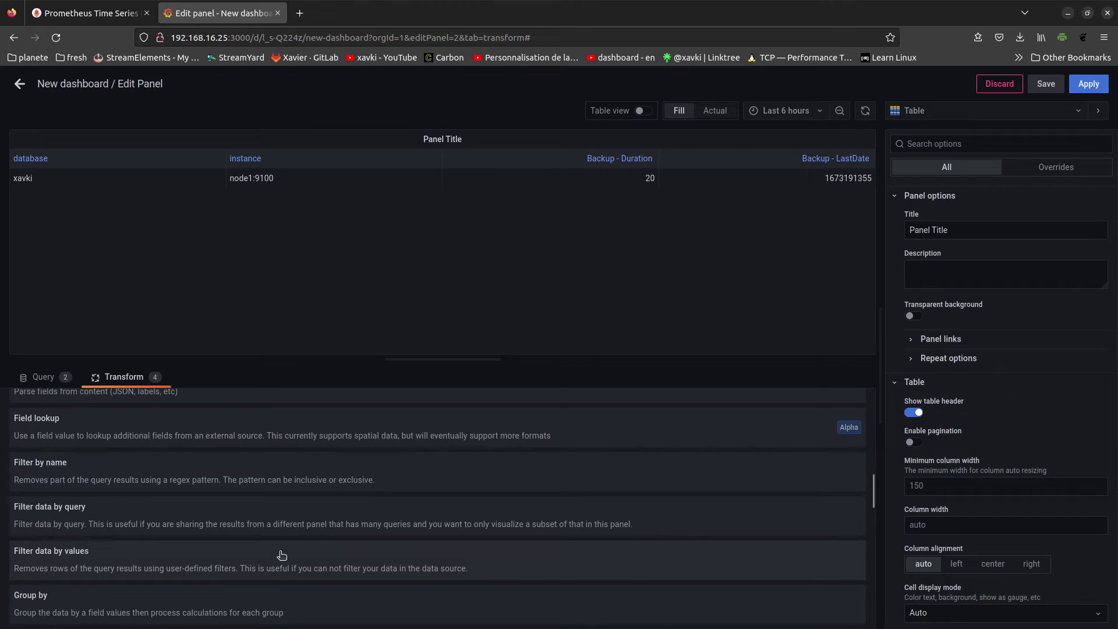
scroll(282, 555, "up", 2)
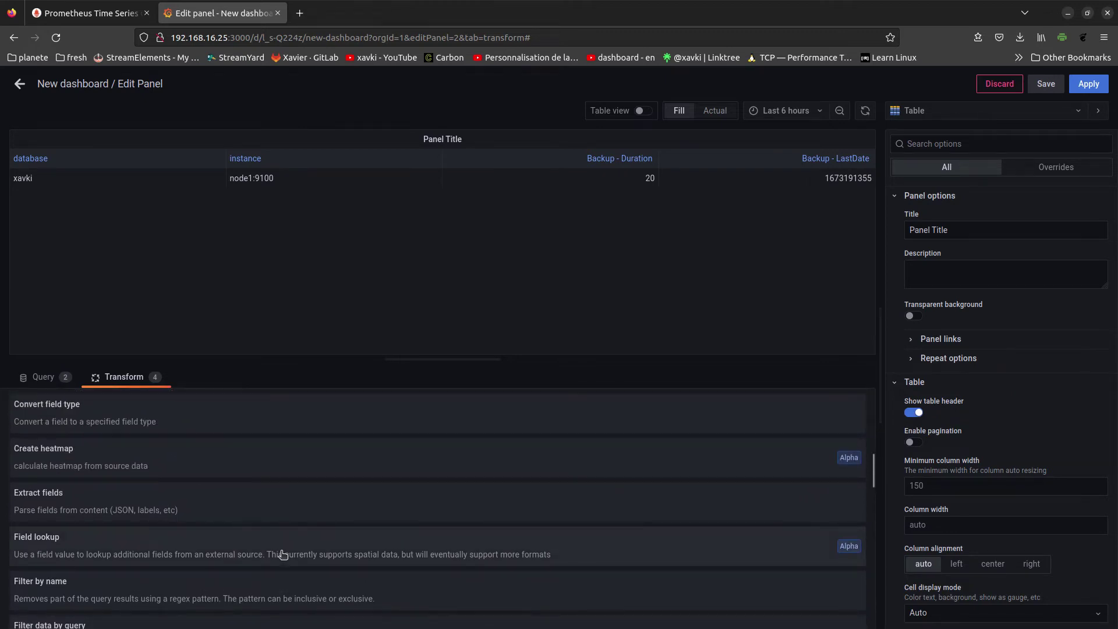
scroll(282, 553, "up", 1)
scroll(282, 553, "up", 1)
scroll(282, 553, "up", 2)
scroll(284, 554, "up", 1)
type("type")
left_click(274, 591)
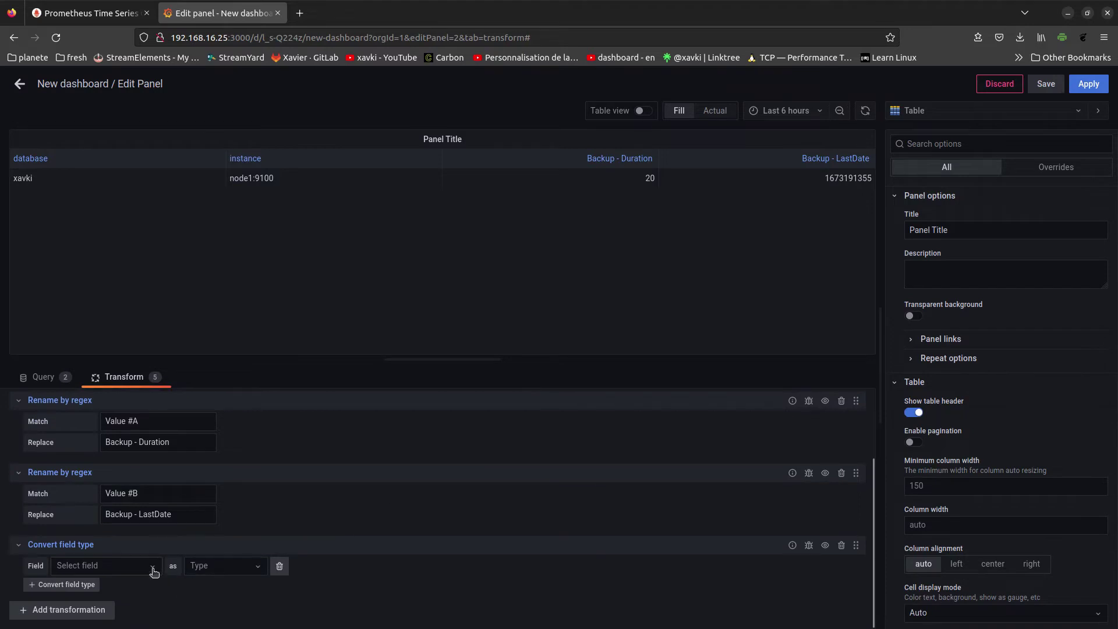
left_click(152, 570)
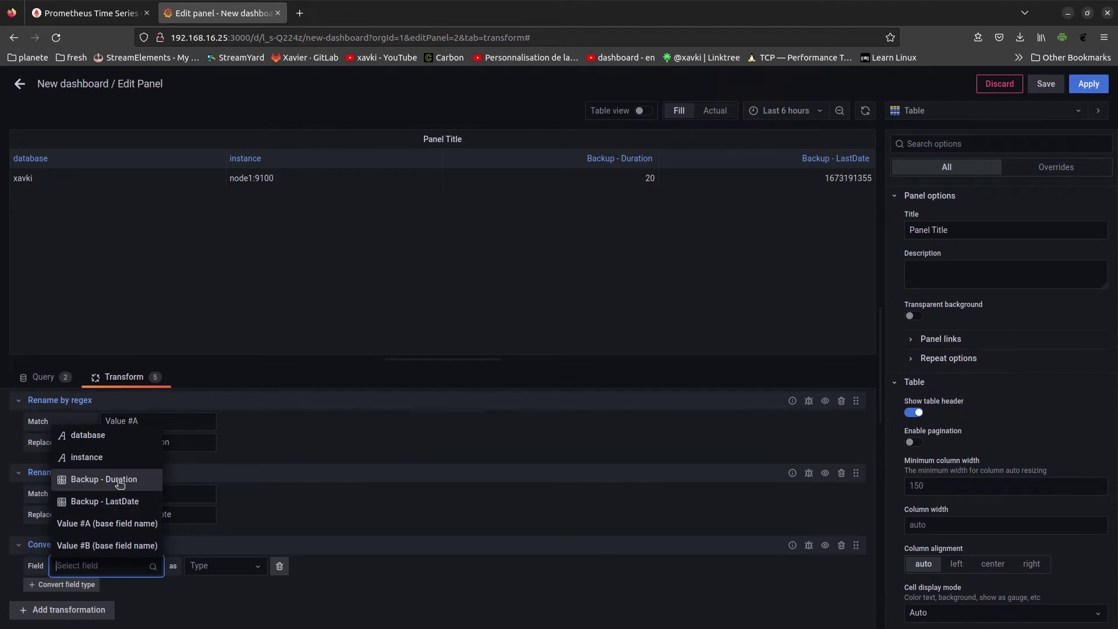
left_click(119, 480)
left_click(227, 570)
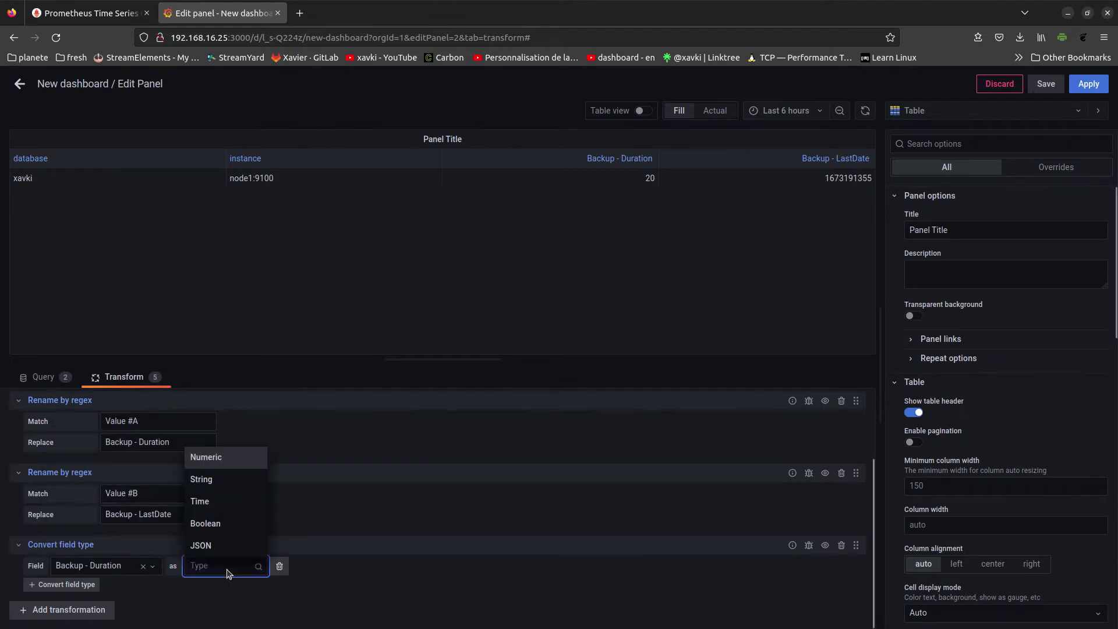
left_click(216, 509)
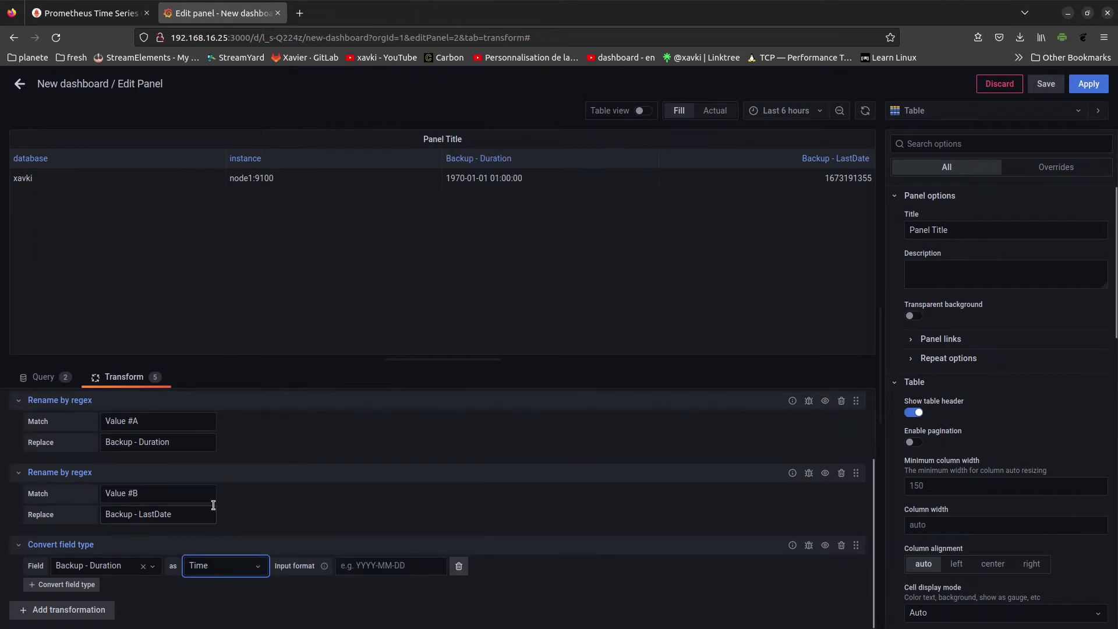
left_click(106, 573)
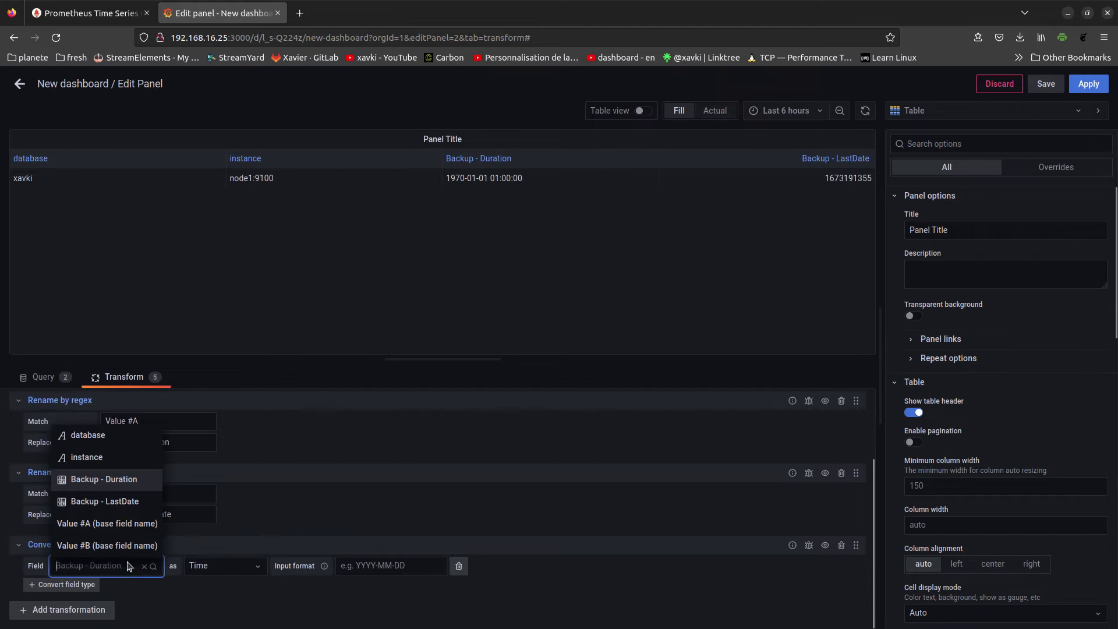
left_click(109, 502)
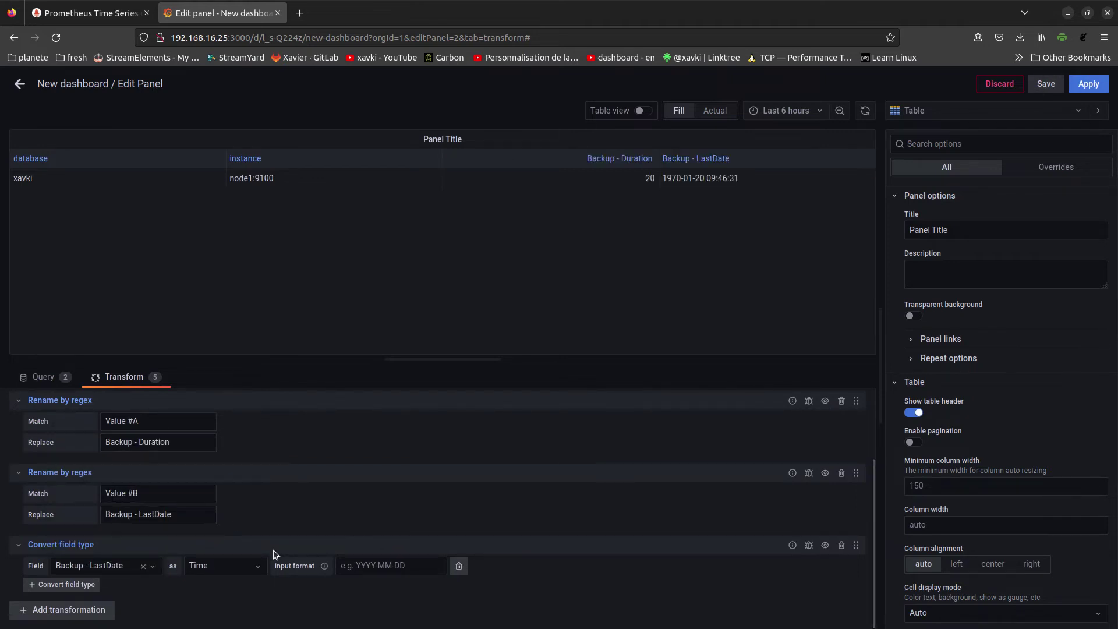
left_click(249, 569)
left_click(267, 501)
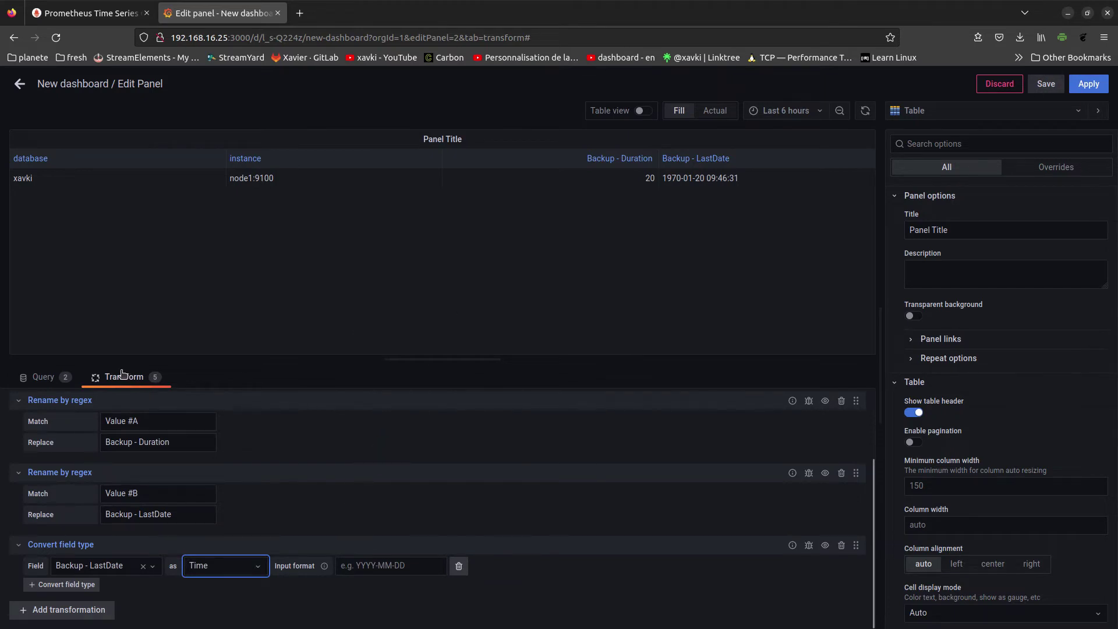
left_click(45, 378)
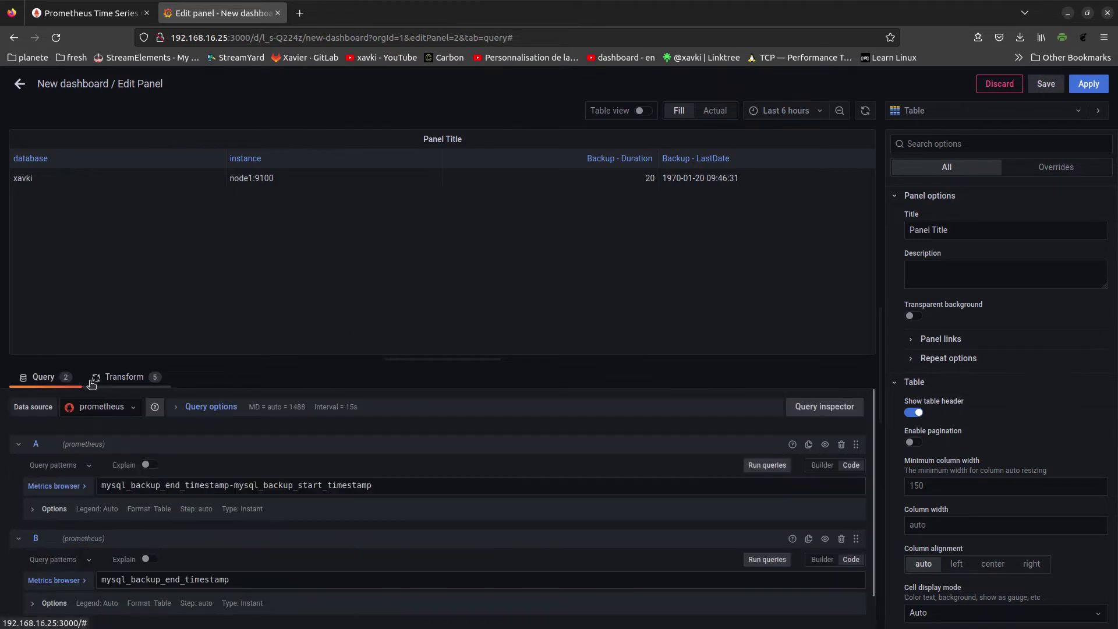
left_click(282, 580)
type("*")
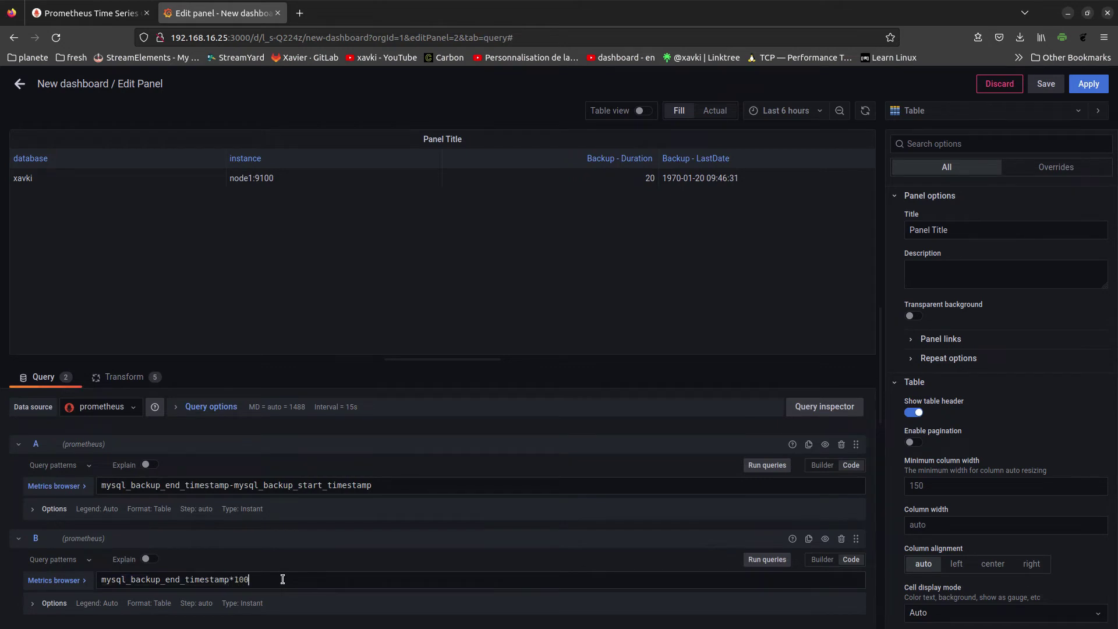
type("0")
left_click(423, 555)
left_click_drag(707, 181, 688, 181)
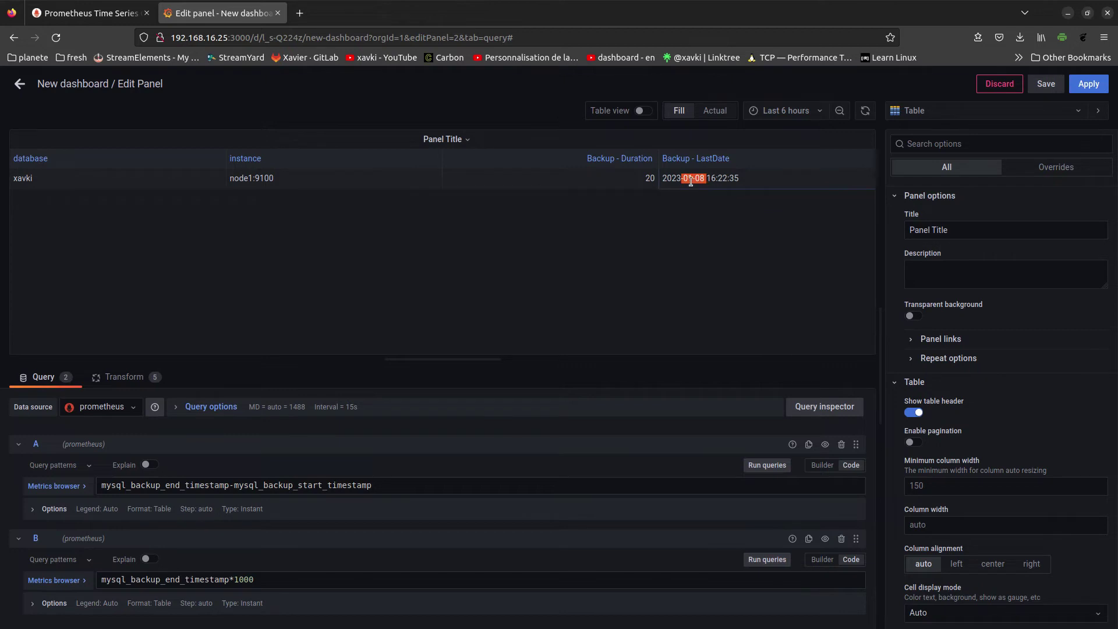
left_click(742, 242)
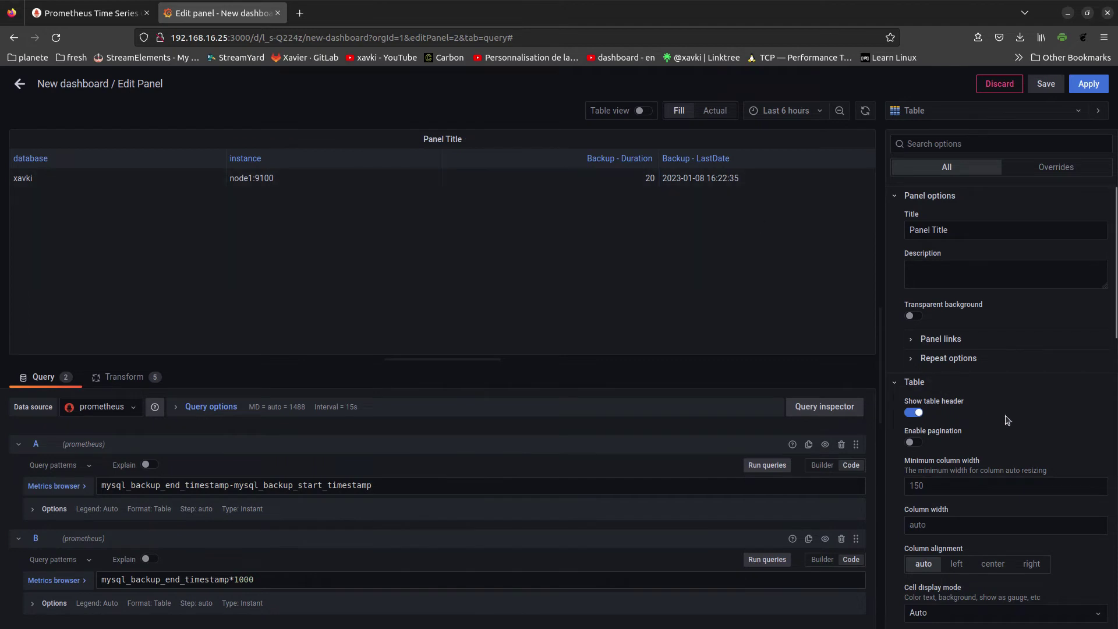
Step: Scroll the options pane past Thresholds and start a new field override
scroll(1012, 421, "down", 3)
scroll(1017, 419, "down", 4)
scroll(1017, 419, "down", 1)
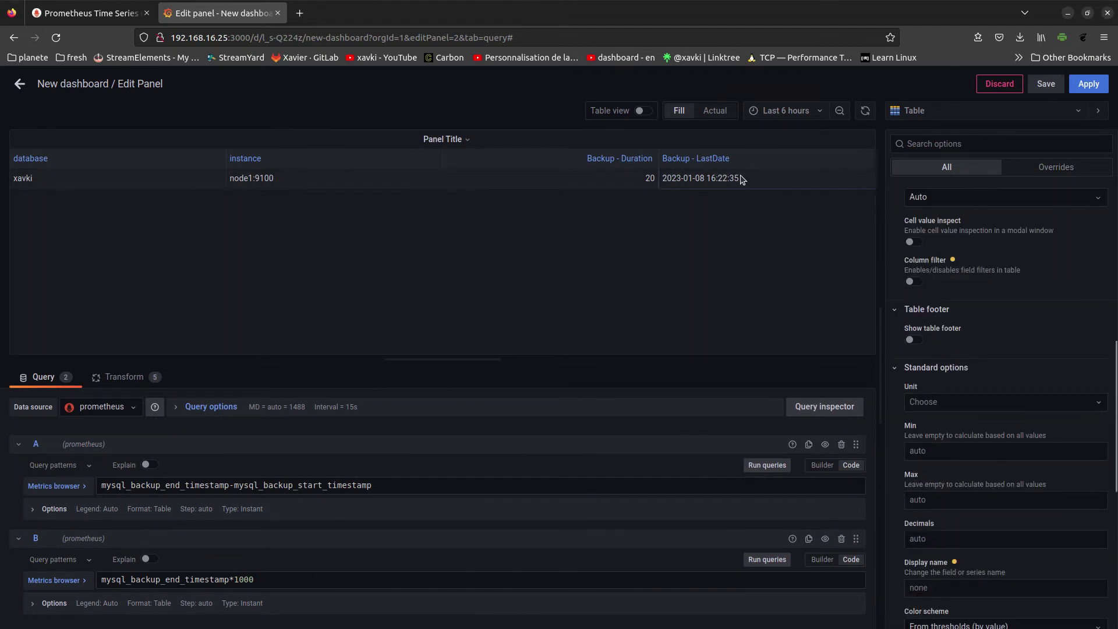
scroll(1058, 432, "down", 3)
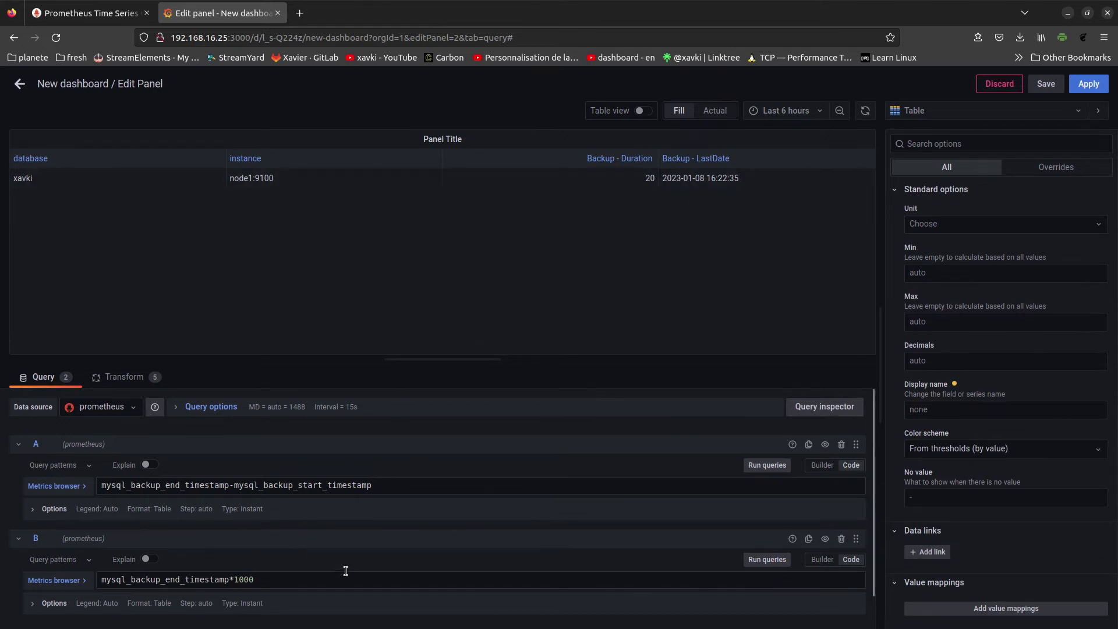
scroll(346, 571, "down", 1)
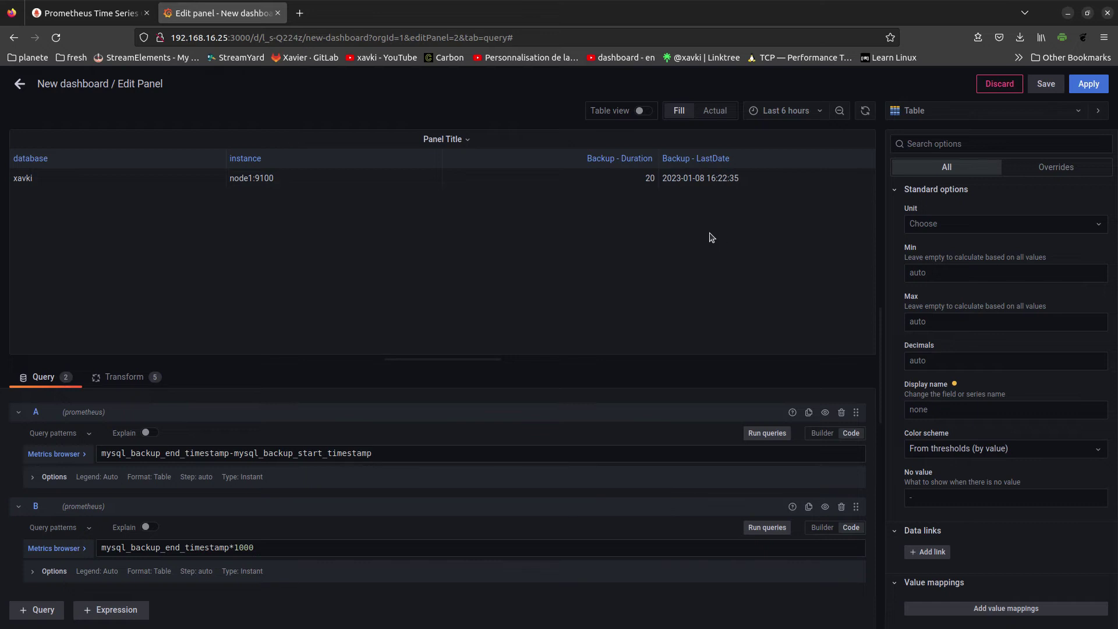
scroll(1028, 553, "down", 3)
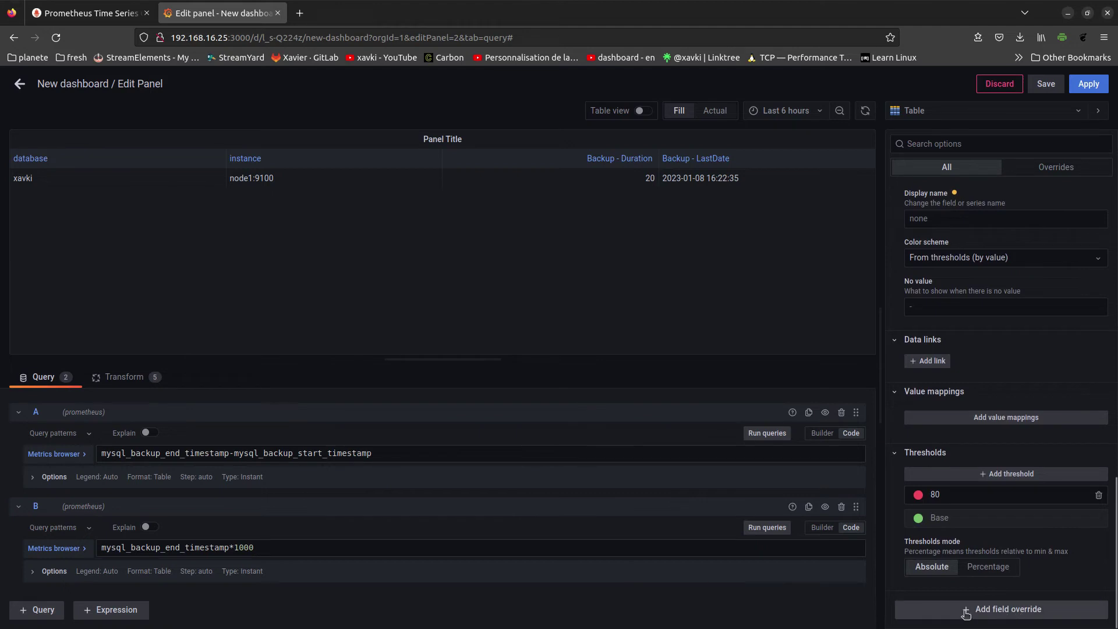
left_click(989, 611)
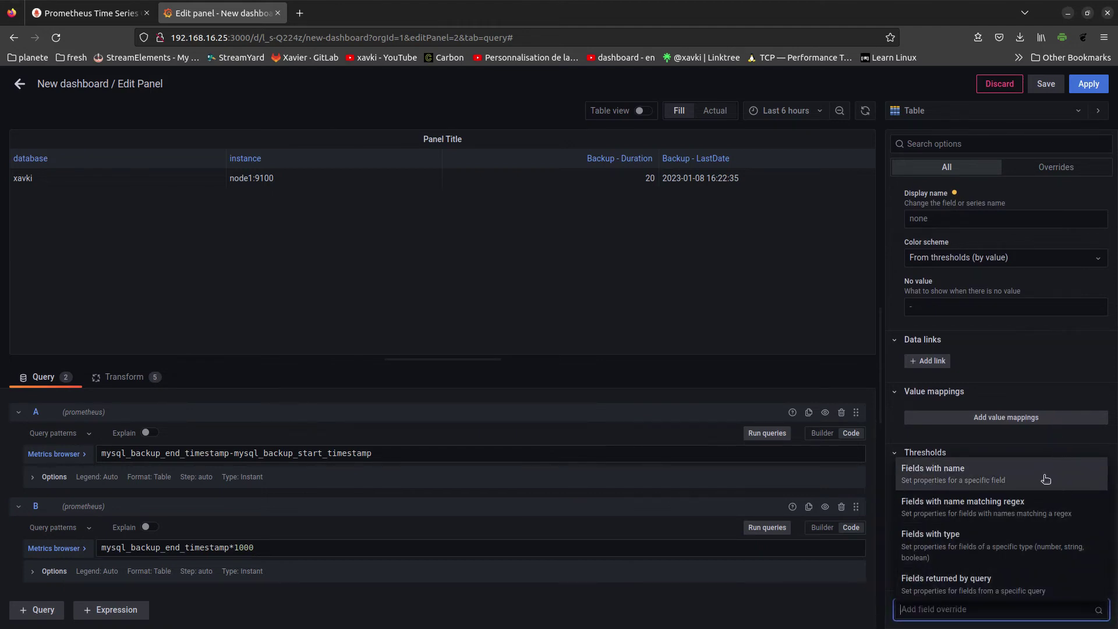
Step: Set Override 1 to match fields by name regex .* - Duration
left_click(1034, 514)
scroll(1066, 580, "down", 2)
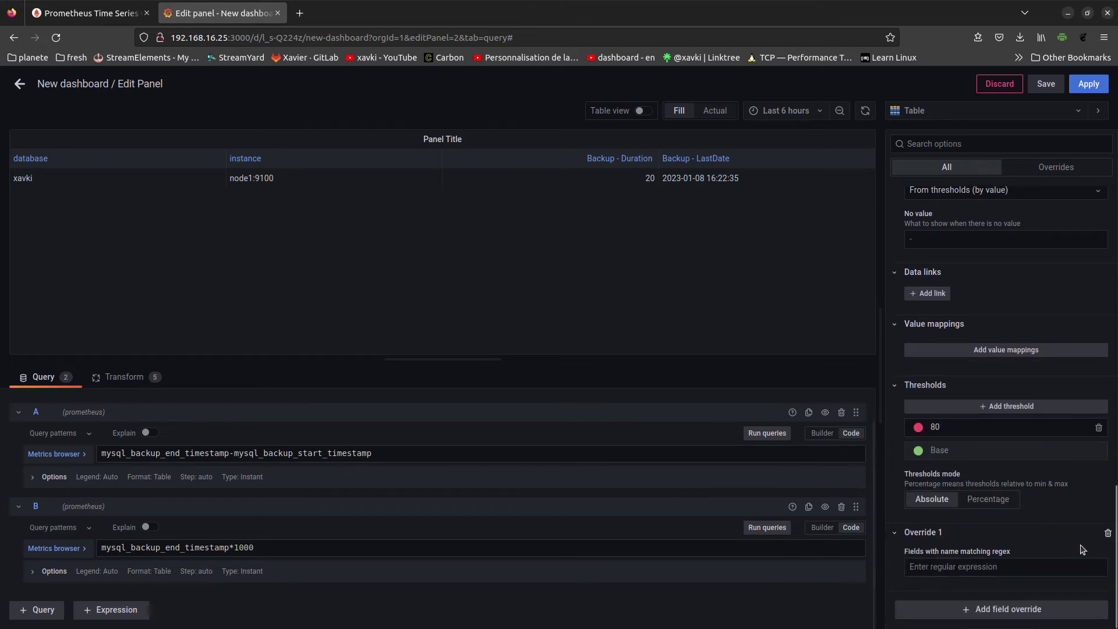
left_click(1018, 568)
type(".* - LastDate")
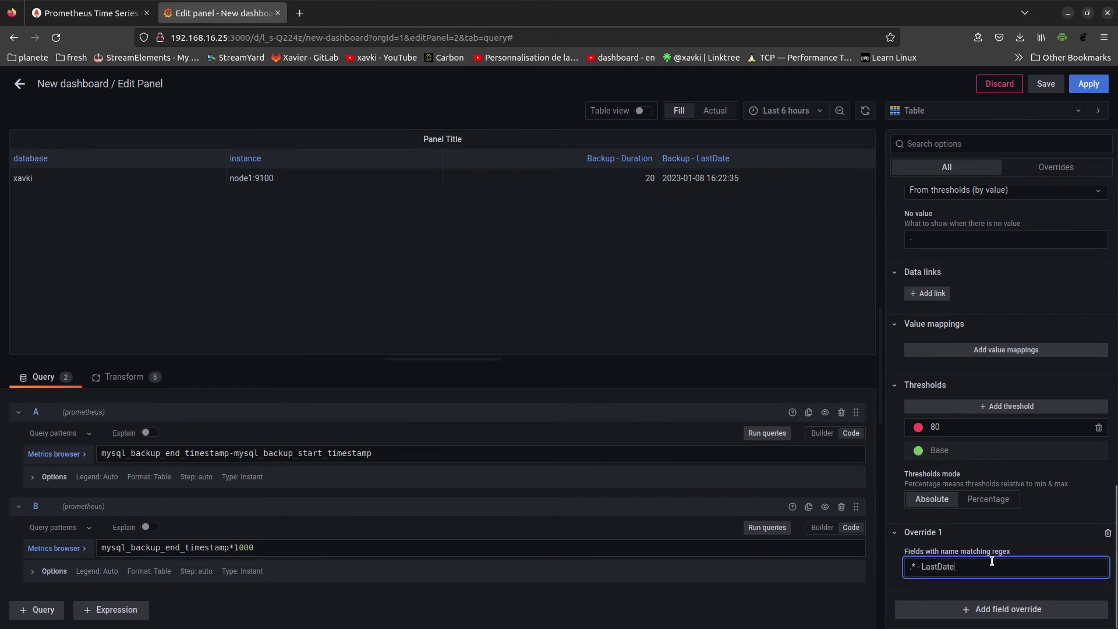
left_click_drag(961, 559, 917, 565)
type("Duration")
left_click(1013, 593)
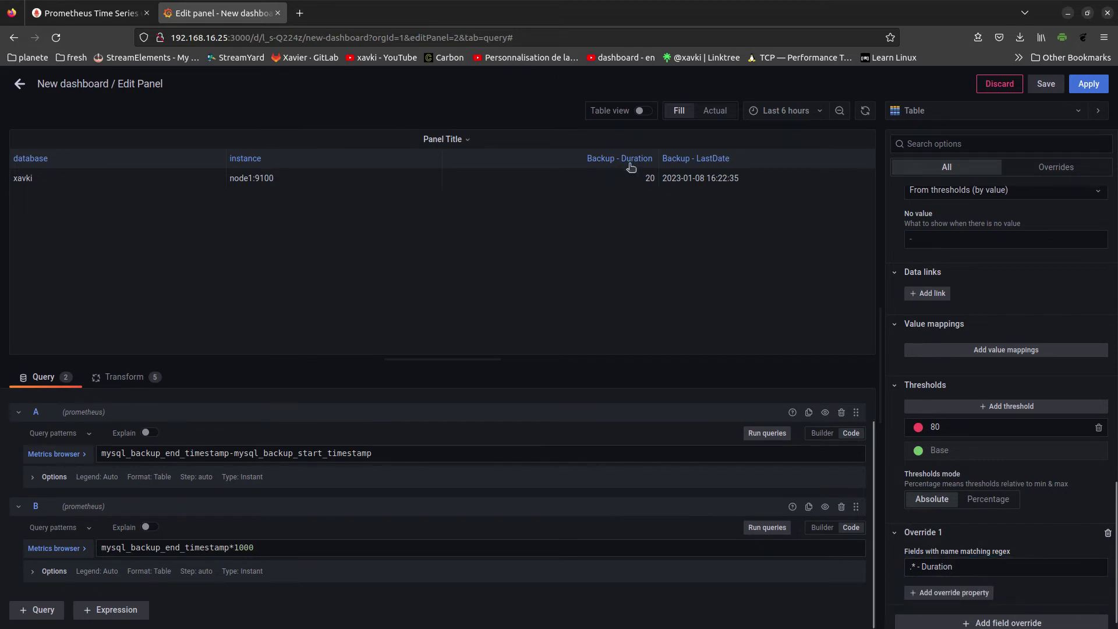
Step: Add a Standard options > Unit property to the Duration override
left_click(946, 594)
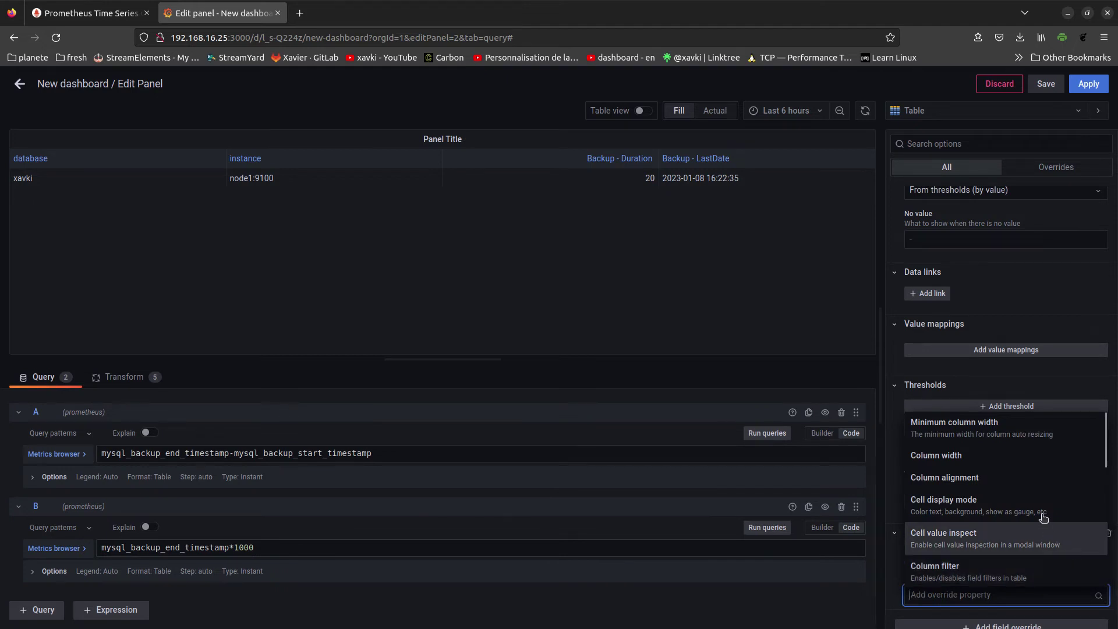
scroll(1041, 510, "down", 1)
scroll(1041, 509, "down", 1)
scroll(1041, 509, "down", 1)
scroll(1041, 510, "down", 1)
scroll(1041, 509, "down", 3)
scroll(1041, 509, "down", 2)
scroll(1042, 510, "up", 1)
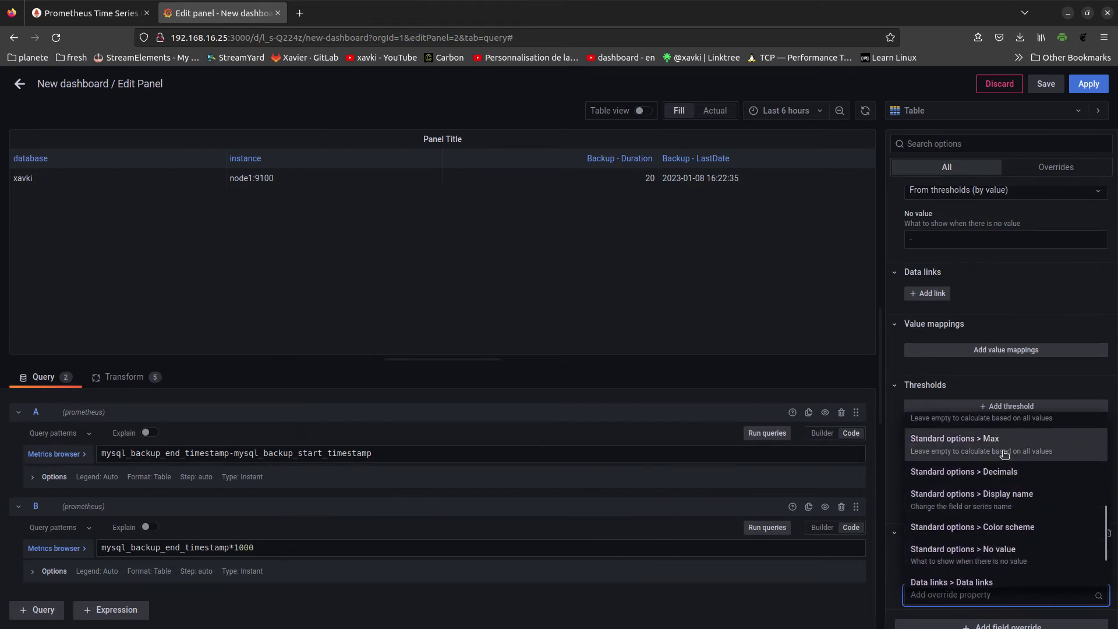
scroll(1002, 460, "up", 1)
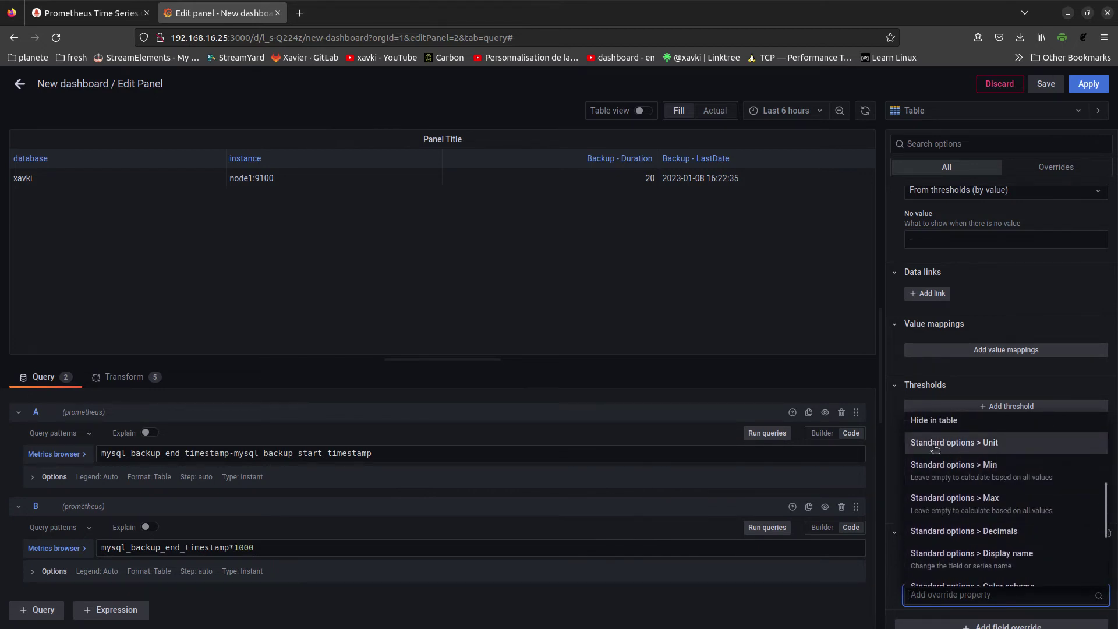
left_click(1052, 450)
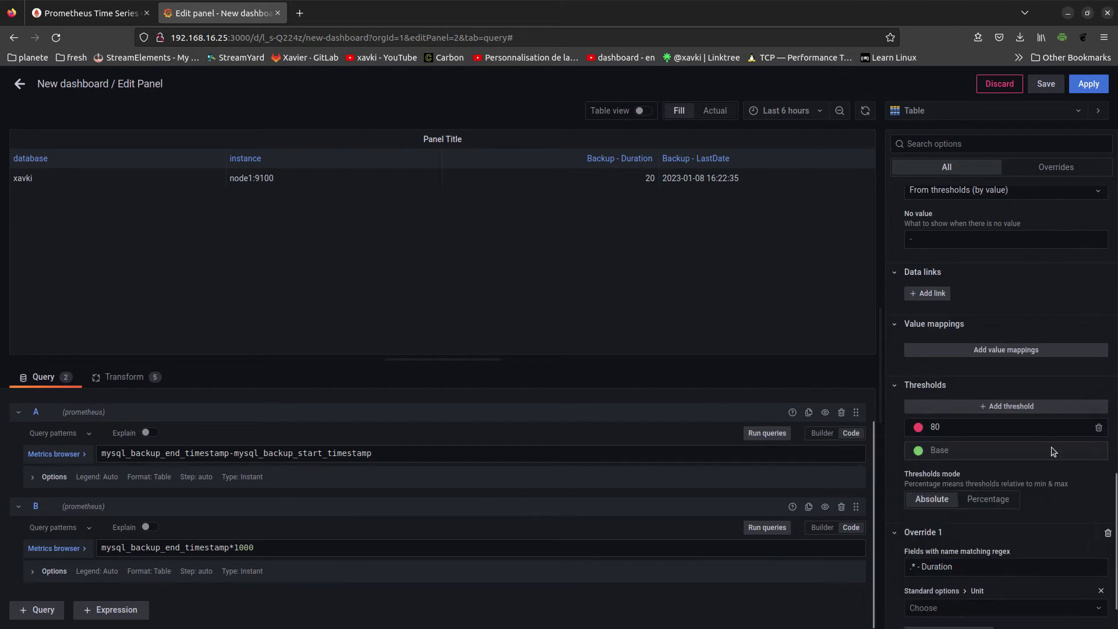
Step: Set the unit to Time / duration (hh:mm:ss), showing 00:00:20, and apply the panel
left_click(1047, 607)
type("d")
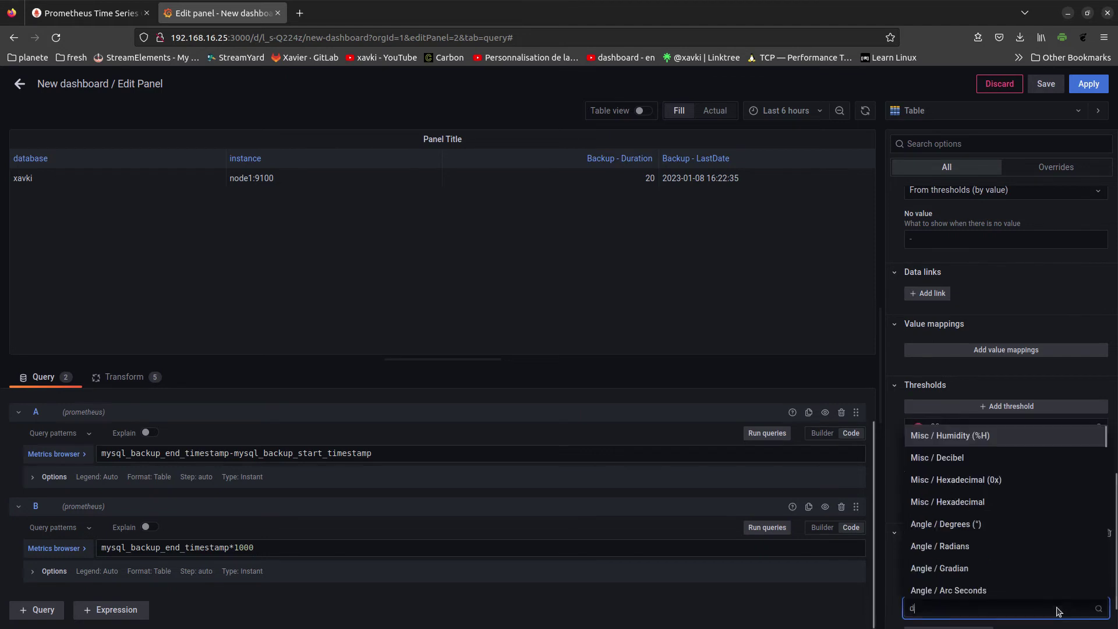
type("ura")
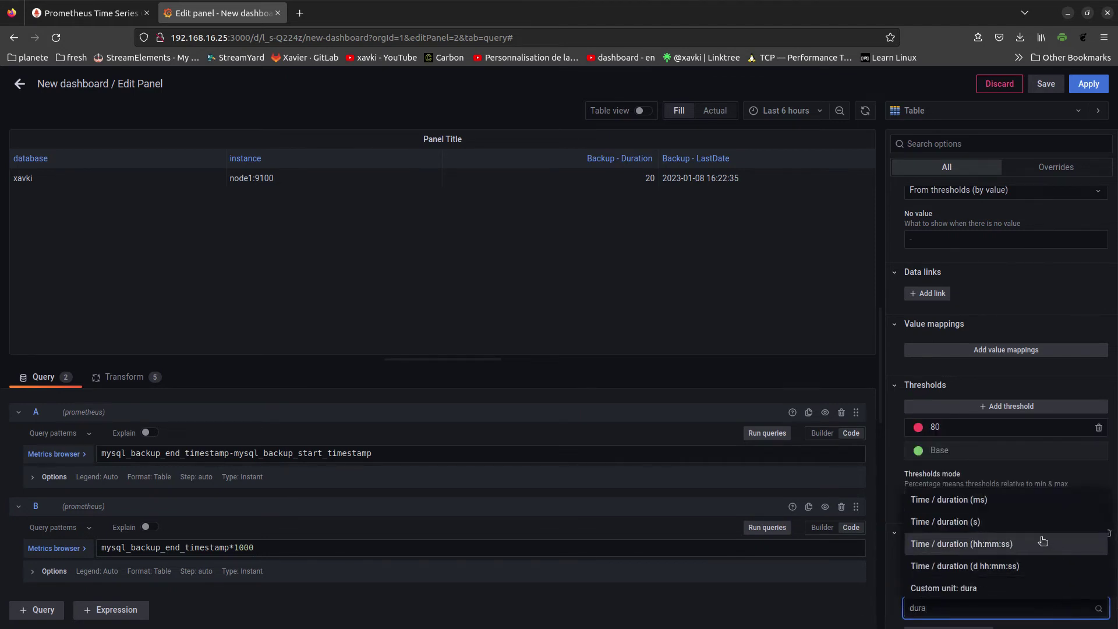
left_click(1042, 526)
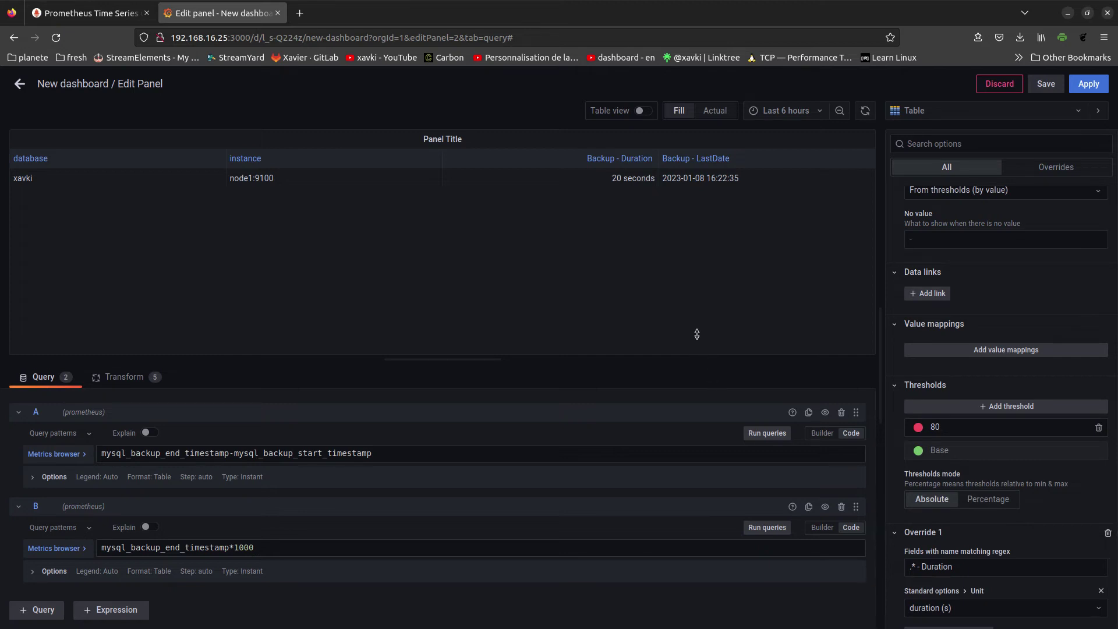
left_click(1030, 606)
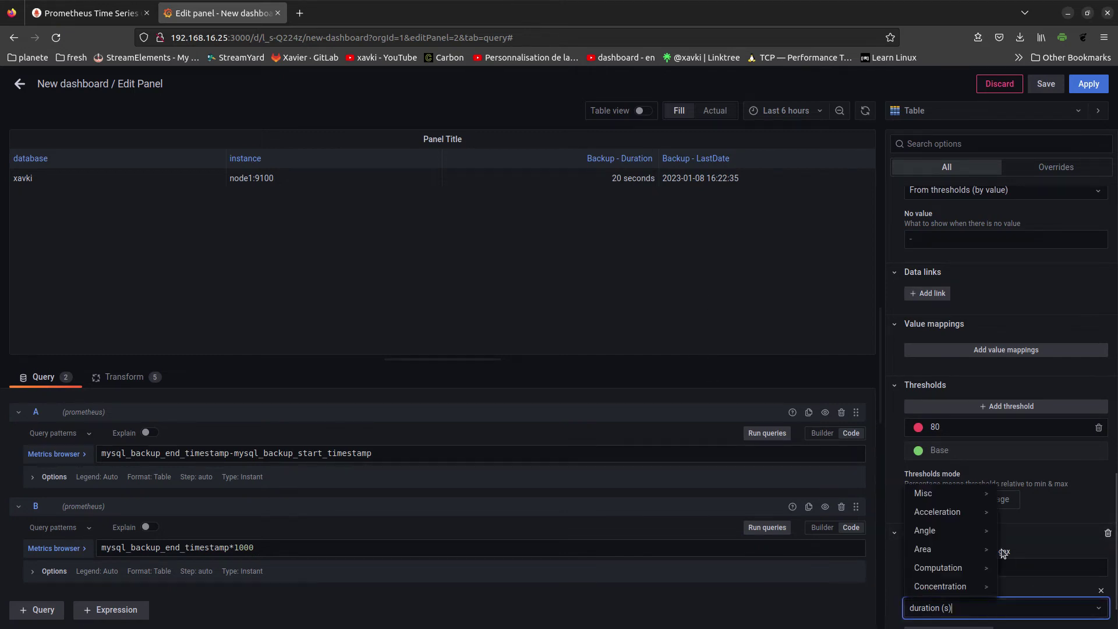
type("durati")
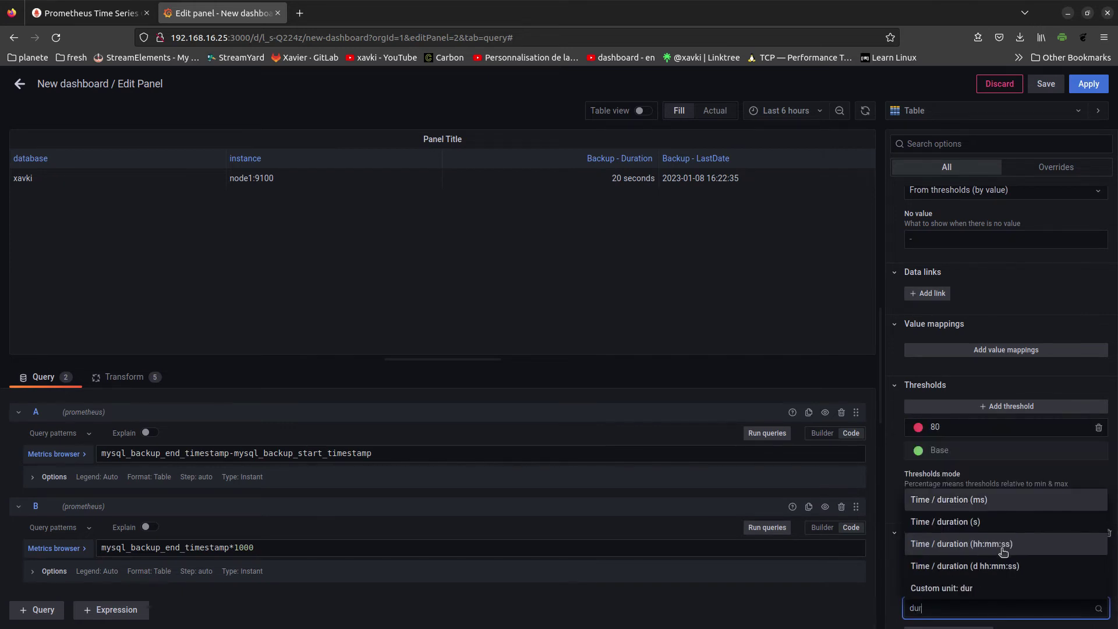
type("on")
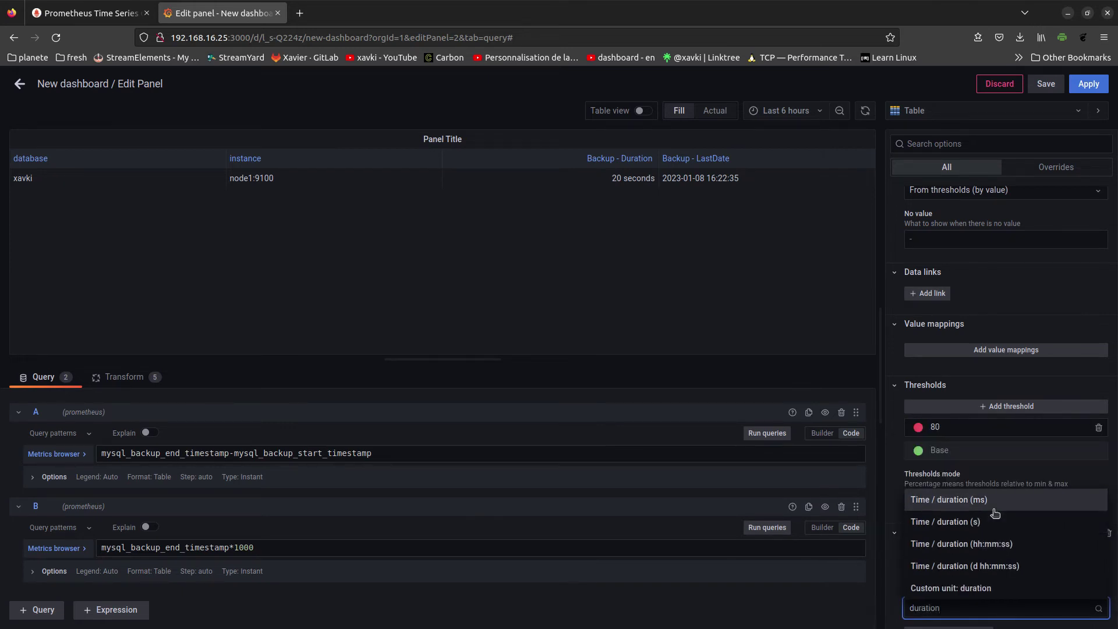
left_click(1019, 545)
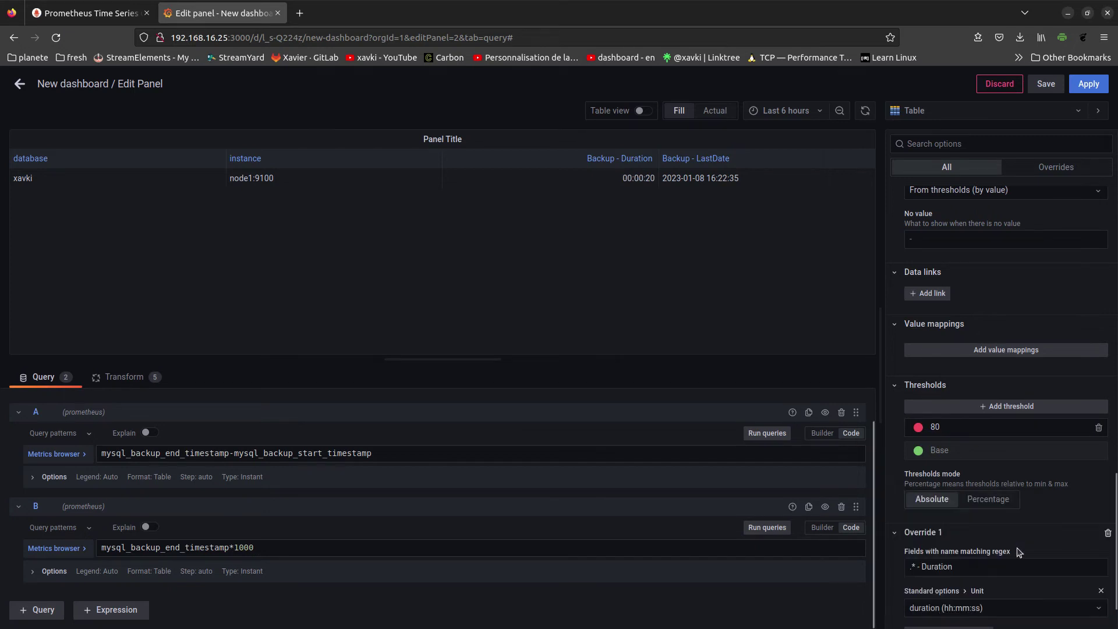
mouse_move(599, 306)
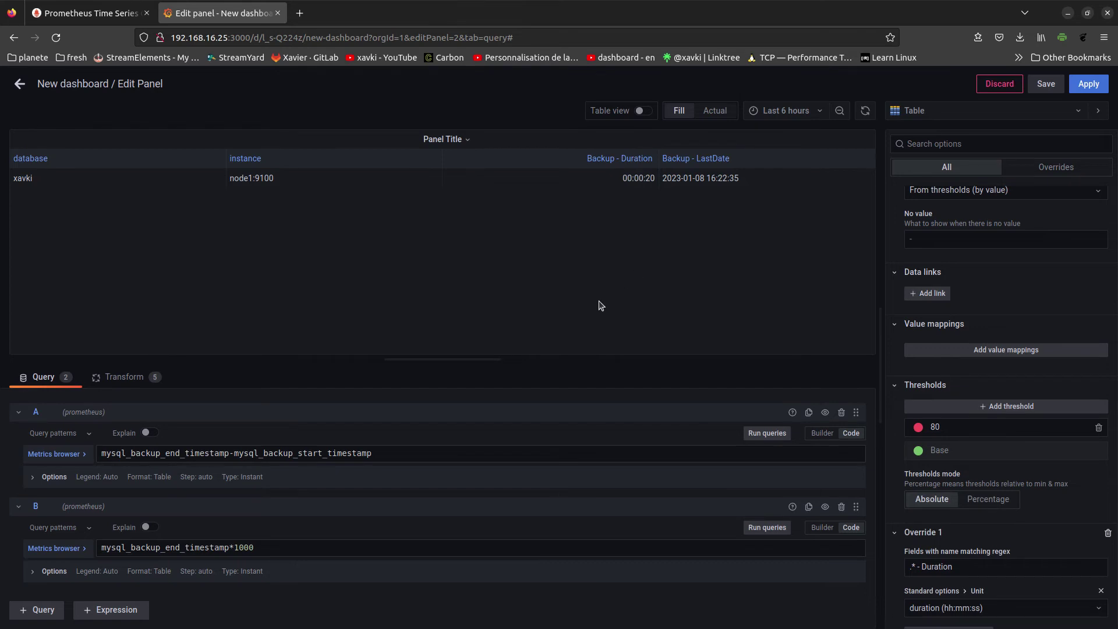
left_click(1089, 83)
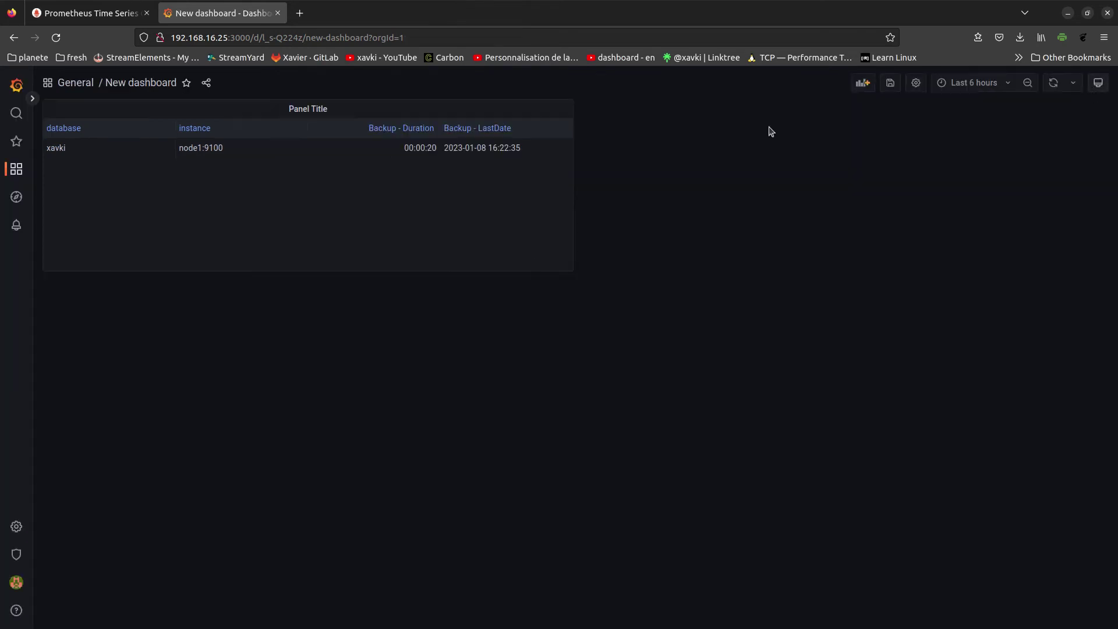
Step: Edit the table panel and turn on Transparent background
left_click(317, 110)
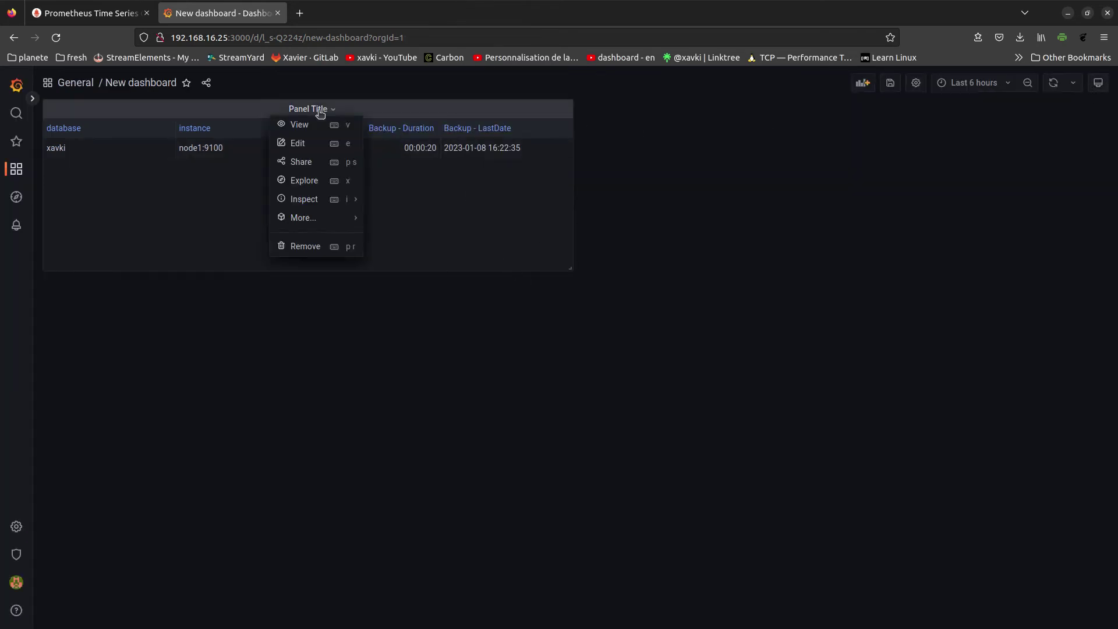
left_click(302, 144)
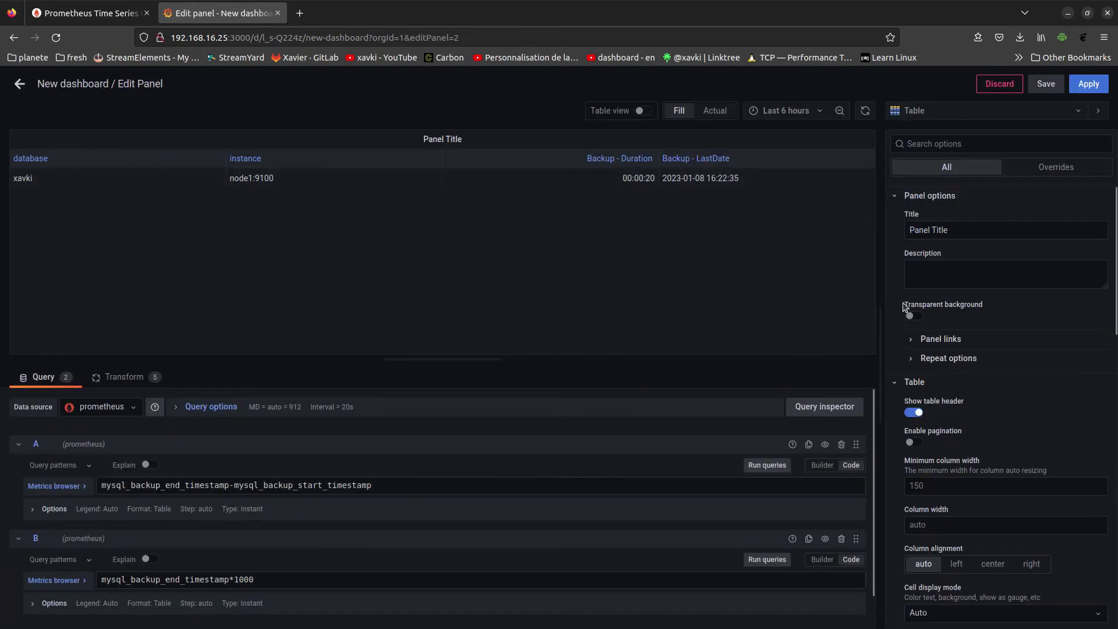
left_click(912, 316)
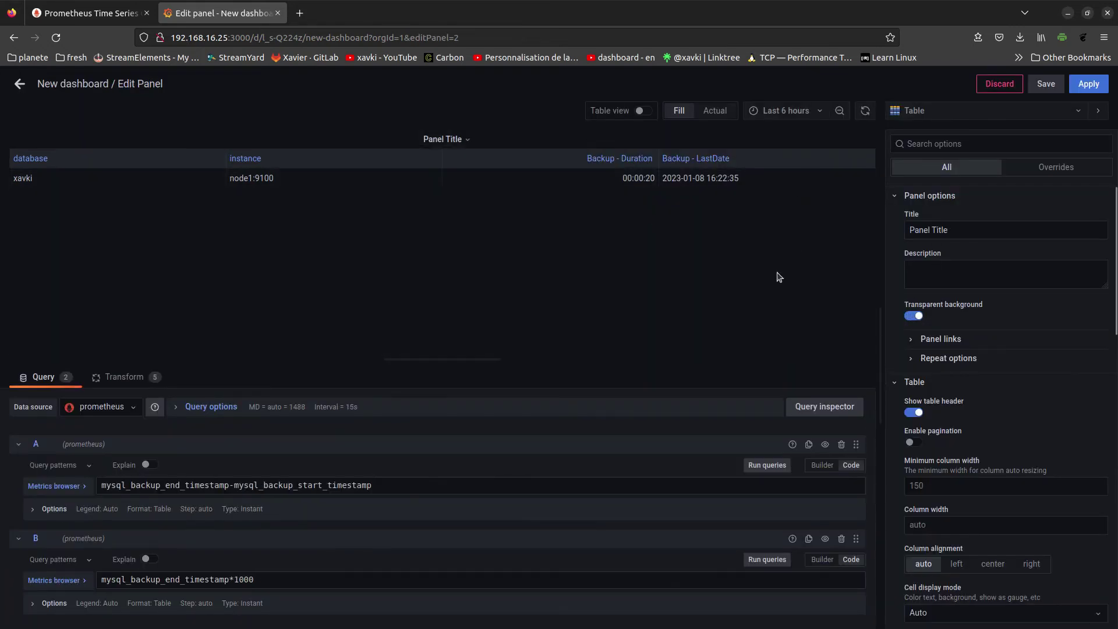
Step: Retitle the panel 'LastBackups' and apply it to the dashboard
triple_click(962, 228)
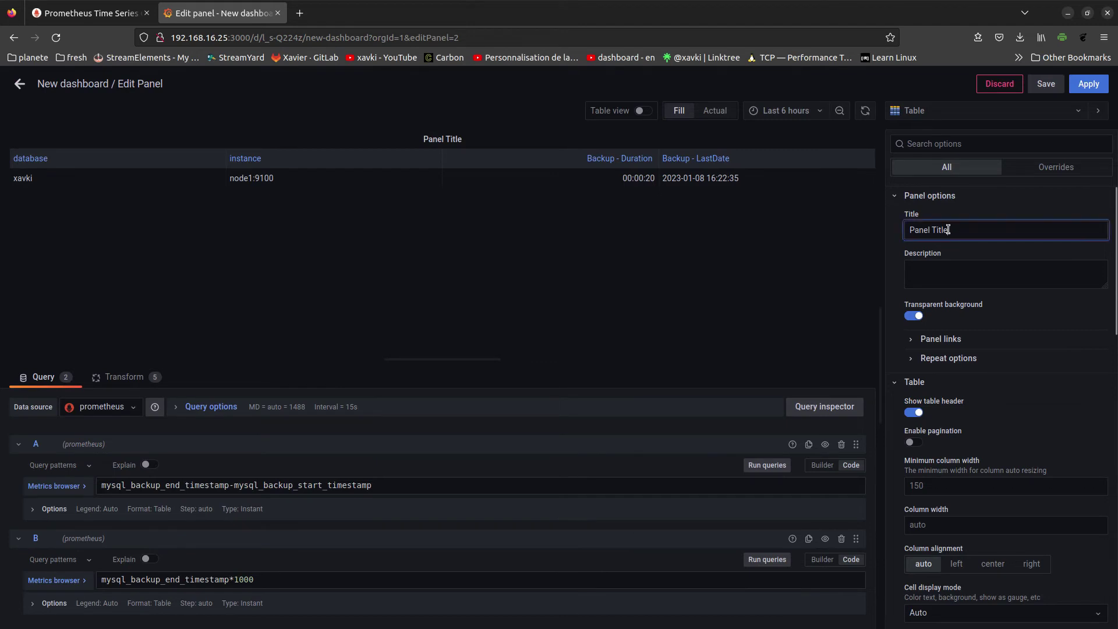
type("LastBackups")
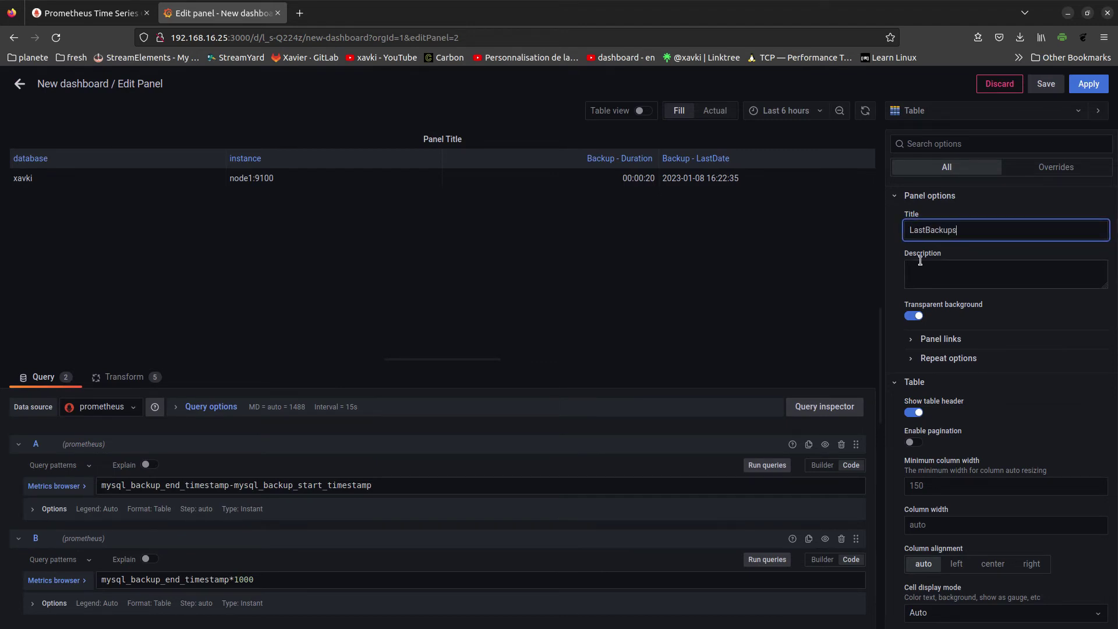
left_click(1089, 84)
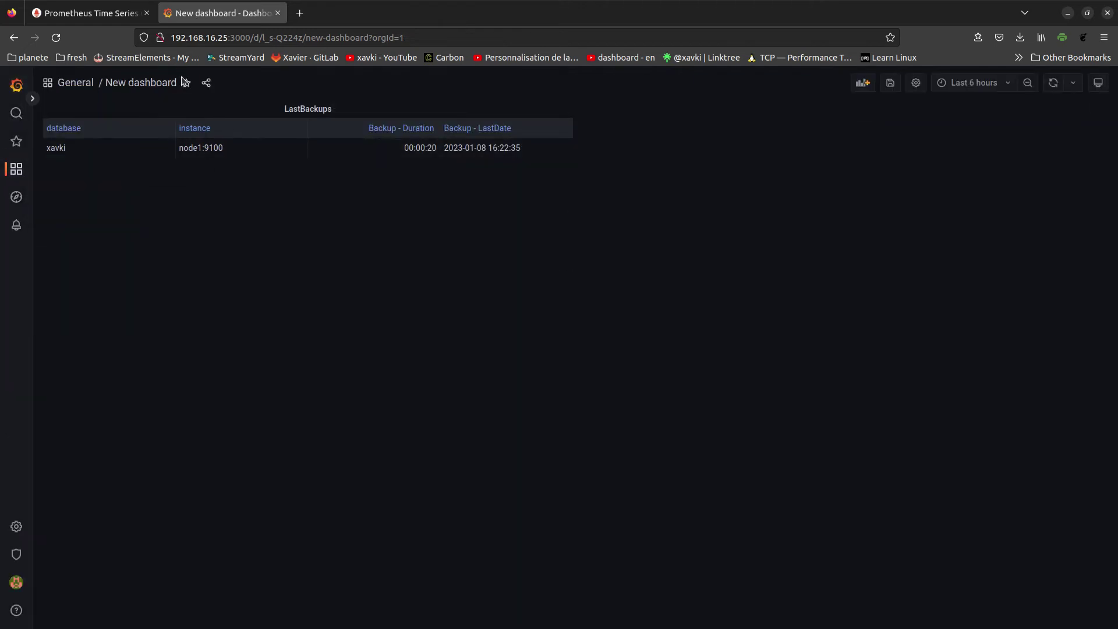
key("alt+Tab")
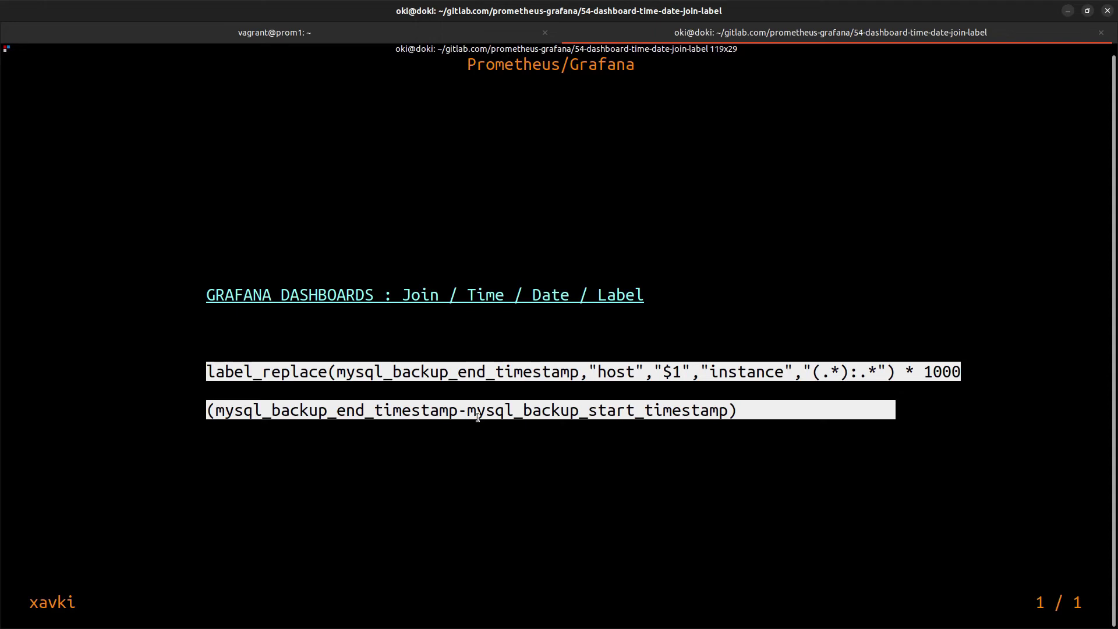
left_click_drag(209, 374, 402, 373)
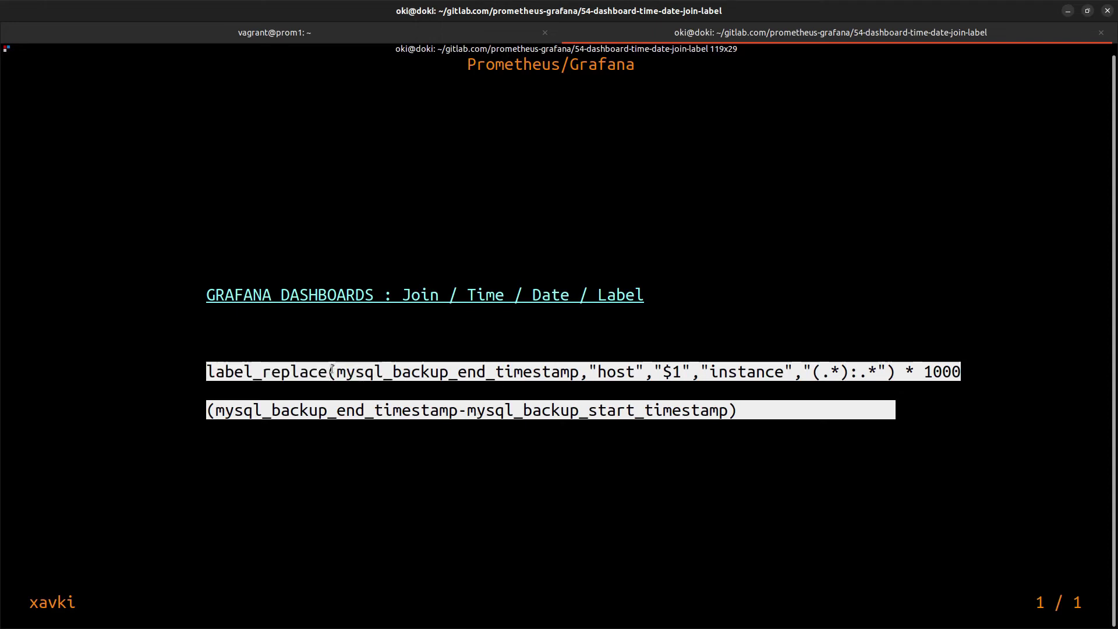
key("alt+Tab")
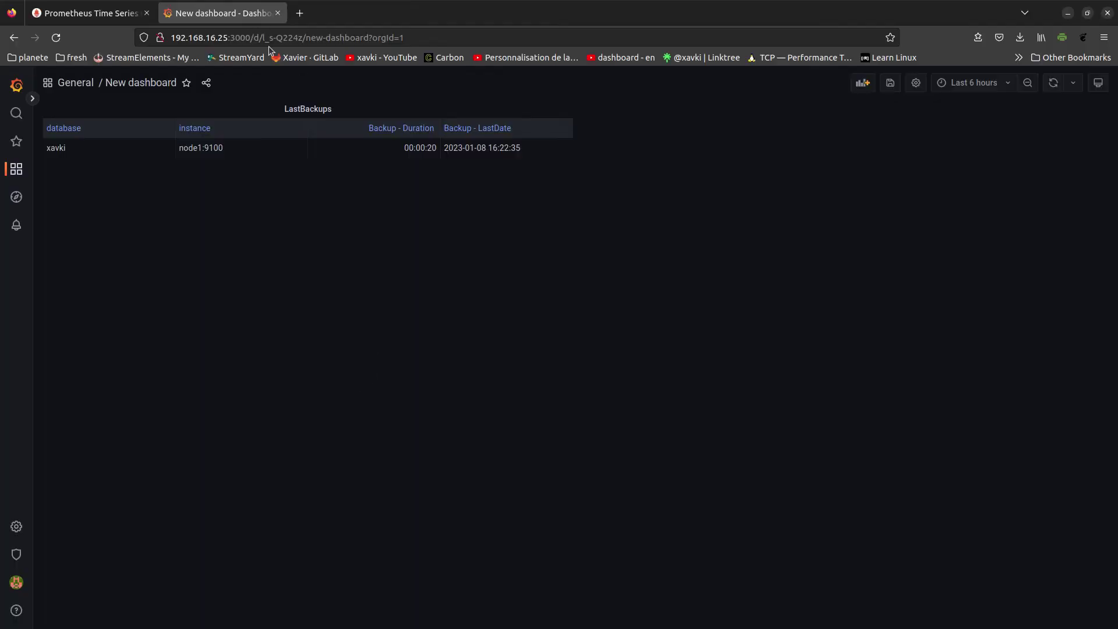
key("alt+Tab")
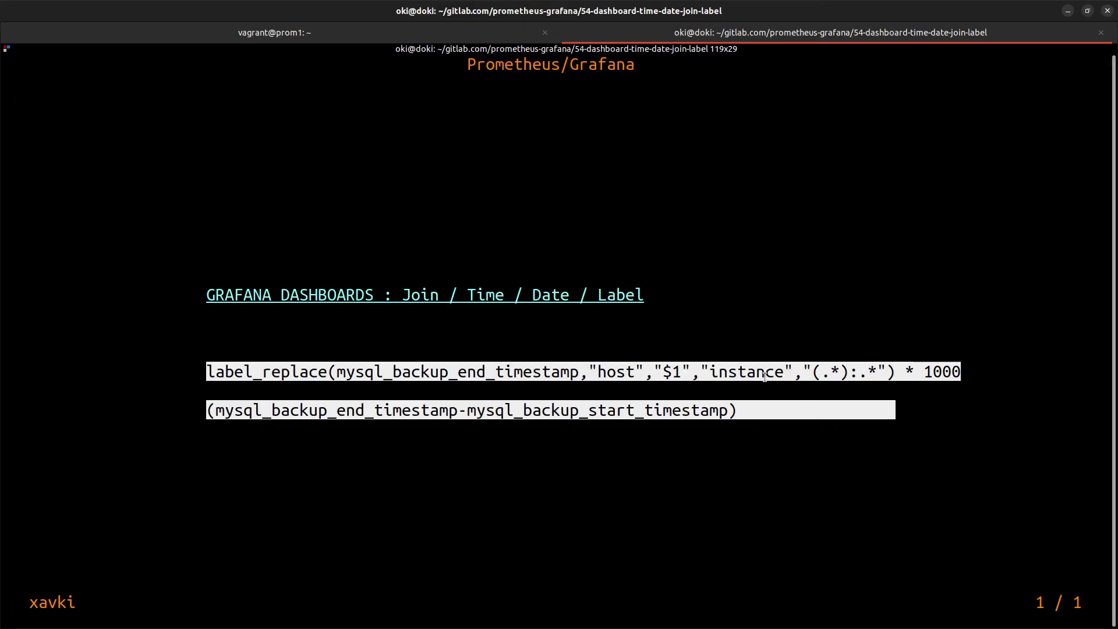
key("alt+Tab")
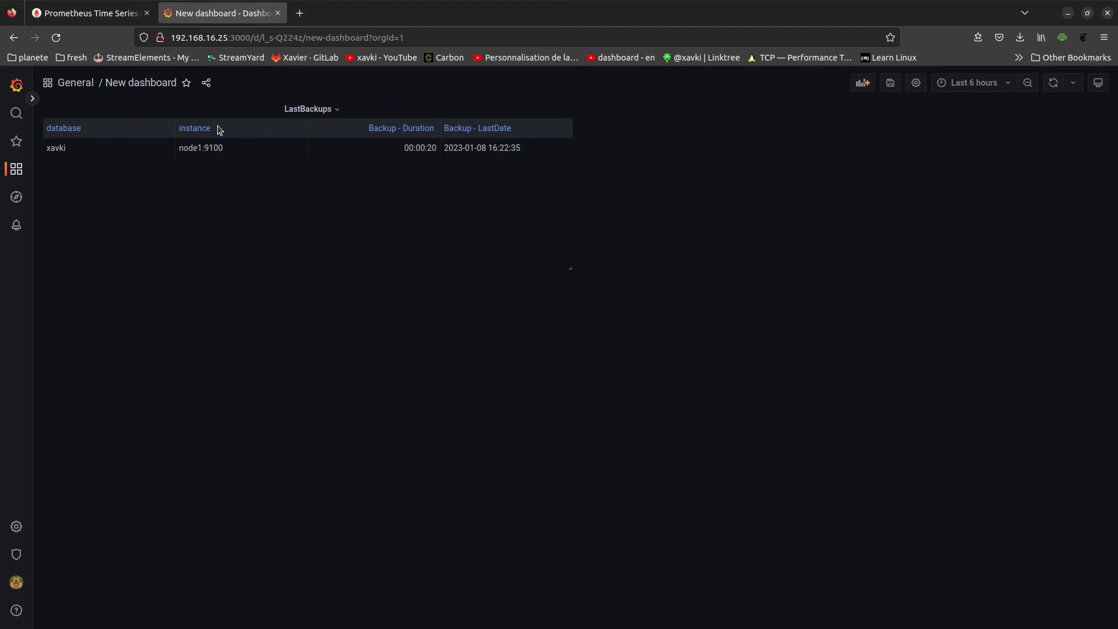
mouse_move(200, 148)
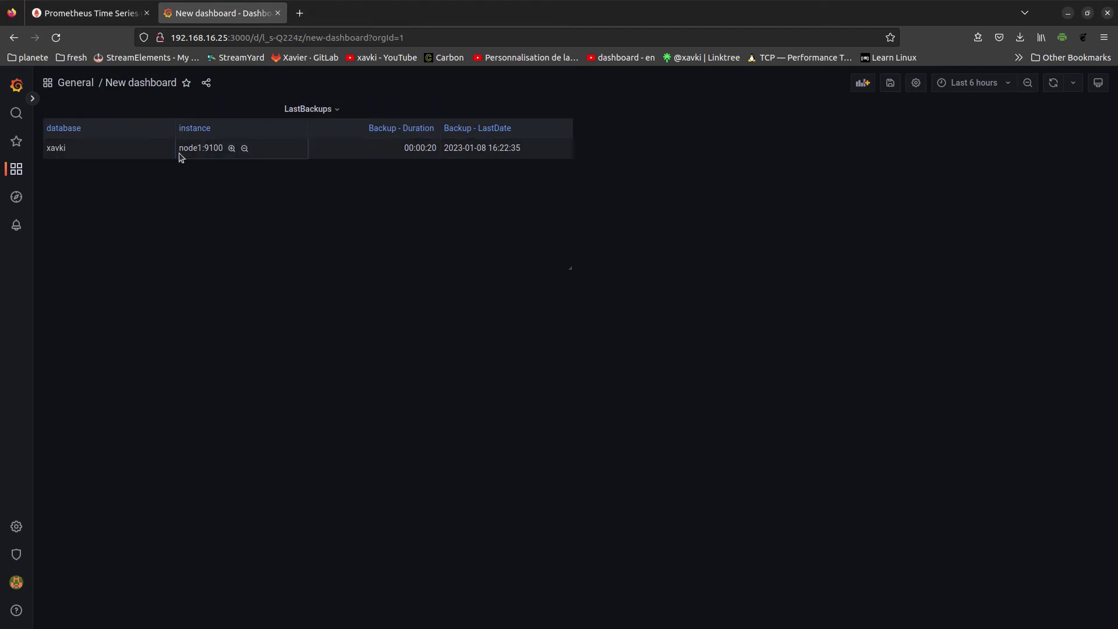
left_click_drag(180, 149, 224, 149)
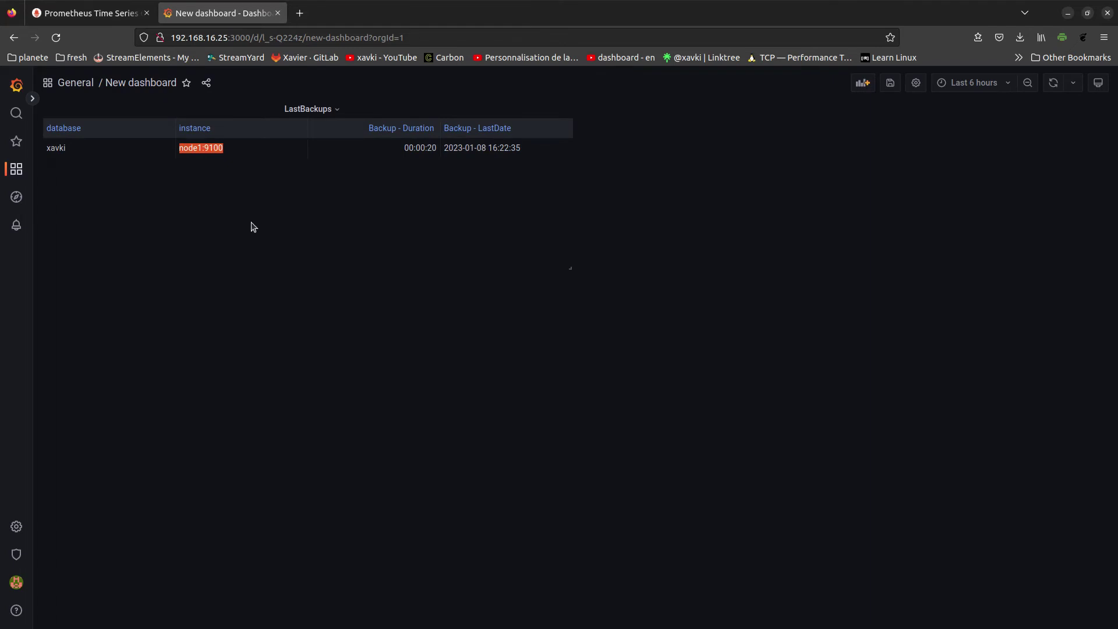
Step: Reopen the LastBackups panel in the panel editor
left_click(306, 110)
mouse_move(308, 108)
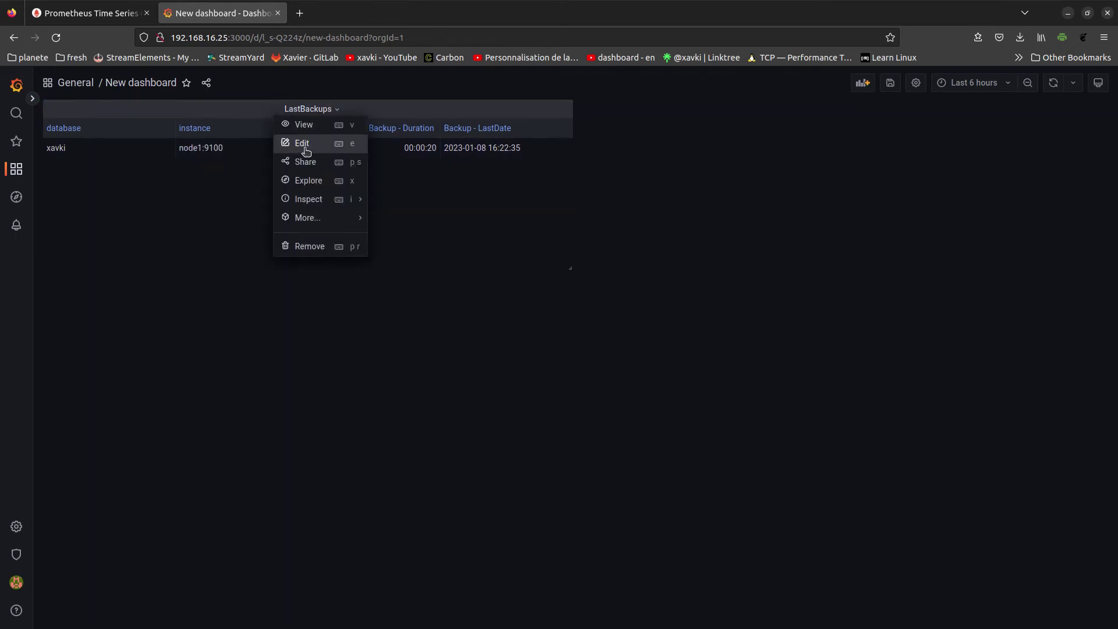
left_click(302, 144)
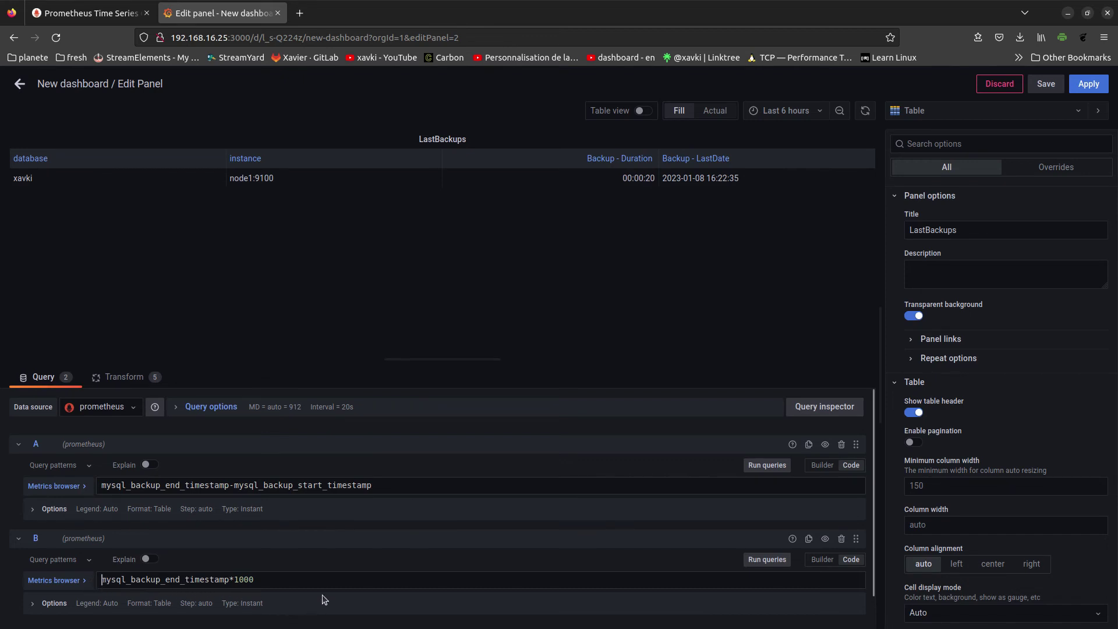
Step: Wrap mysql_backup_end_timestamp in label_replace( ) in query B's expression
type("label")
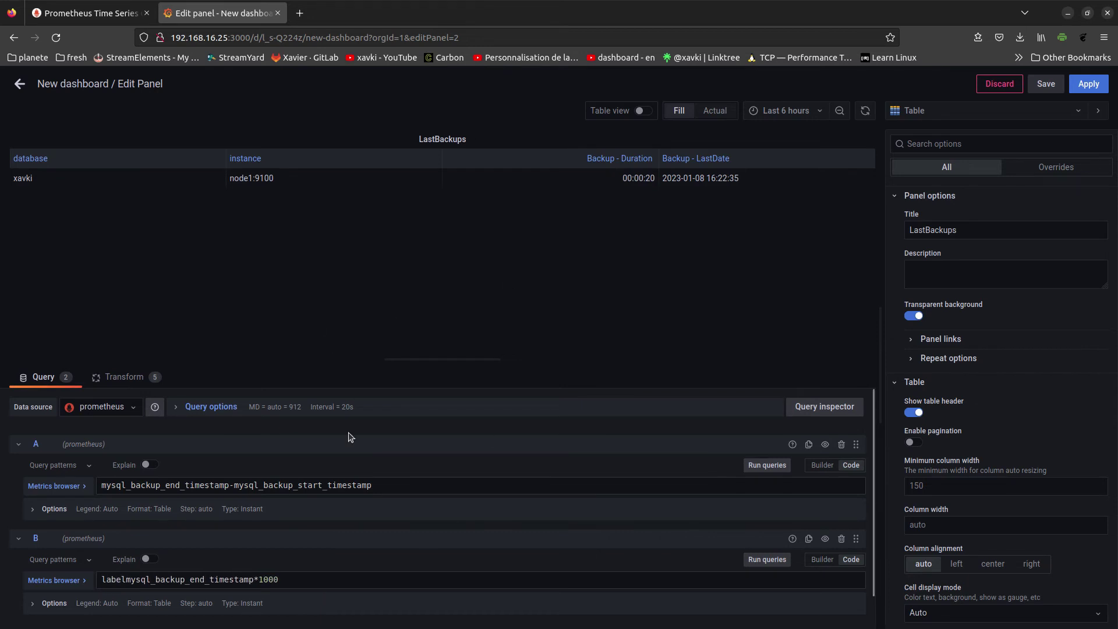
type("_")
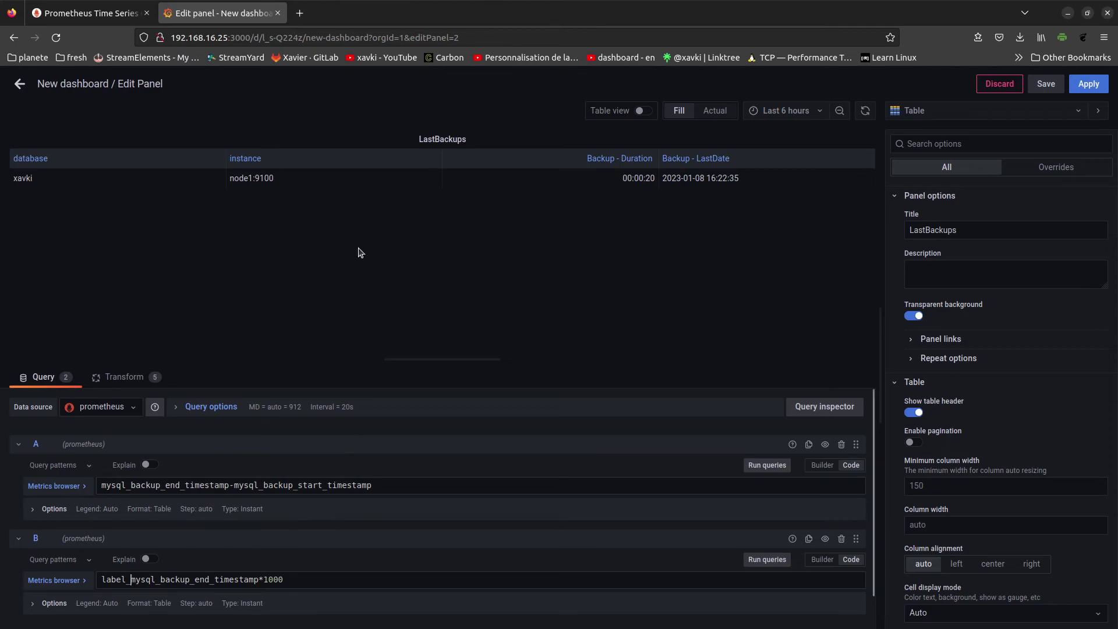
key("alt+Tab")
key("alt+Tab")
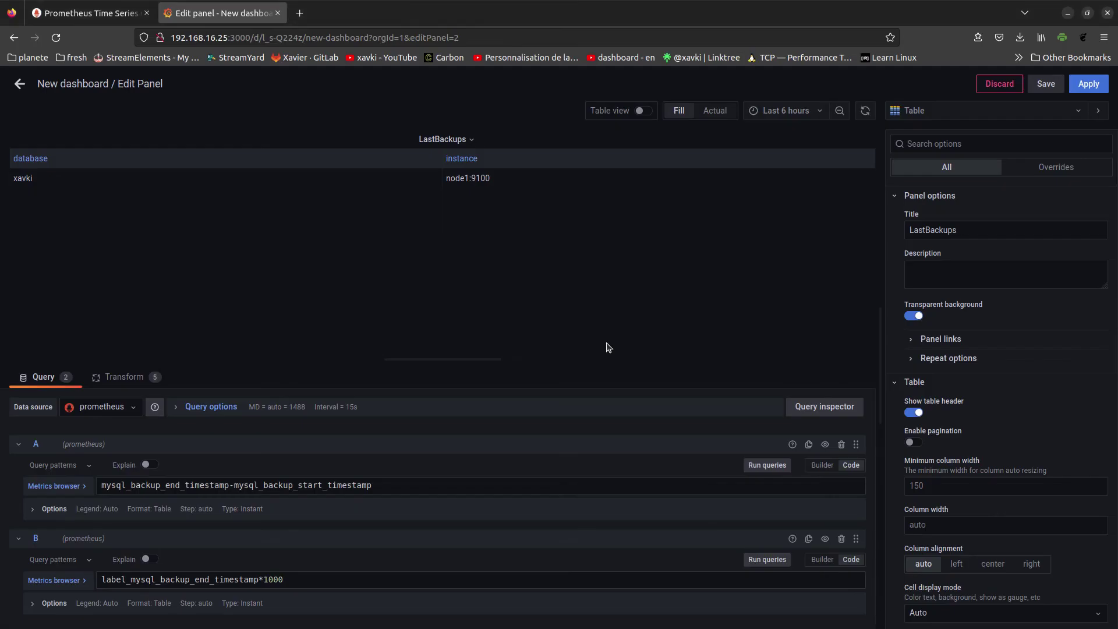
type("replace")
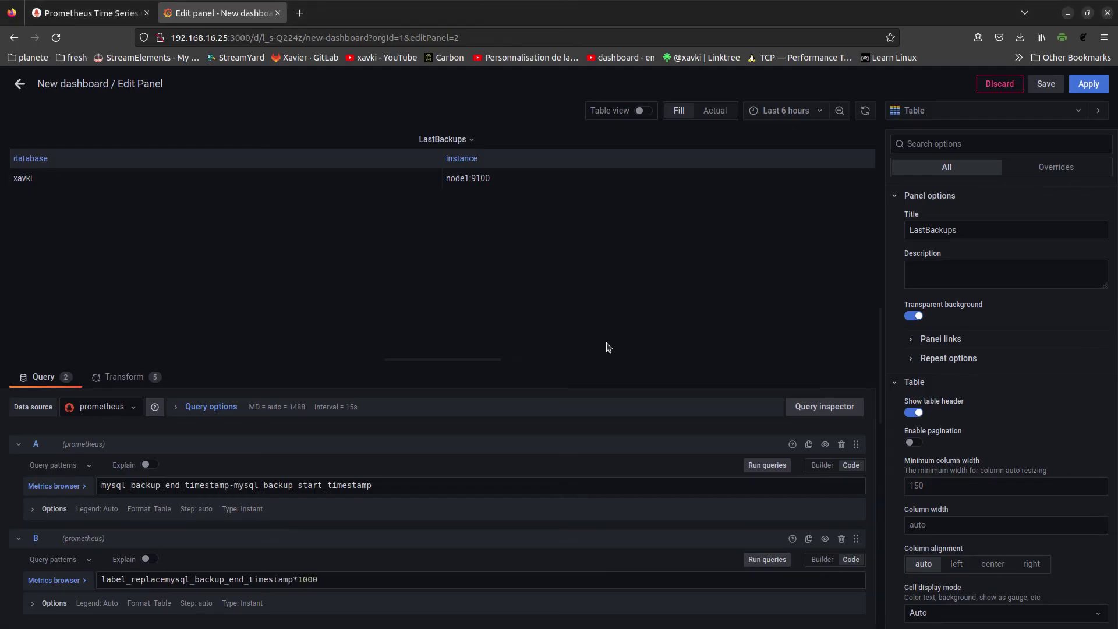
type("(")
key("Right")
key("Right")
key("Right")
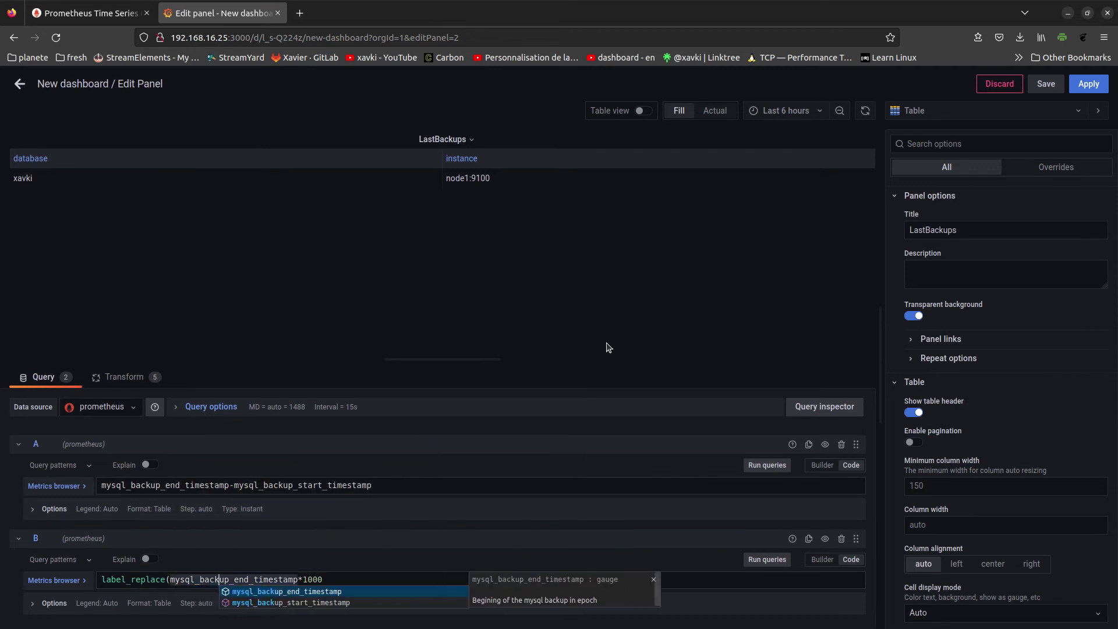
key("Right")
key("Right")
type(")")
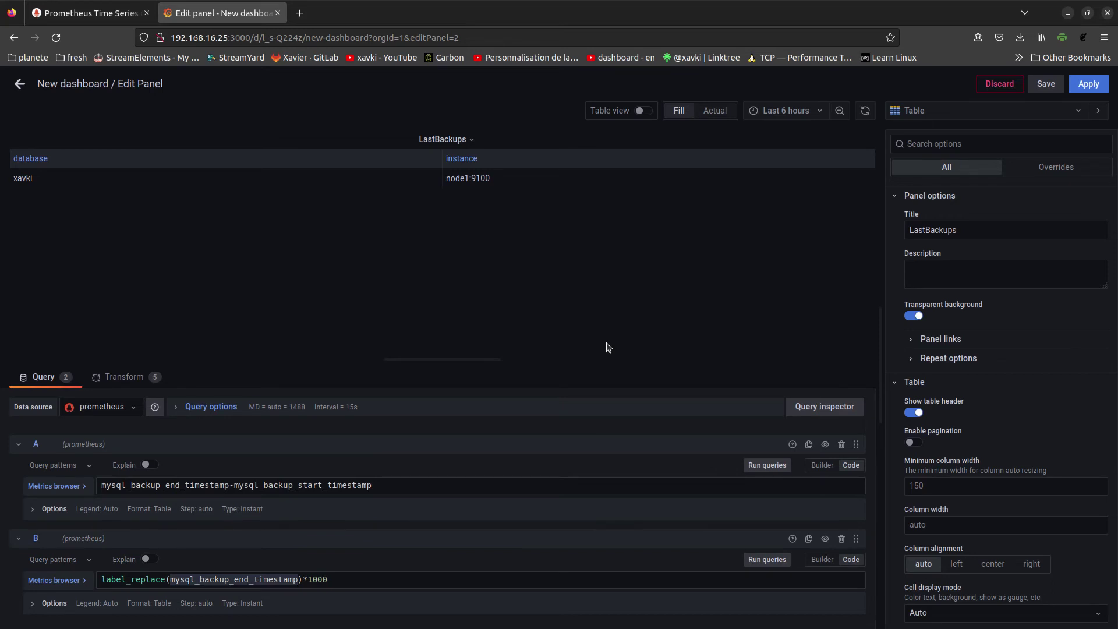
Step: Add the "host", $1 and instance arguments to the label_replace call
type(",")
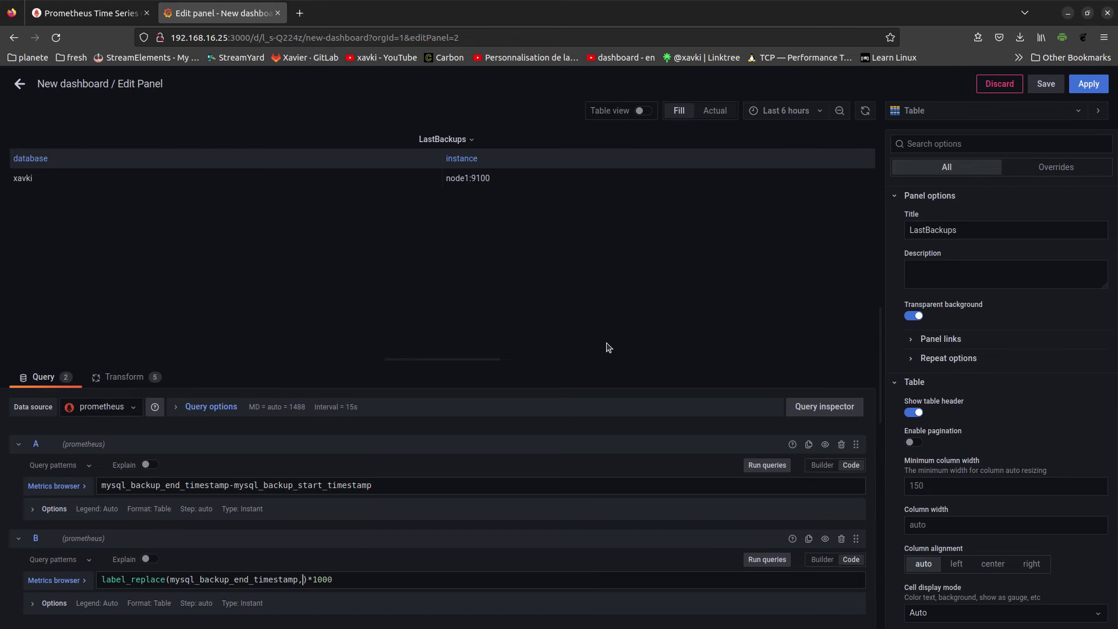
type("\"")
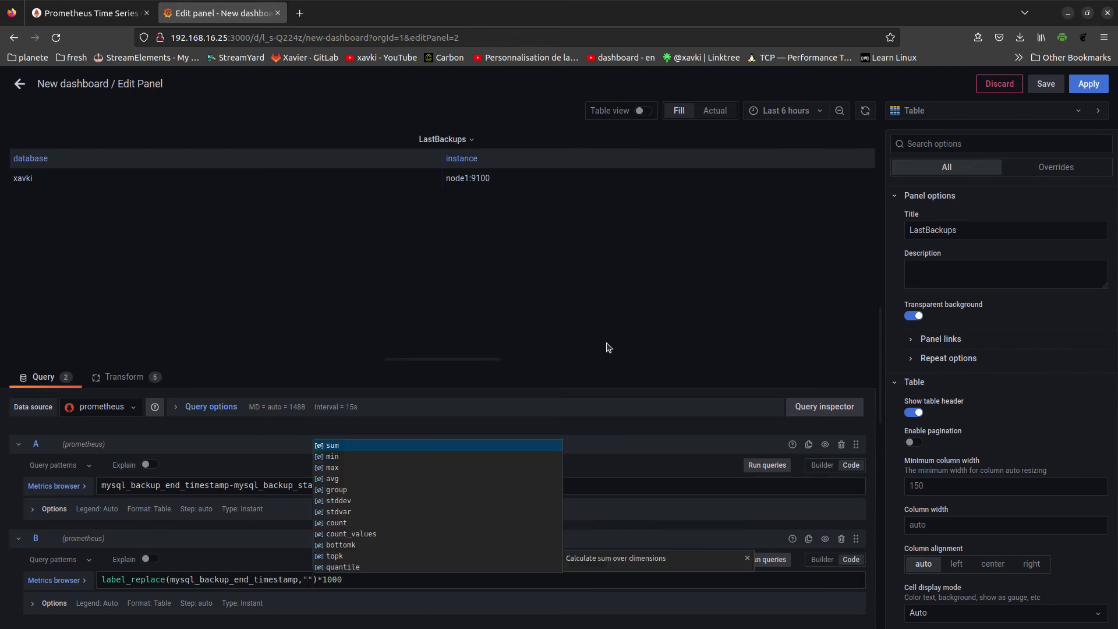
type("hosts")
key("BackSpace")
type(",")
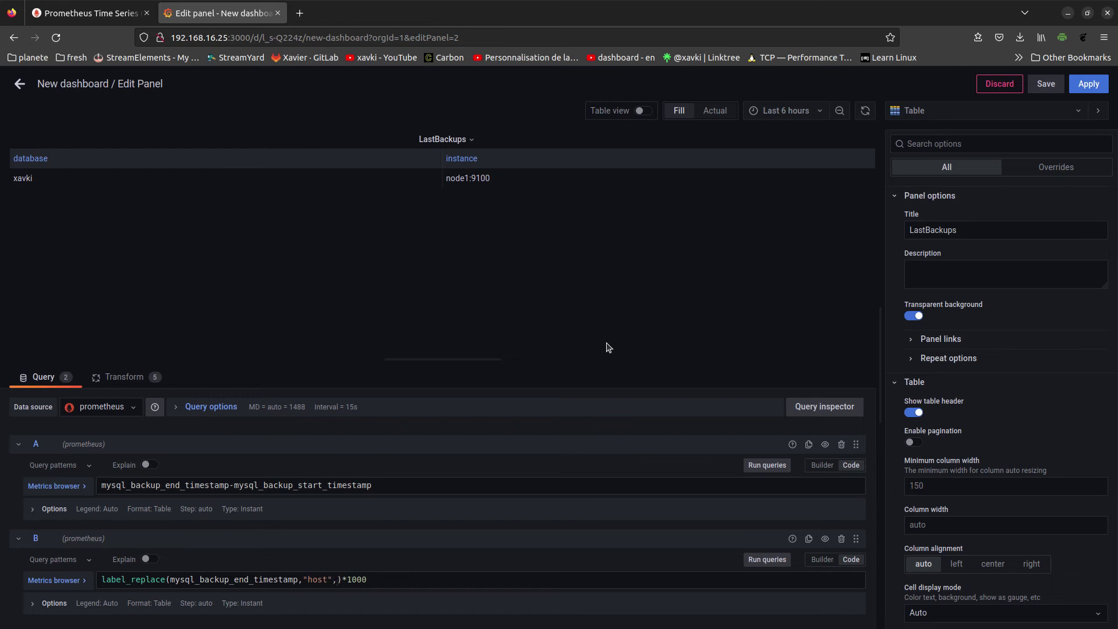
type("$1,")
type("instance")
type(",")
key("alt+Tab")
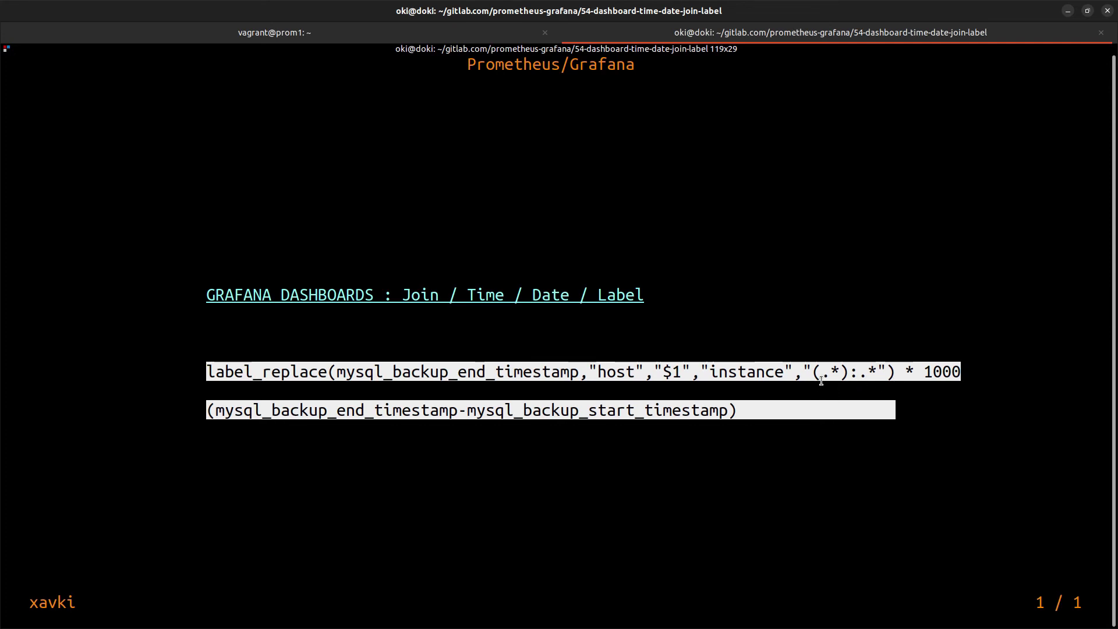
Step: Select the regex portion of the reference label_replace query in the terminal
mouse_move(806, 372)
left_mouse_down()
mouse_move(899, 366)
mouse_move(840, 373)
left_mouse_up()
key("alt+Tab")
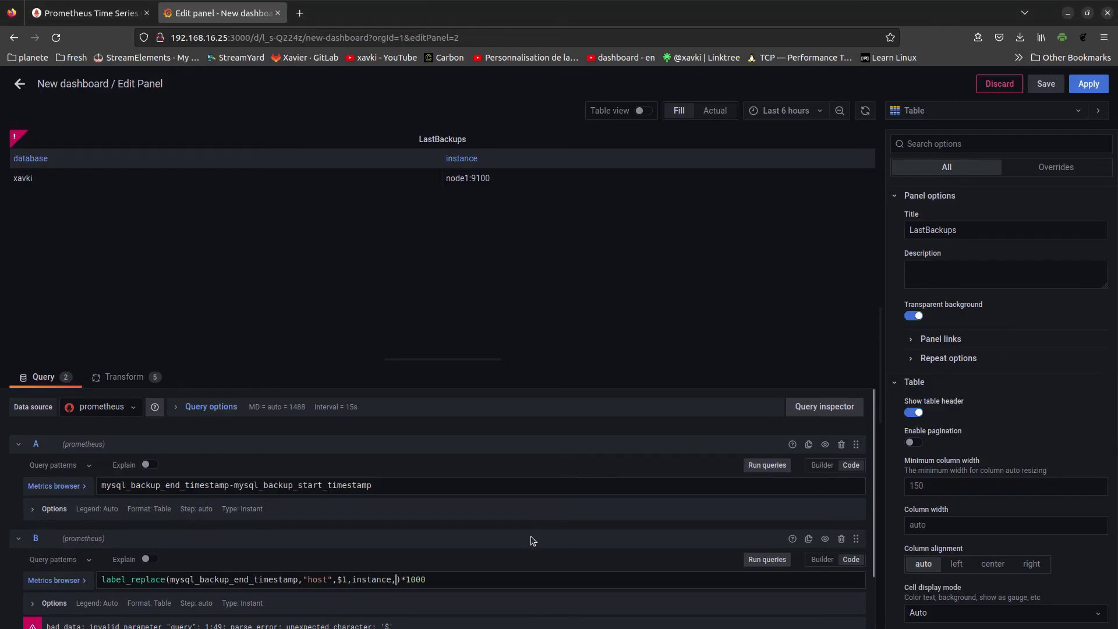
Step: Add the "(.*):.*" regex argument and put quotes around $1 in query B's label_replace
type("\"")
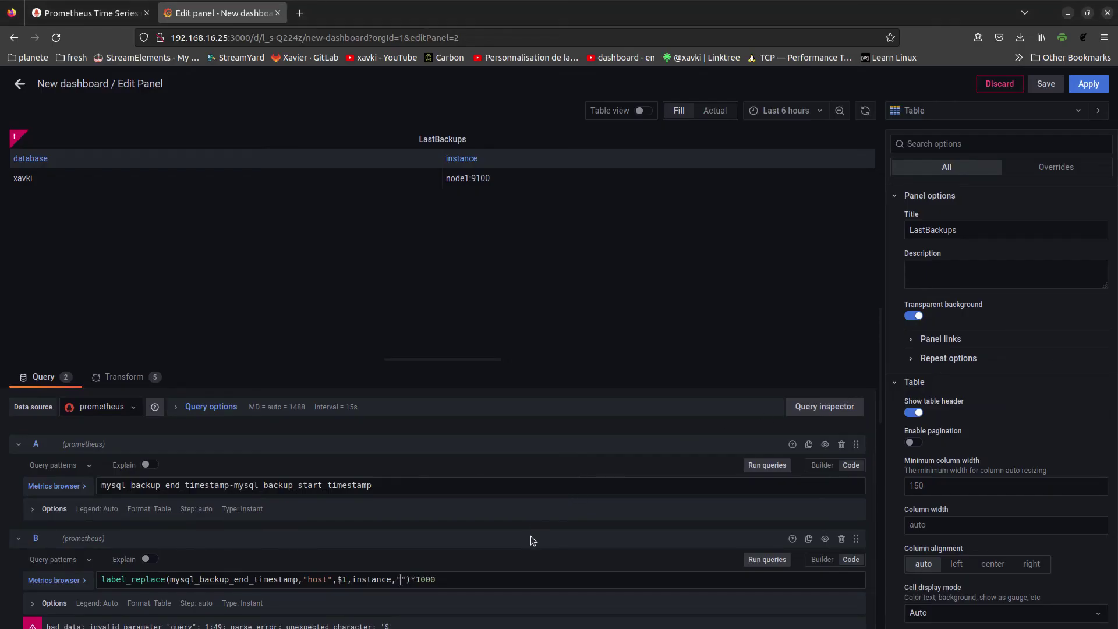
type("()")
type(".")
type("*")
type(":.*")
key("shift+Left")
key("shift+Left")
type("\",\"")
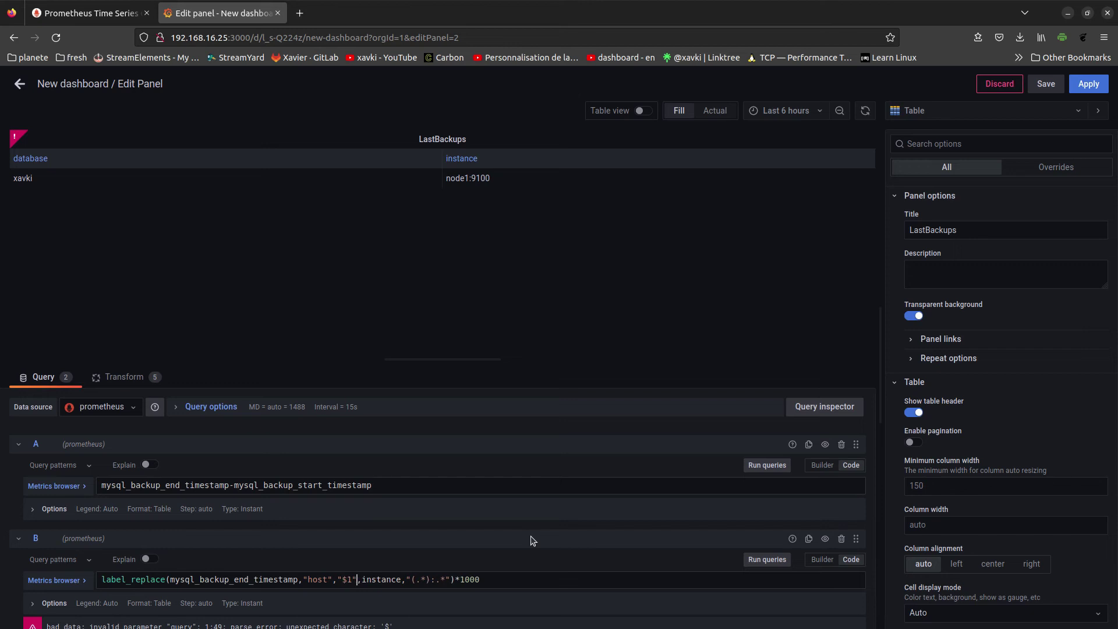
scroll(546, 528, "down", 2)
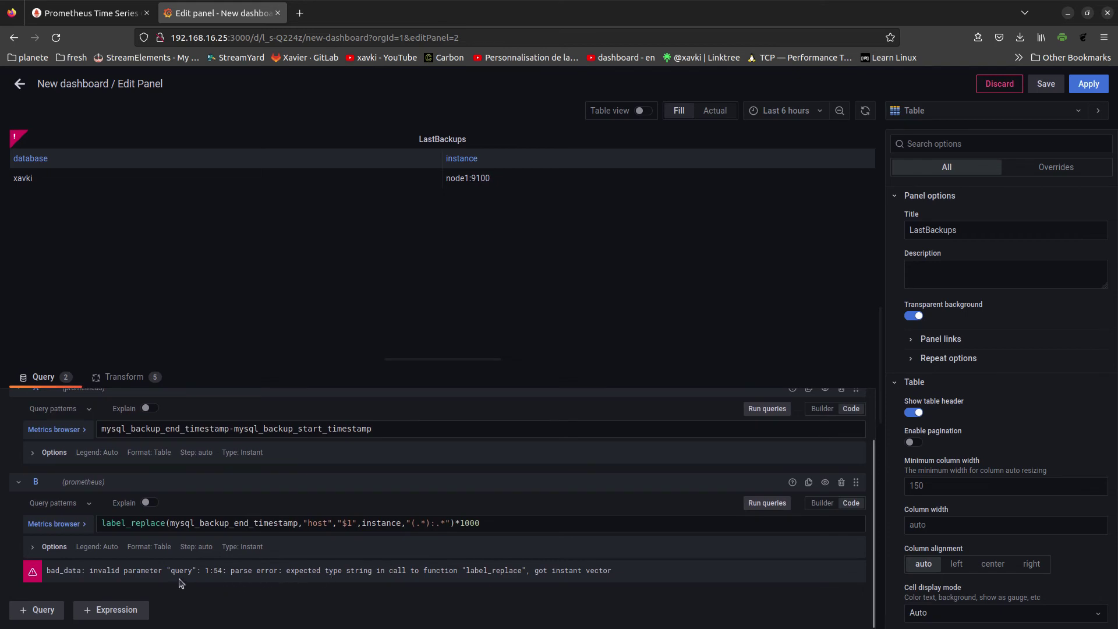
Step: Compare query B's label_replace with the reference line on the slide
key("alt+Tab")
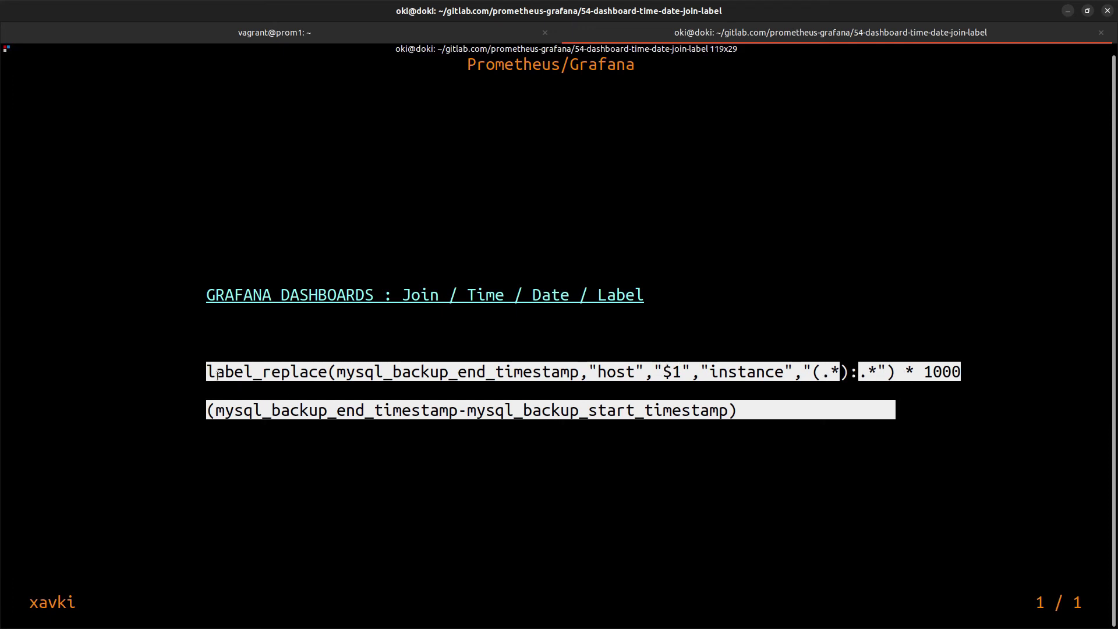
left_click_drag(210, 371, 959, 371)
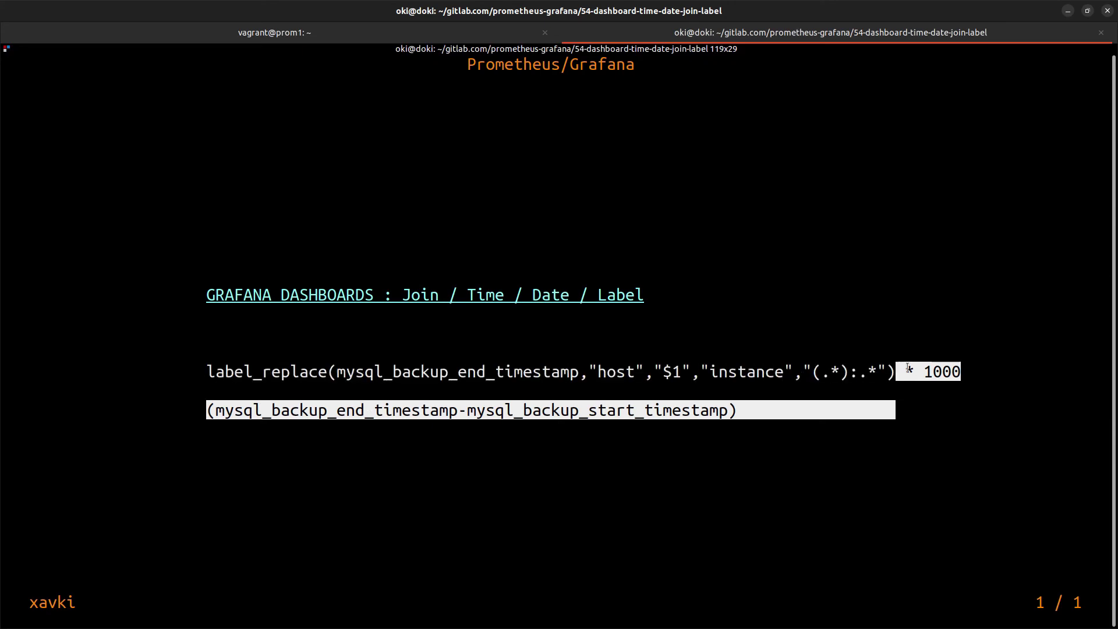
key("q")
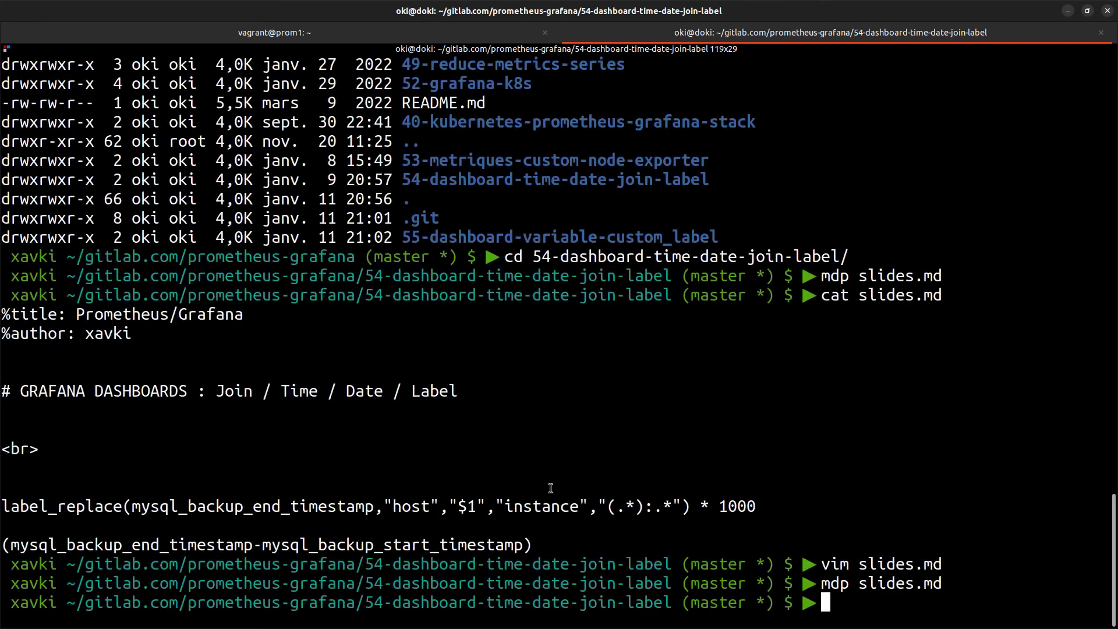
key("alt+Tab")
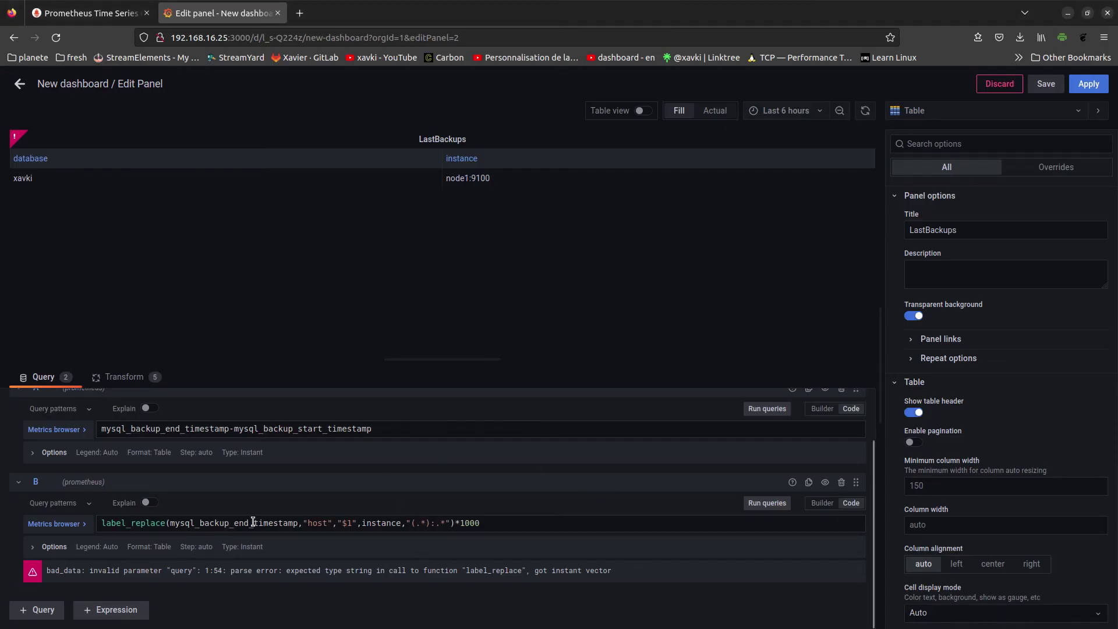
double_click(253, 522)
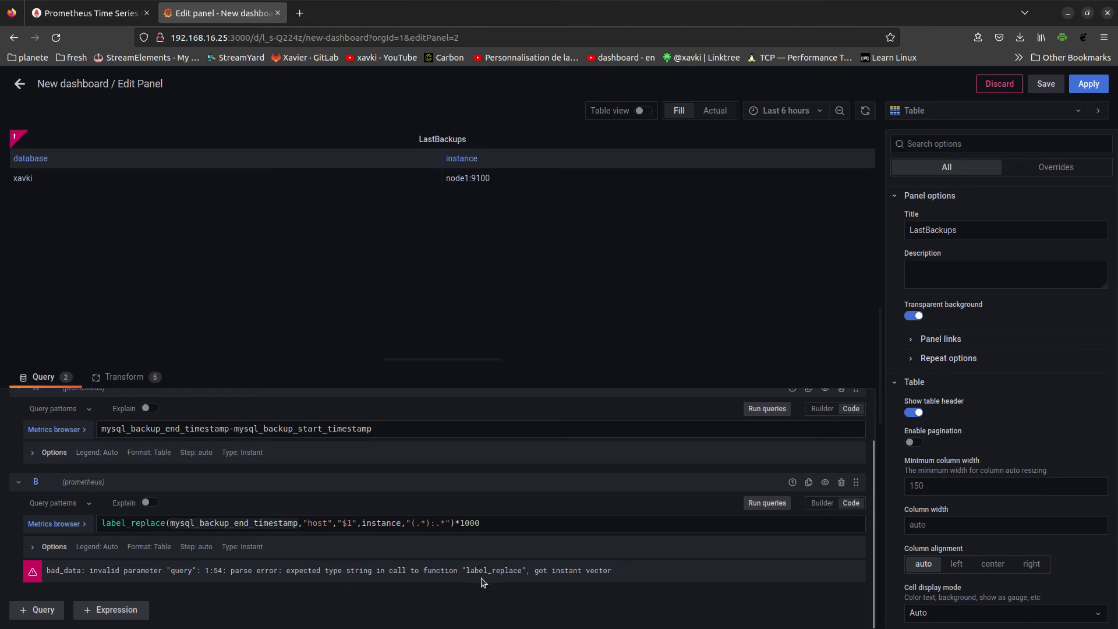
left_click(453, 526)
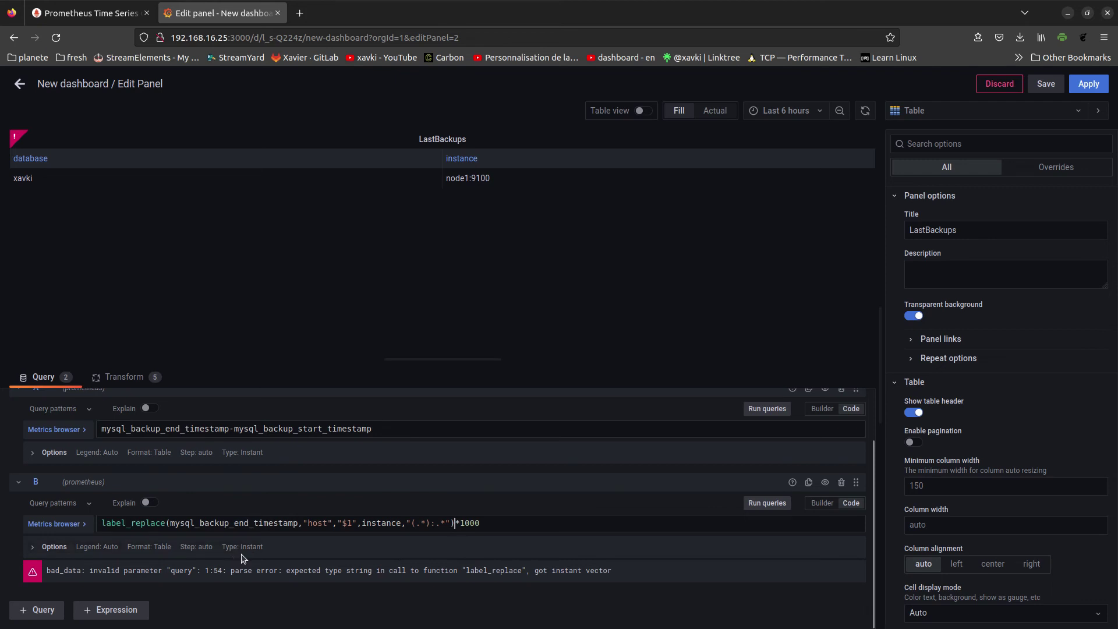
double_click(155, 523)
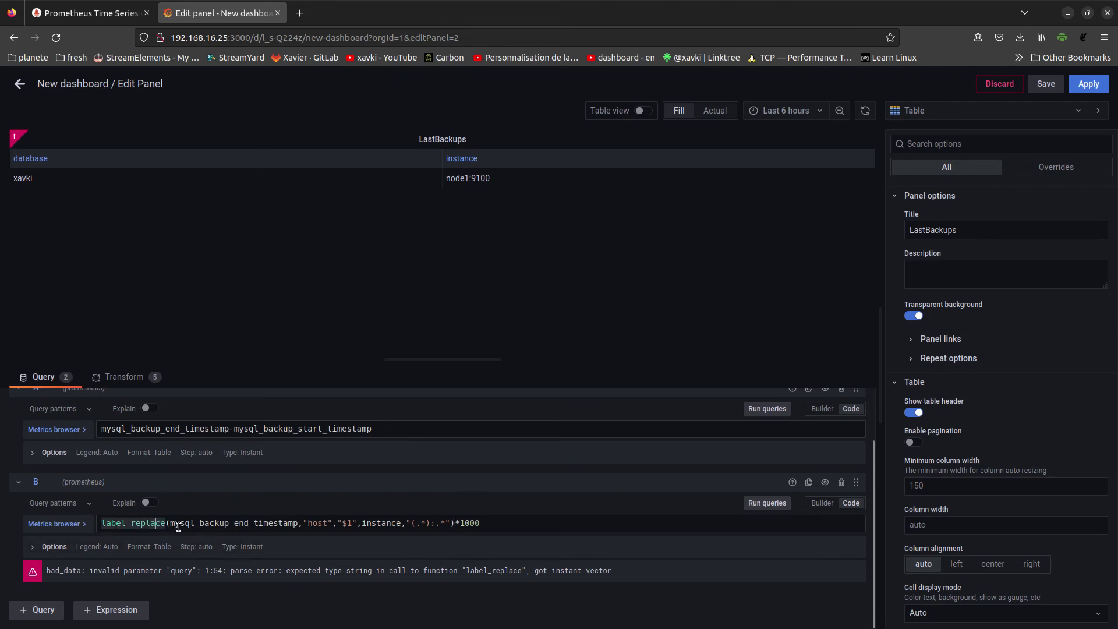
Step: Print the raw slides.md with cat in the terminal to recheck the query
key("alt+Tab")
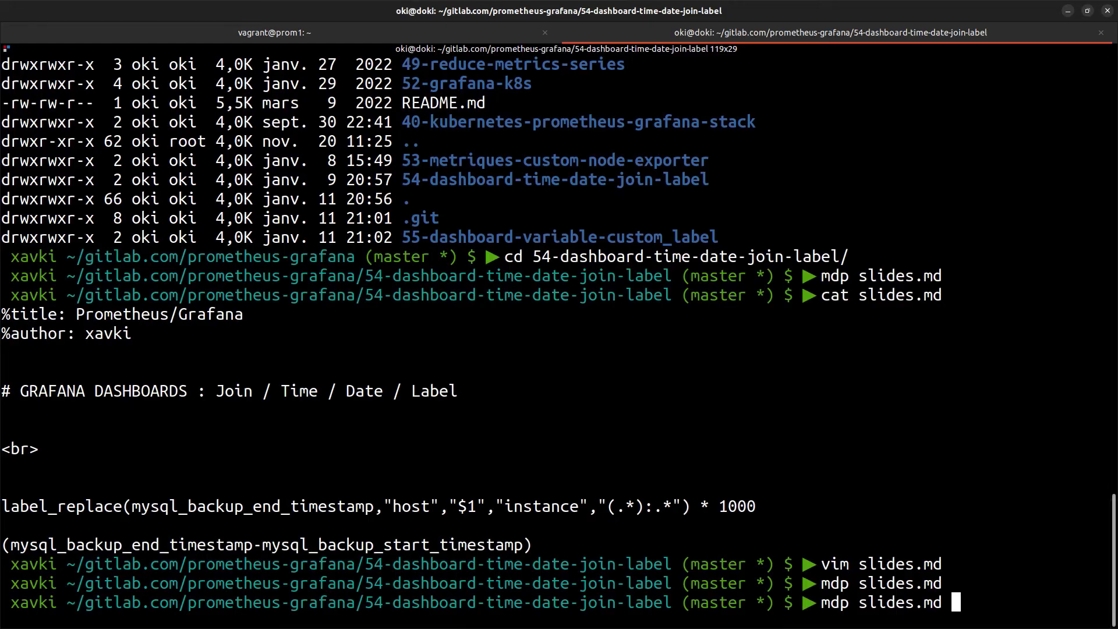
key("Home")
key("Delete")
key("Delete")
key("Delete")
type("cat")
key("Return")
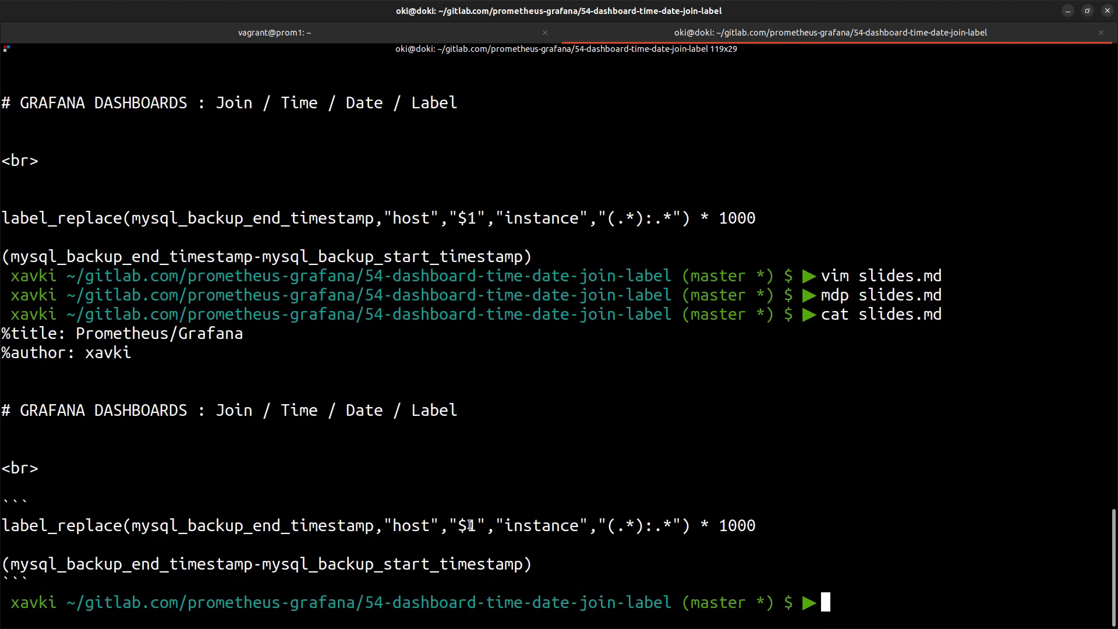
key("alt+Tab")
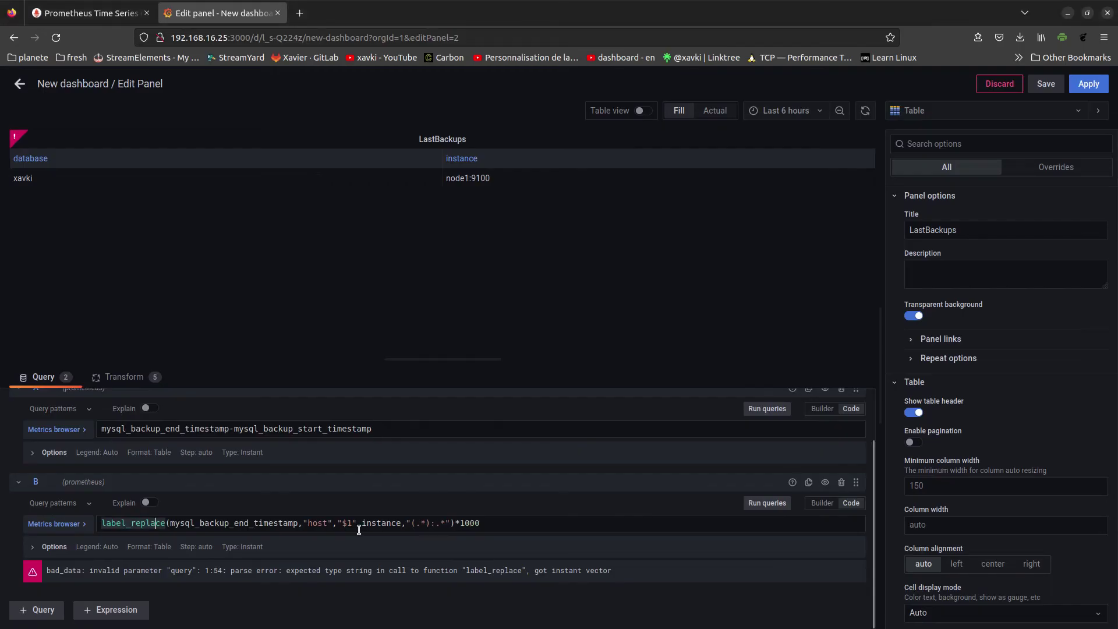
key("alt+Tab")
key("alt+Tab")
Step: Wrap instance in double quotes so query B runs cleanly and shows duration 00:00:20
left_click(364, 523)
type("\",")
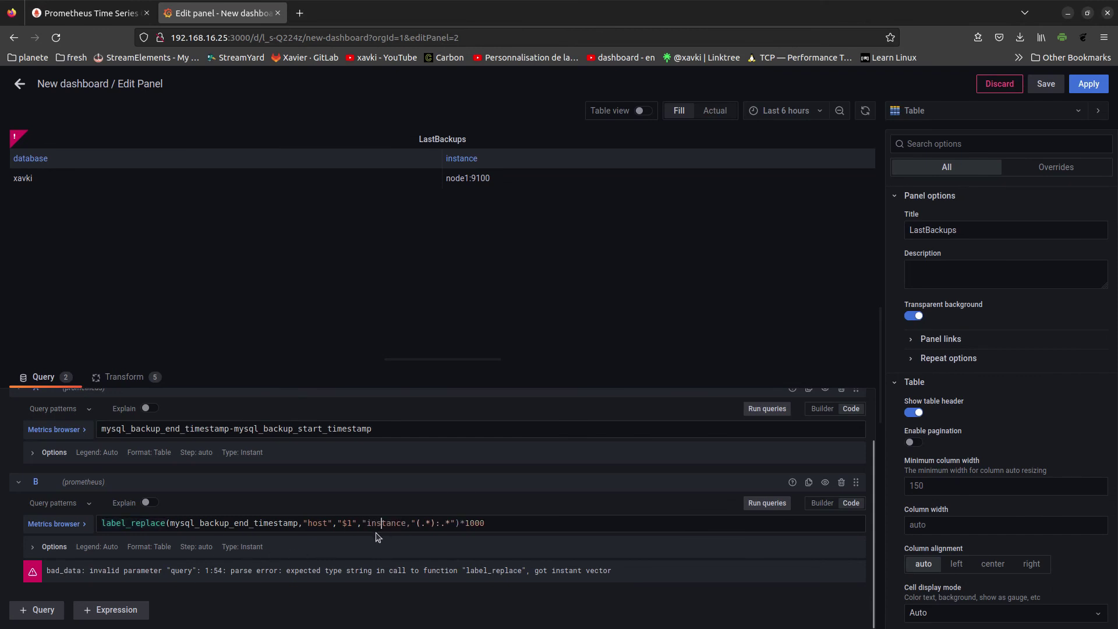
type("\"")
left_click(466, 616)
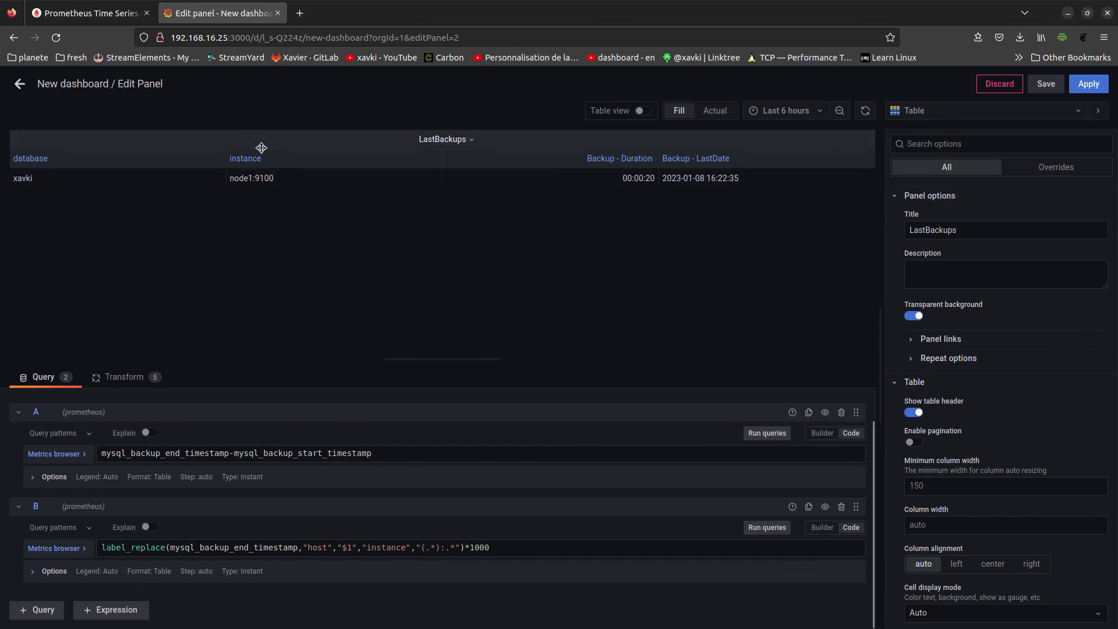
mouse_move(365, 178)
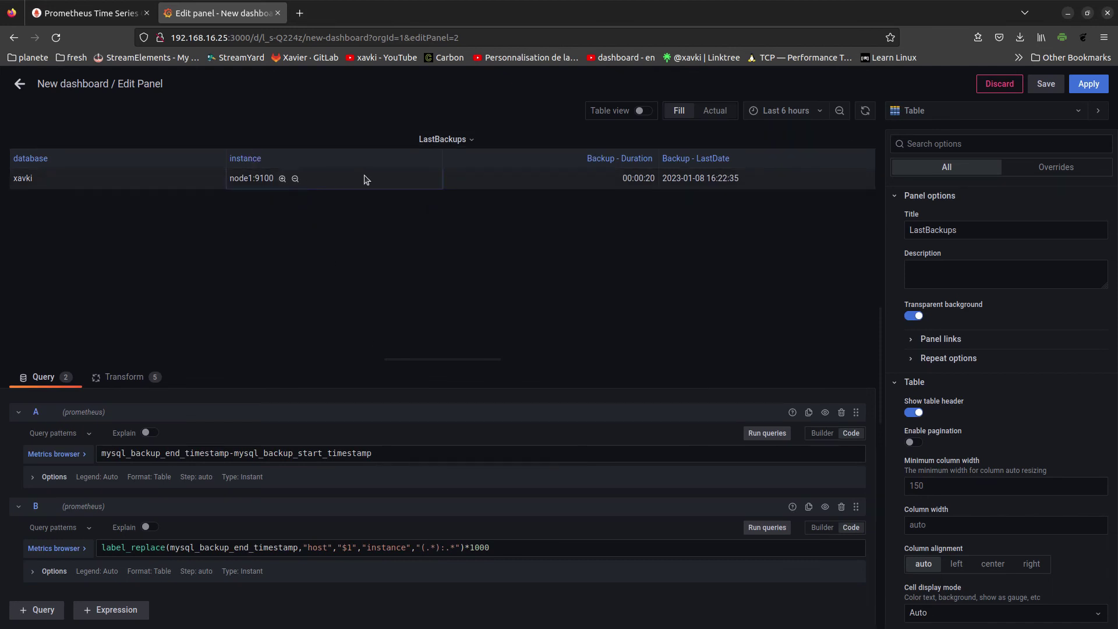
Step: Make Filter by name keep host instead of instance, and move query B above query A
left_click(120, 378)
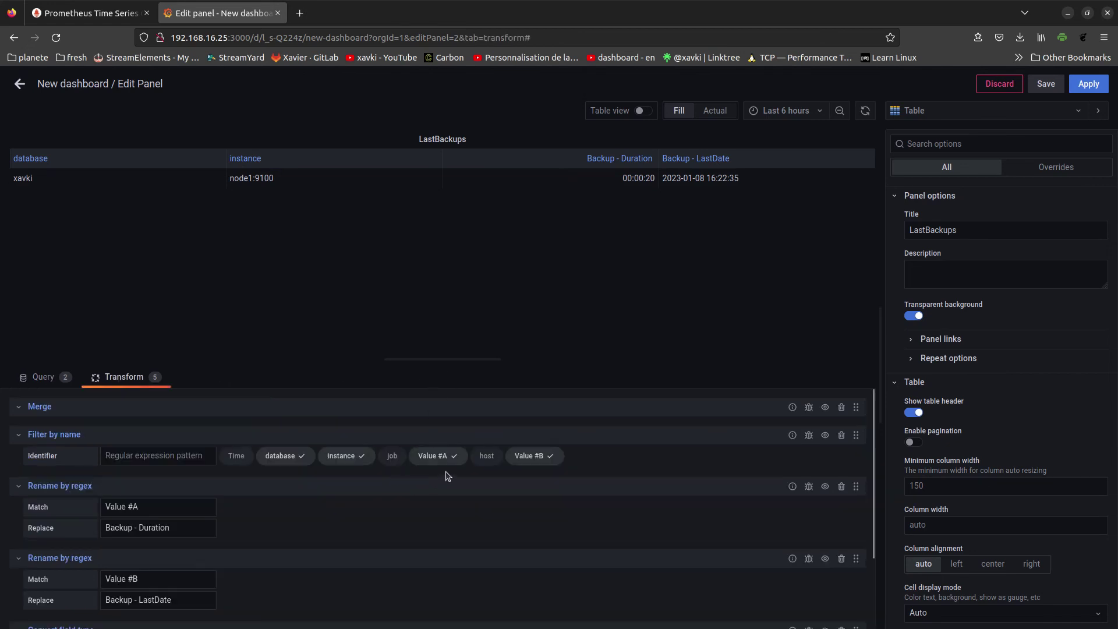
left_click(360, 458)
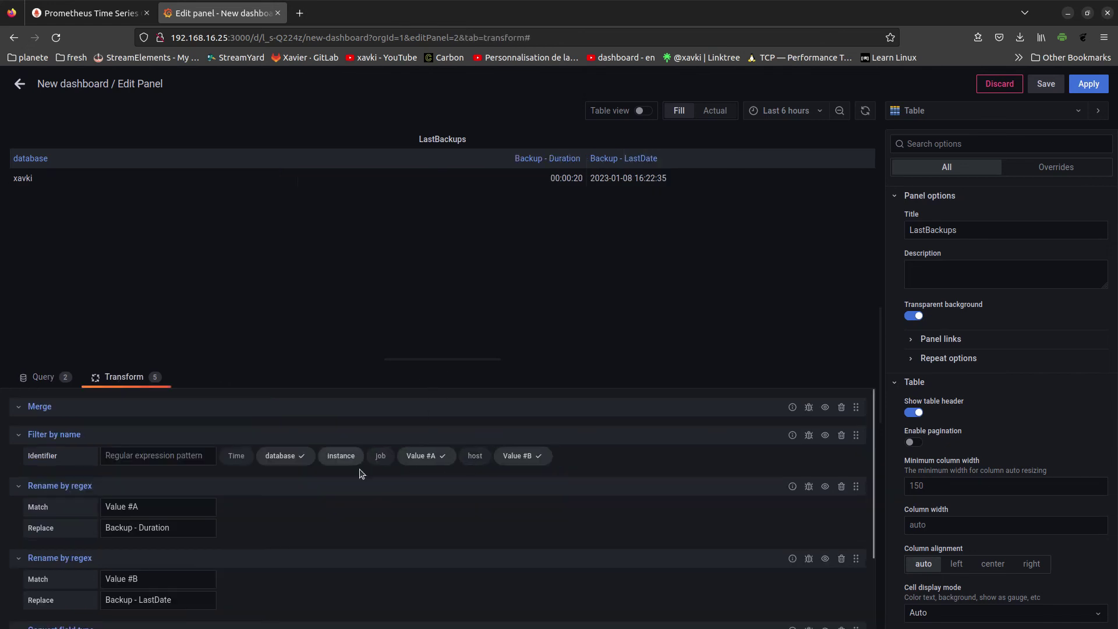
left_click(476, 457)
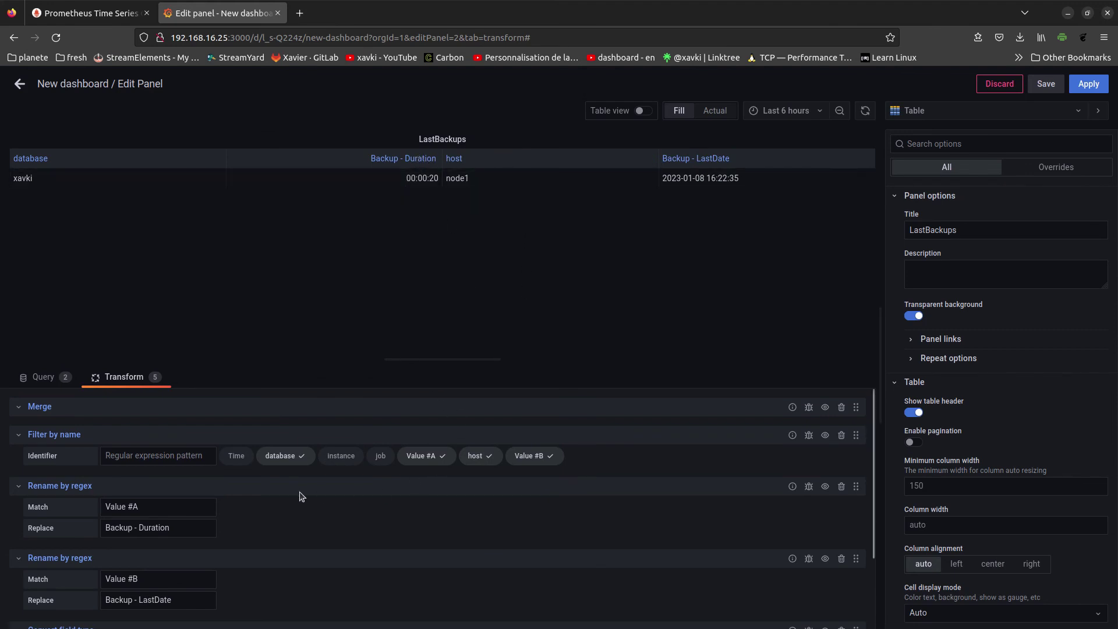
left_click(50, 380)
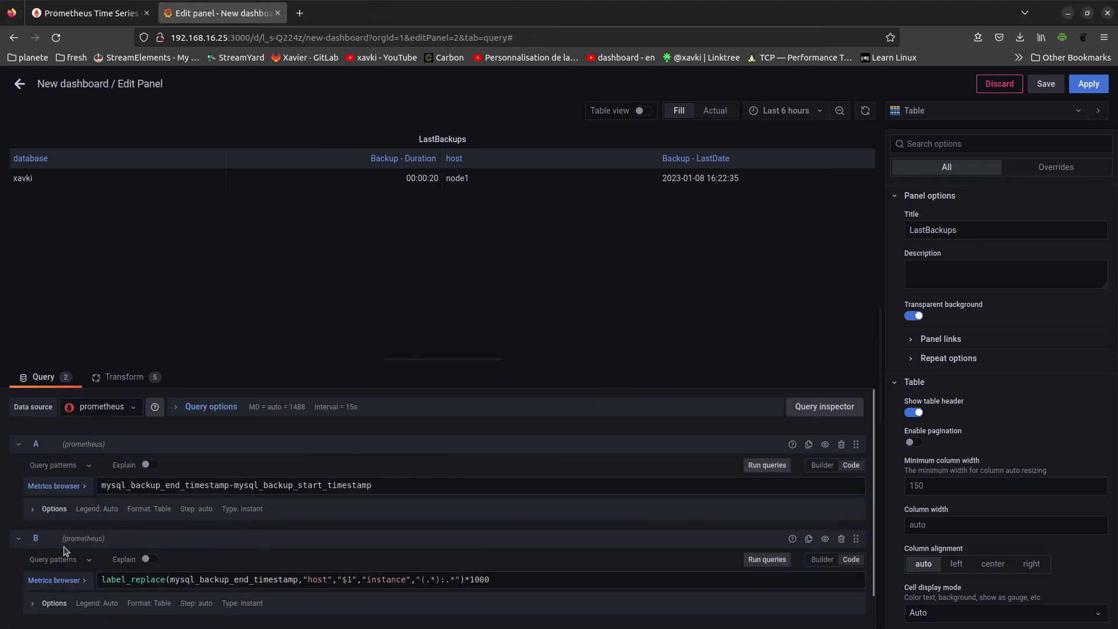
left_click_drag(857, 539, 860, 448)
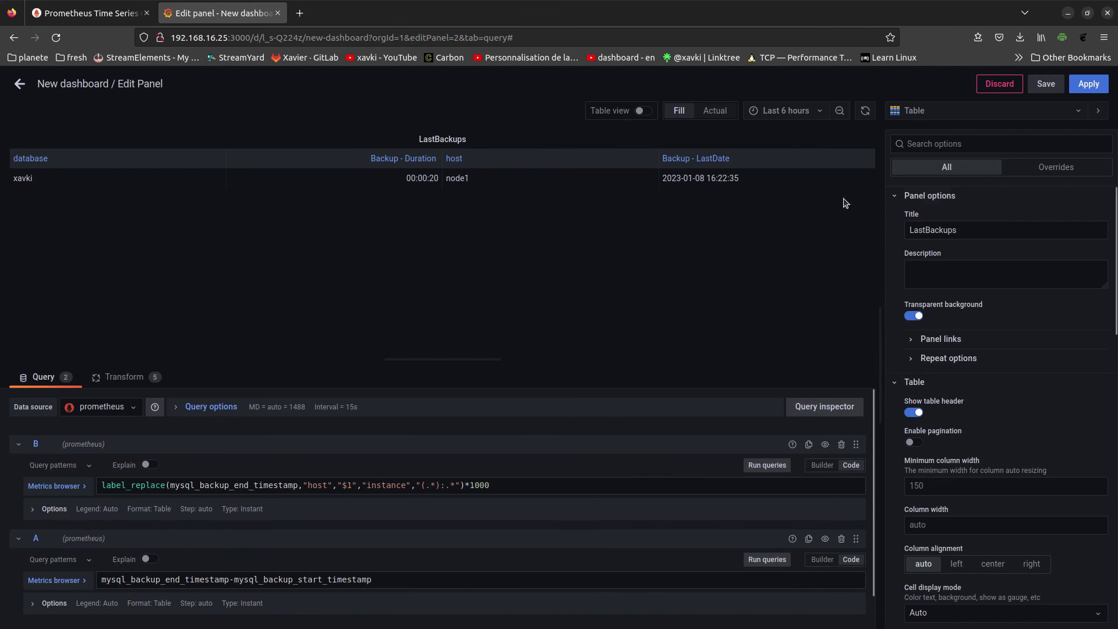
Step: Collapse the four transformation sections and turn on Table view to preview the raw data
left_click(116, 378)
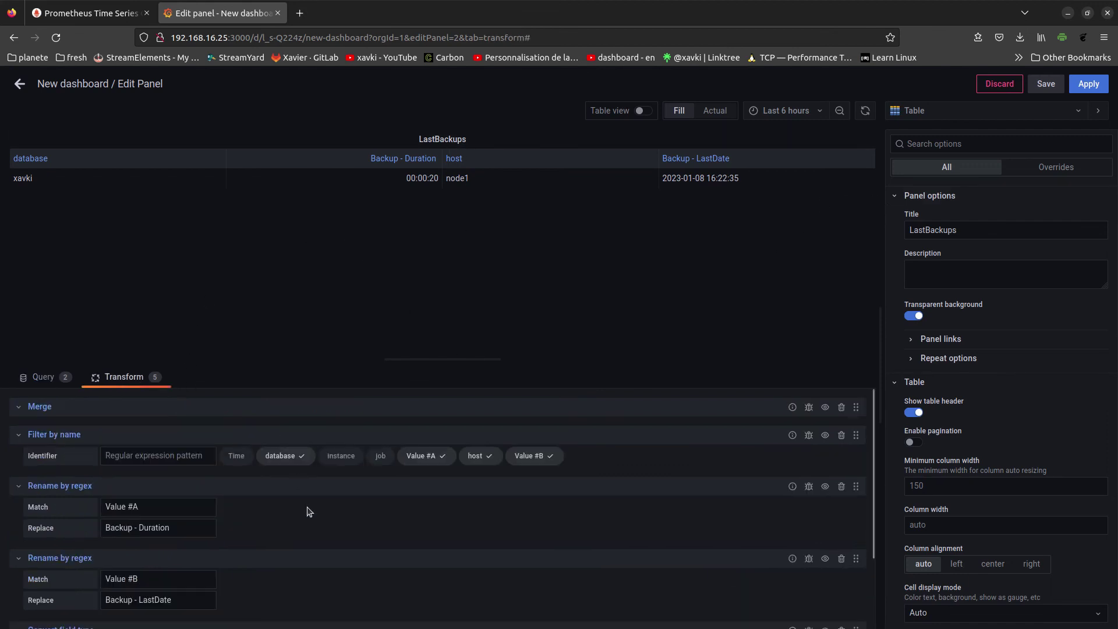
left_click(19, 436)
left_click(19, 462)
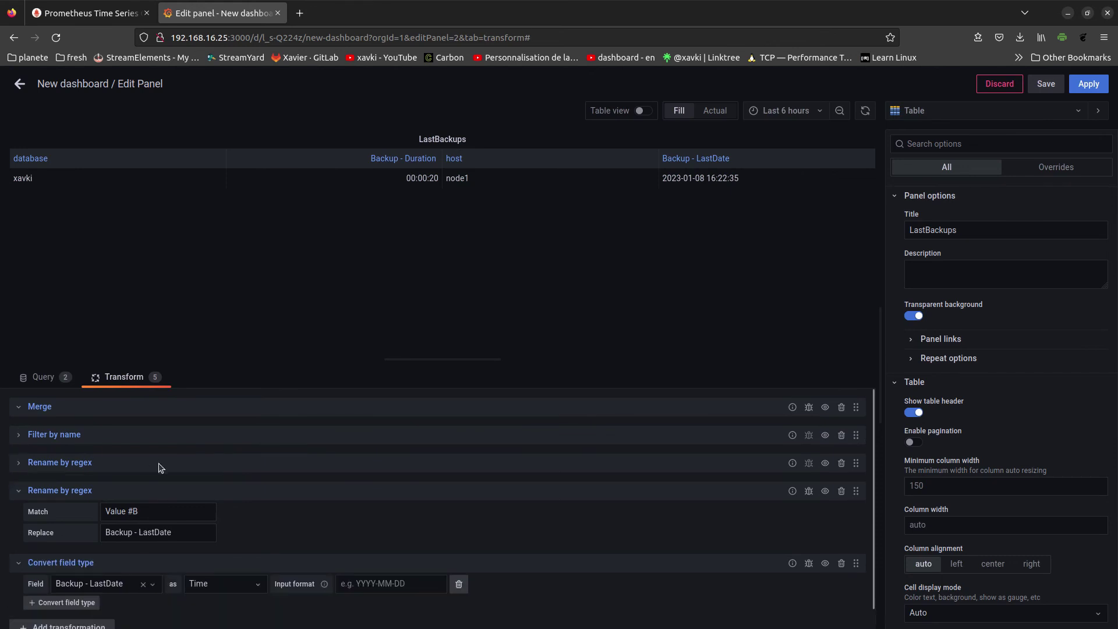
left_click(19, 491)
left_click(19, 520)
mouse_move(396, 164)
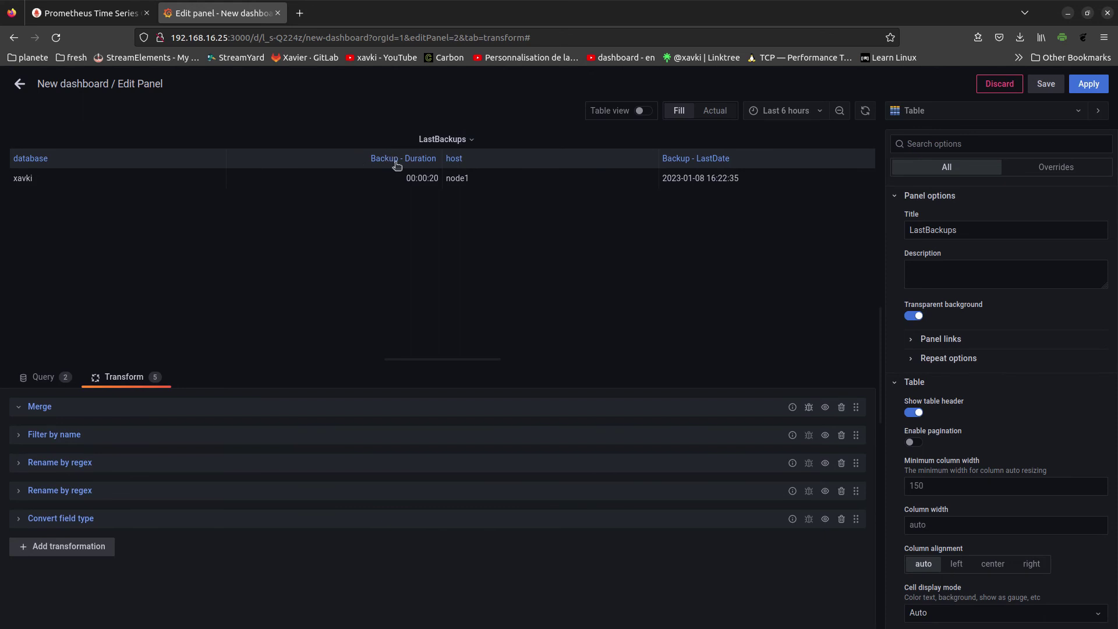
left_click(643, 111)
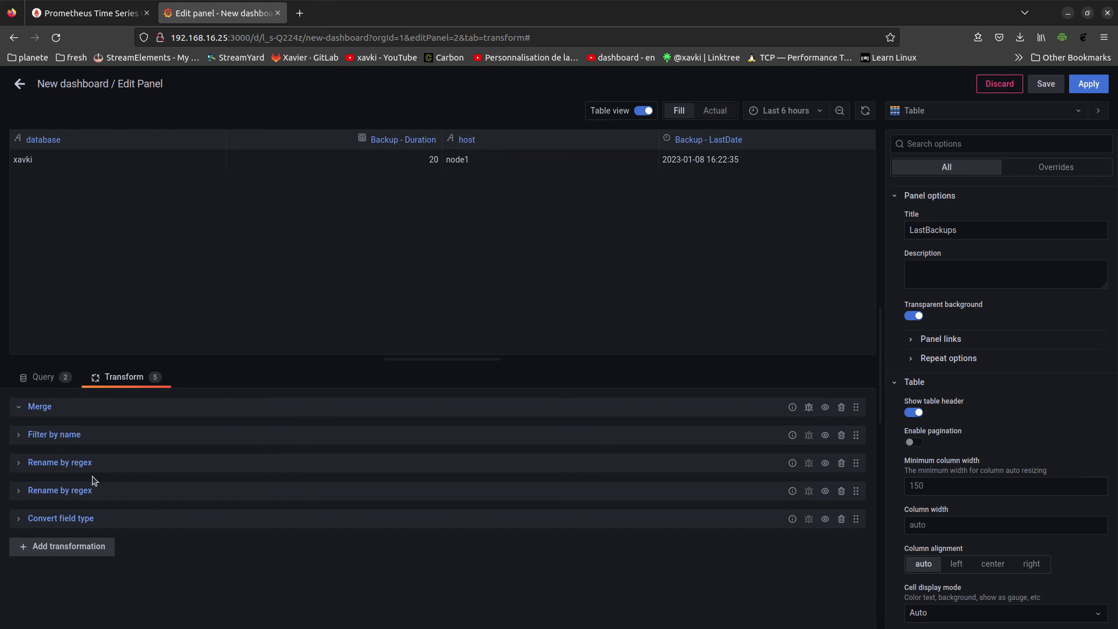
Step: Add an Organize fields transformation, which lists database, Backup - Duration, host and Backup - LastDate
left_click(51, 542)
scroll(332, 563, "down", 2)
scroll(332, 563, "down", 2)
scroll(332, 564, "down", 2)
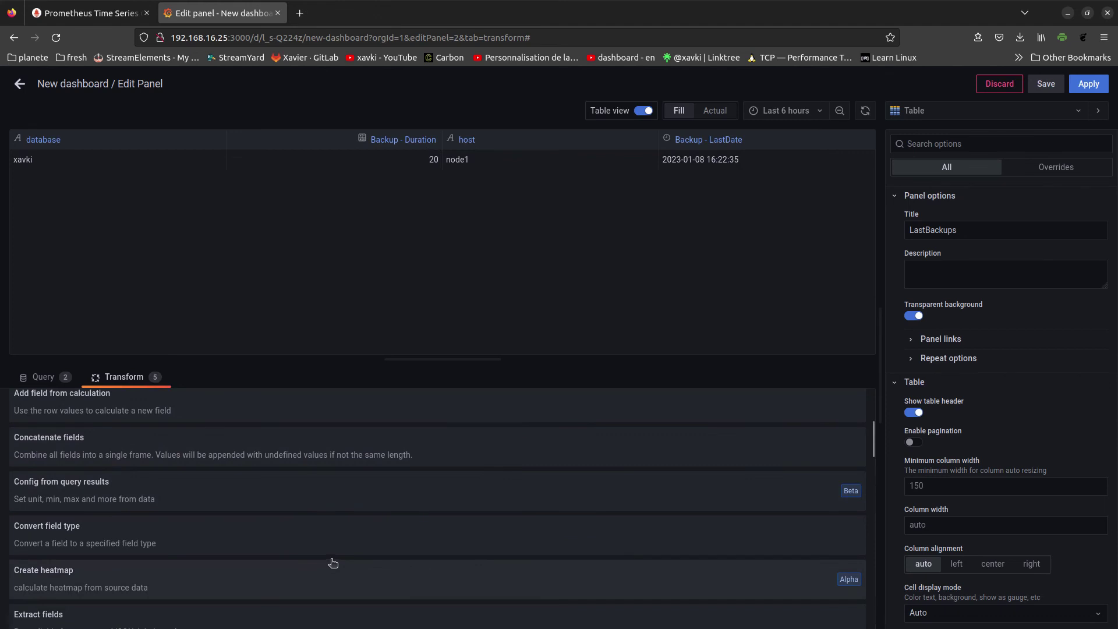
scroll(333, 563, "down", 2)
scroll(332, 562, "down", 2)
scroll(334, 562, "down", 2)
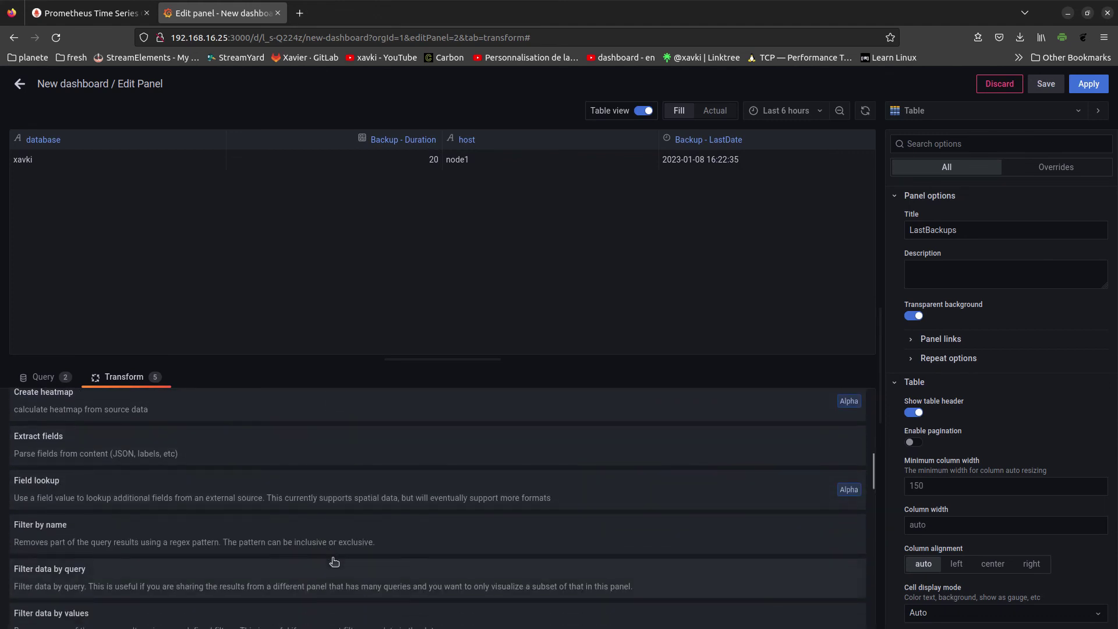
scroll(334, 563, "down", 2)
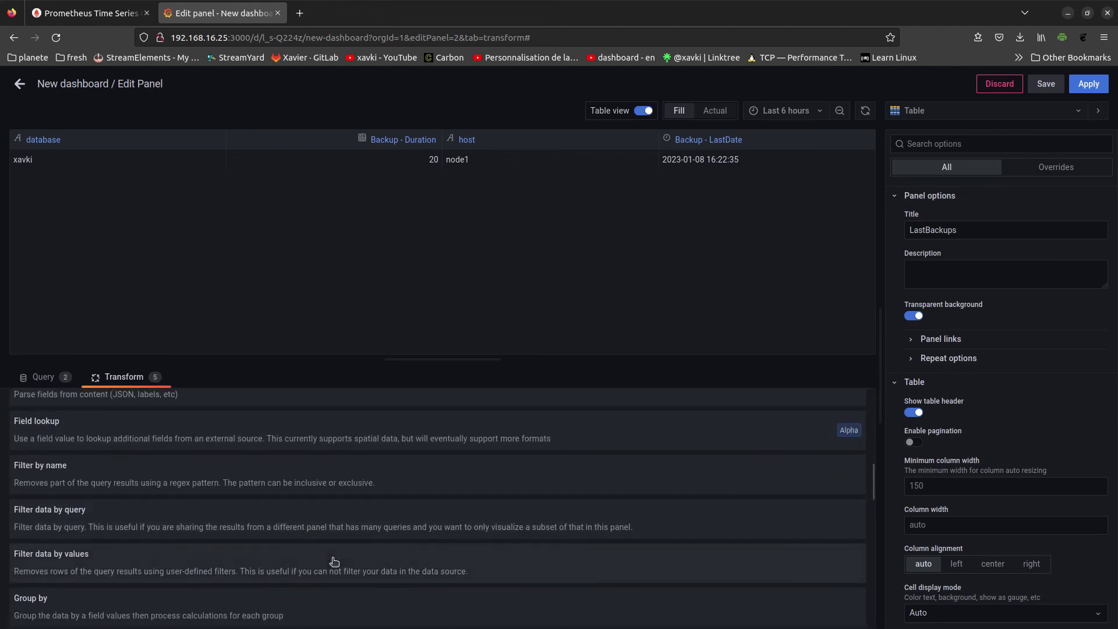
scroll(334, 561, "down", 2)
scroll(335, 563, "down", 2)
scroll(335, 563, "down", 2)
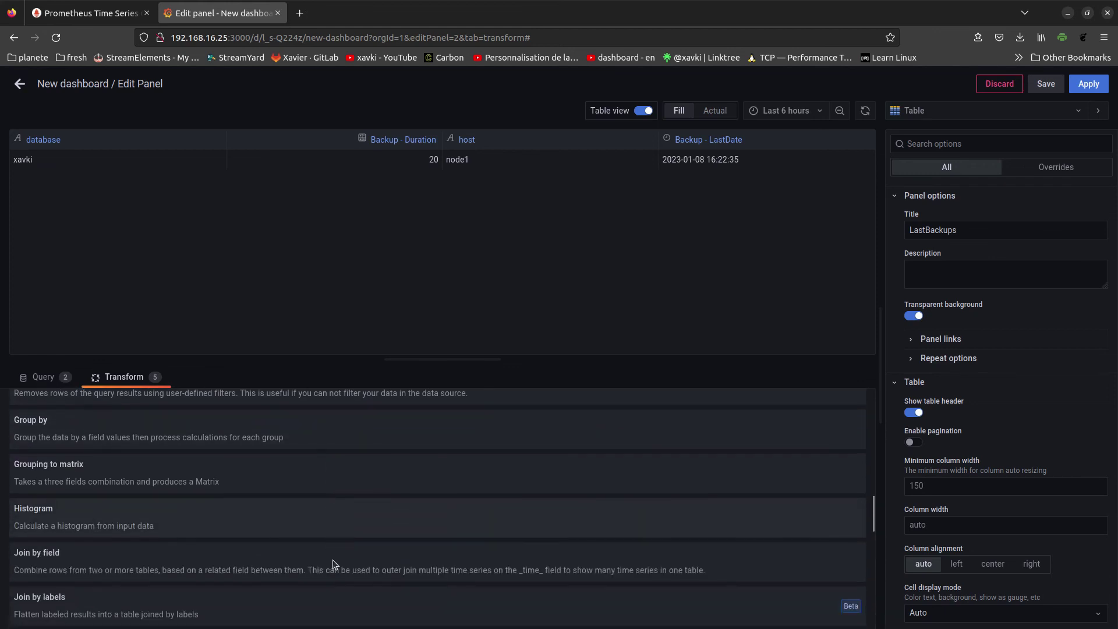
scroll(335, 563, "down", 2)
scroll(336, 564, "down", 2)
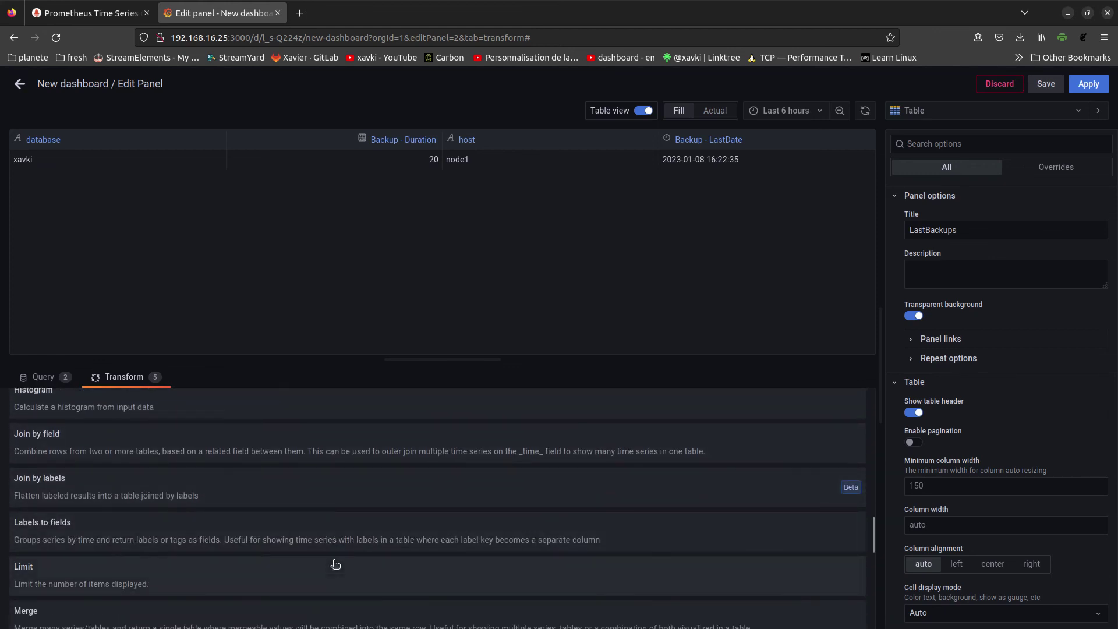
scroll(335, 564, "down", 2)
scroll(335, 564, "down", 2)
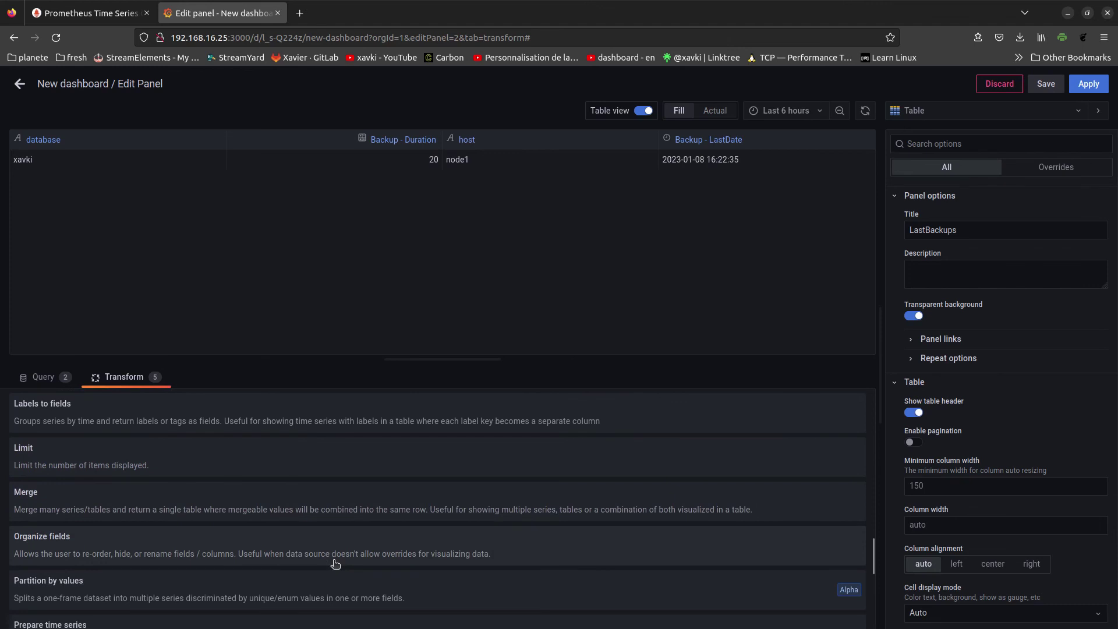
left_click(271, 544)
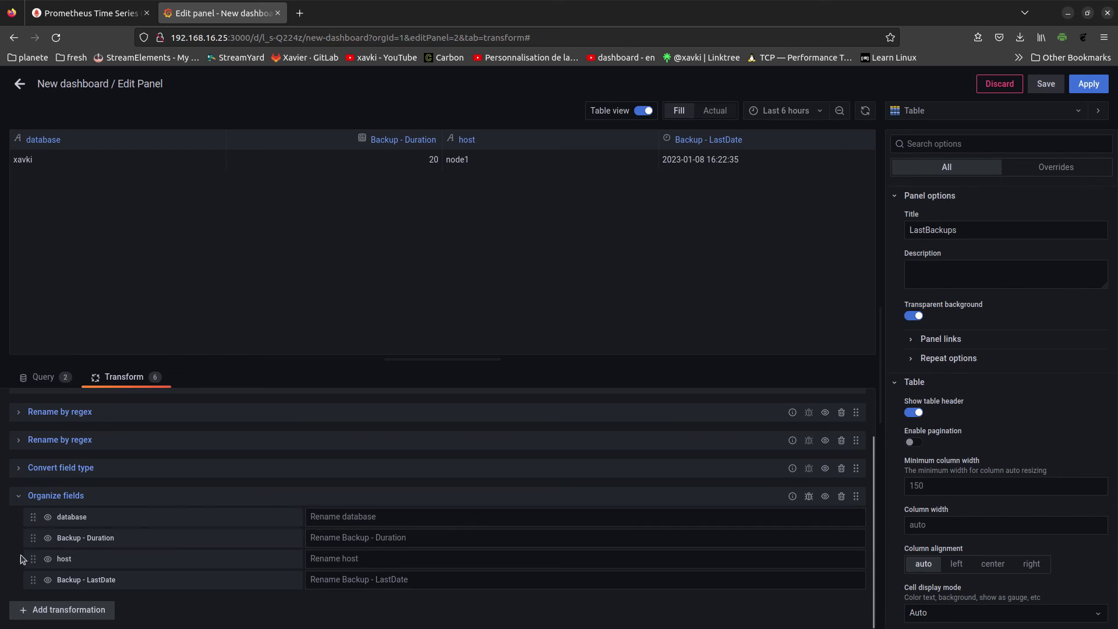
Step: Reorder columns to host, database, Backup - LastDate, Backup - Duration, turn off Table view, and return to the dashboard
left_click_drag(31, 561, 33, 516)
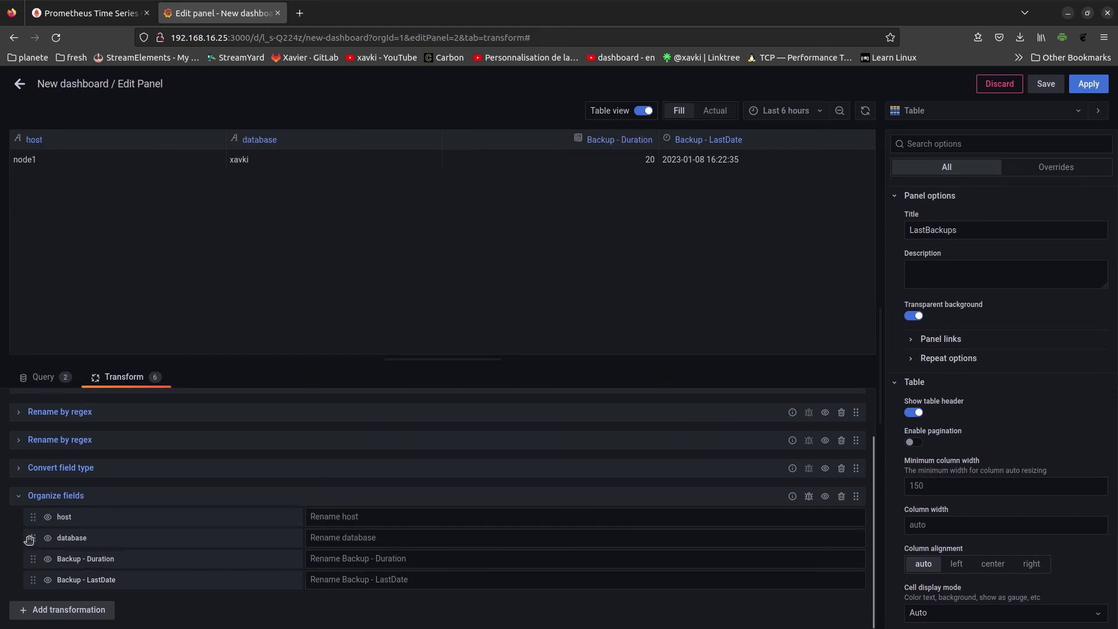
left_click(643, 110)
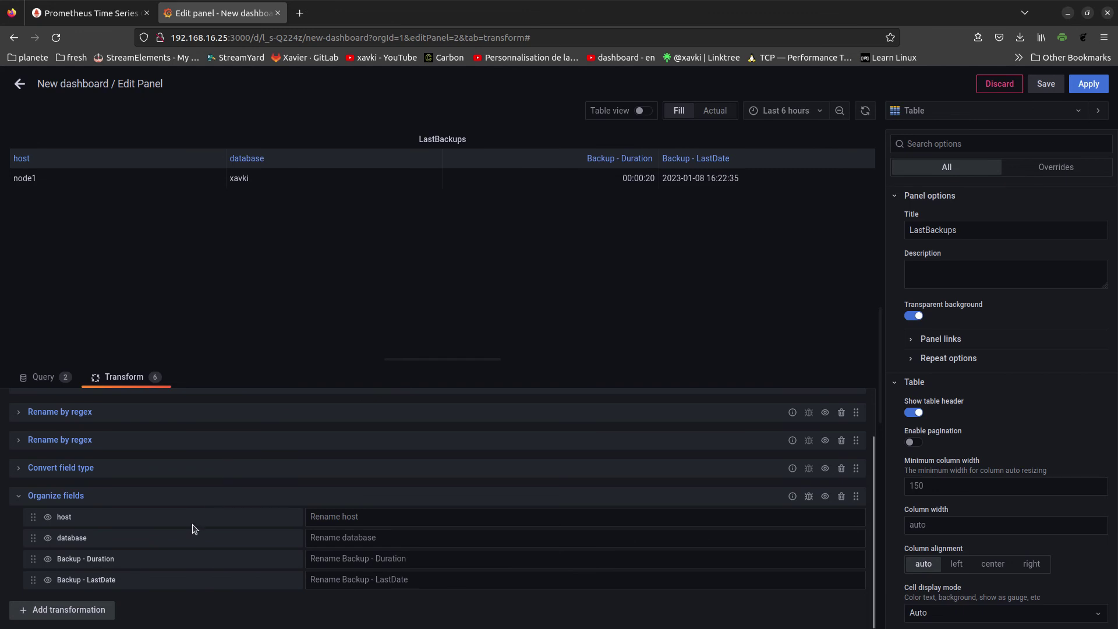
left_click_drag(31, 581, 32, 559)
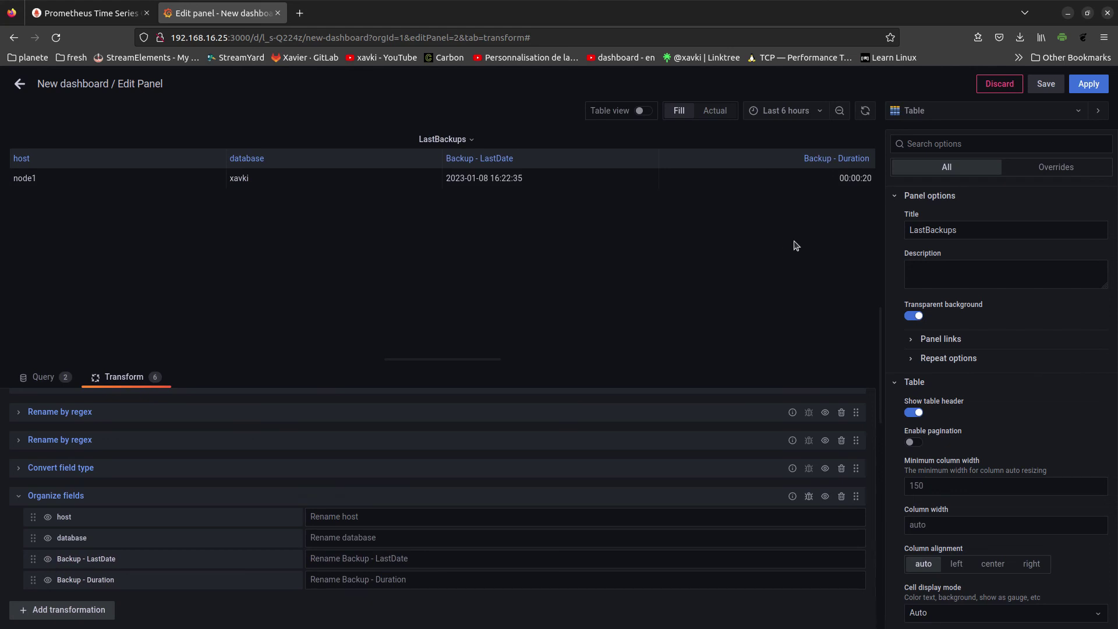
left_click(1088, 85)
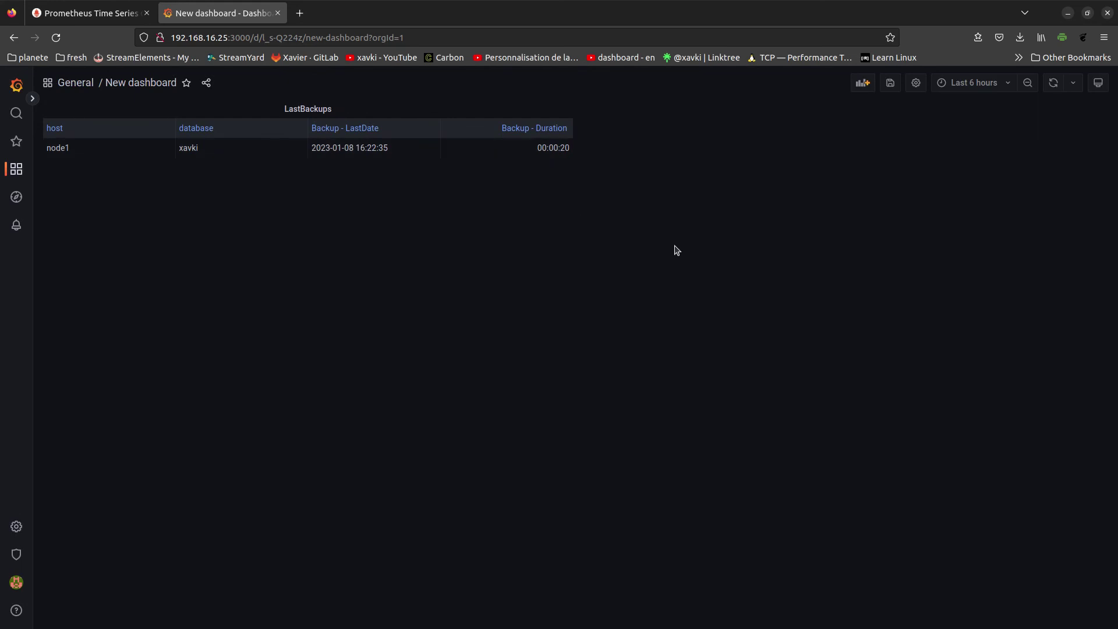
Step: Open the LastBackups panel in edit mode and select query B's expression
left_click(315, 109)
left_click(313, 144)
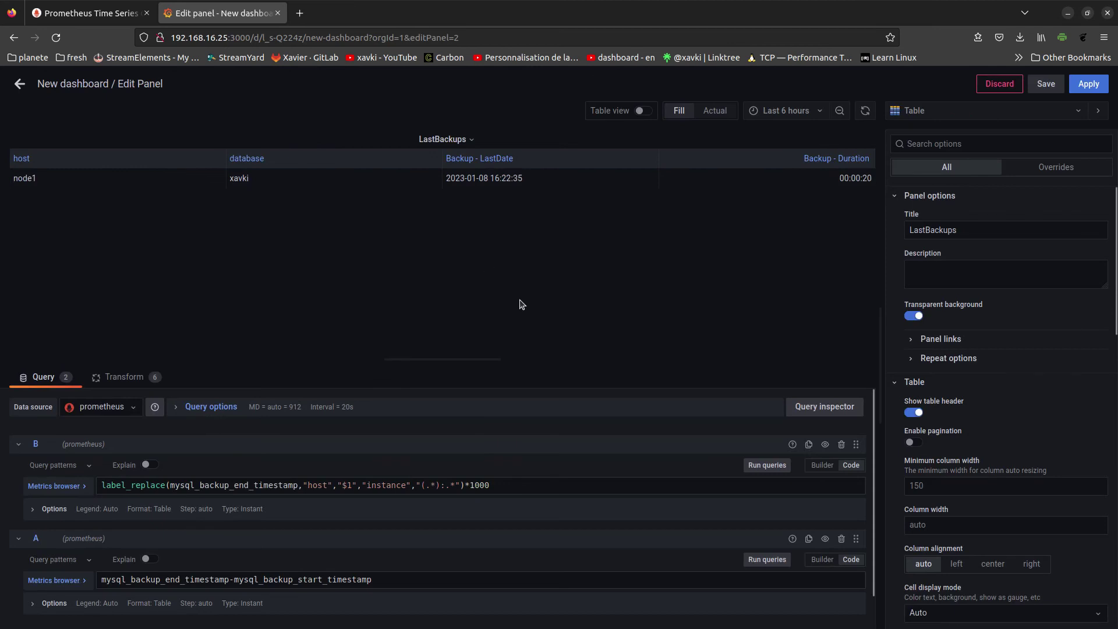
left_click_drag(561, 490, 89, 492)
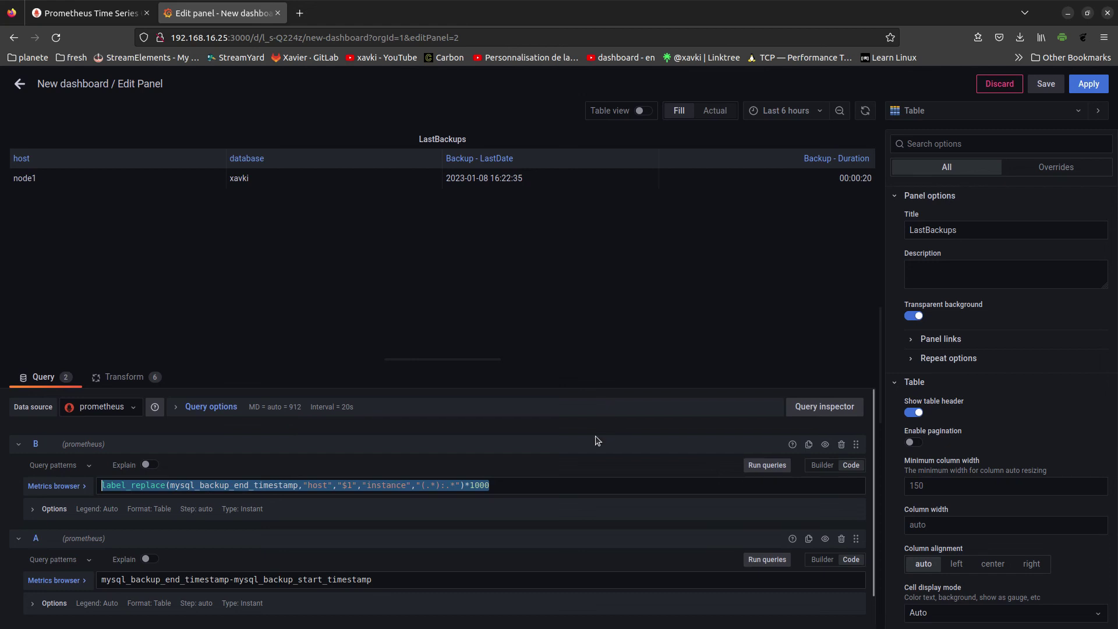
Step: Collapse all five transformations, then go back to the queries view
left_click(122, 377)
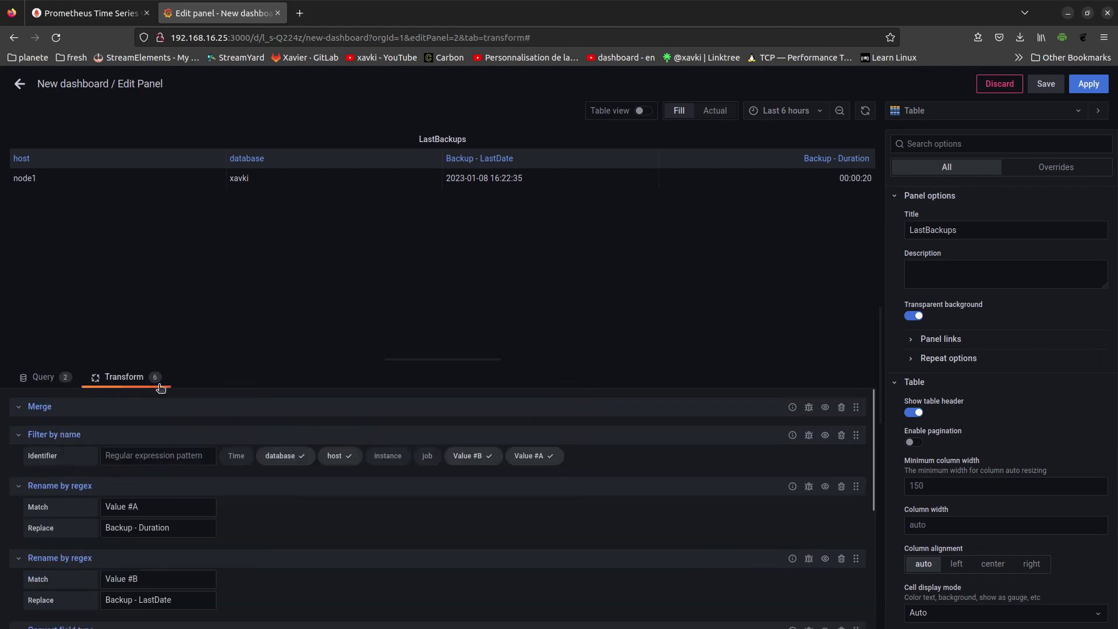
left_click(18, 435)
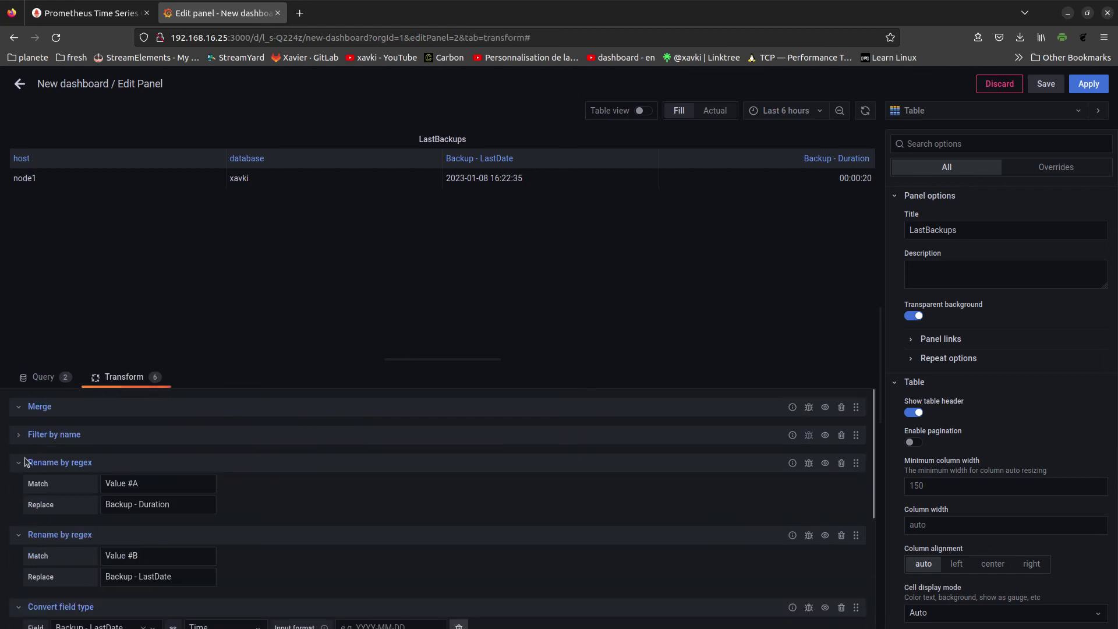
left_click(18, 462)
left_click(18, 491)
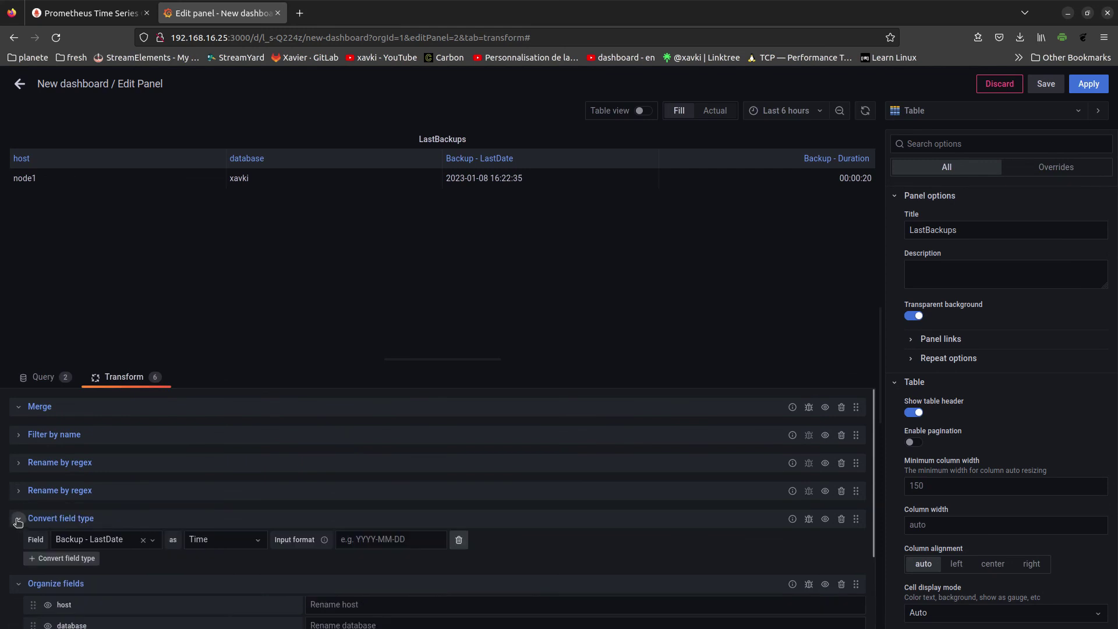
left_click(18, 518)
left_click(21, 546)
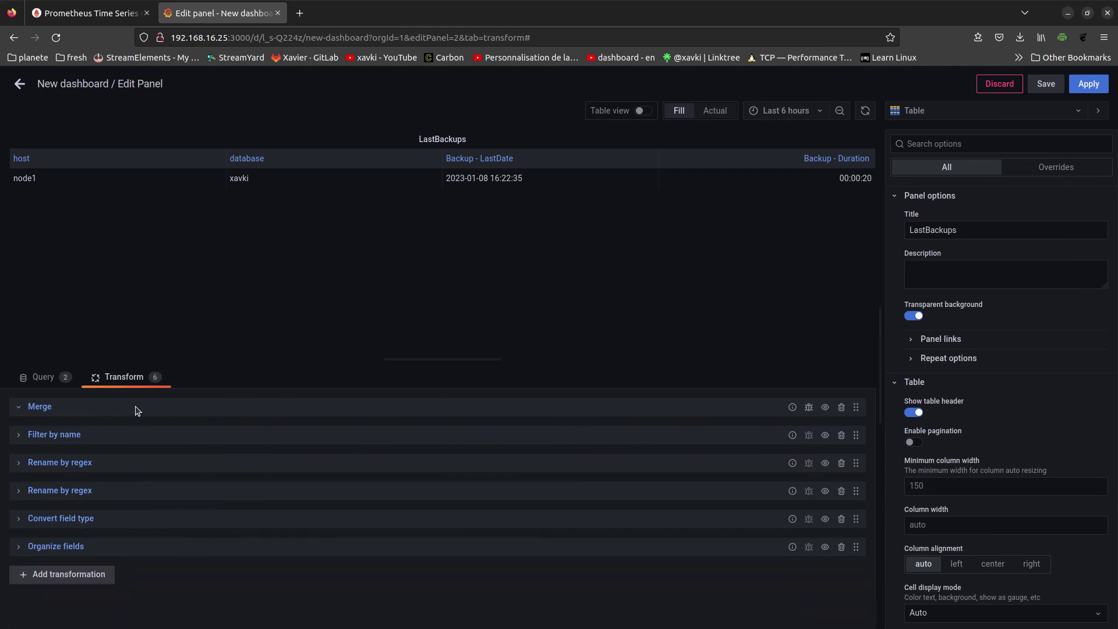
left_click(43, 377)
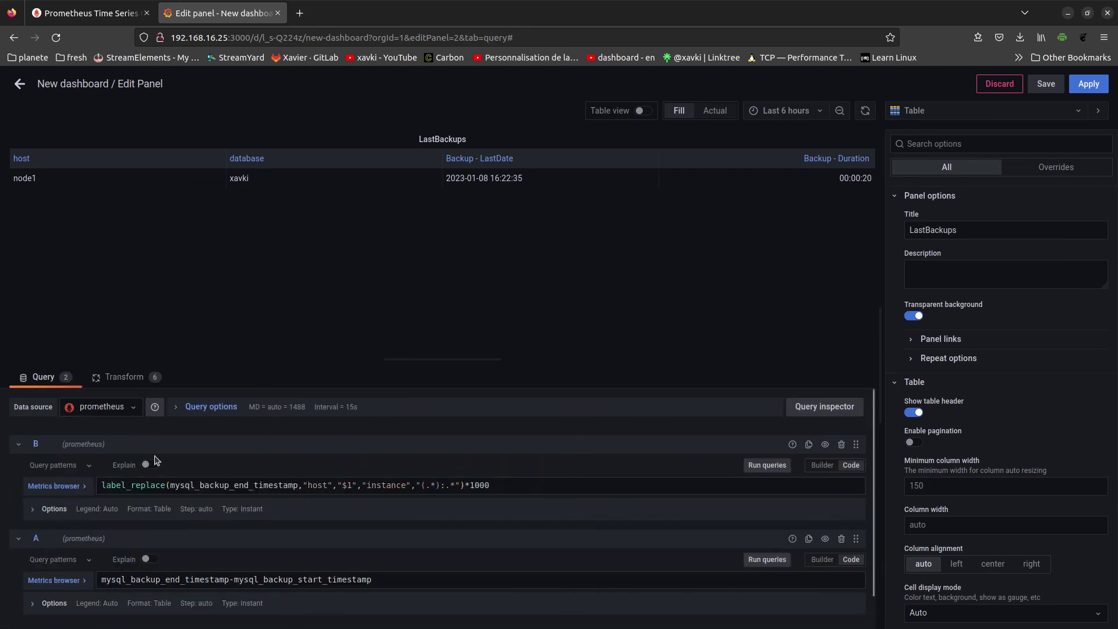
left_click(127, 379)
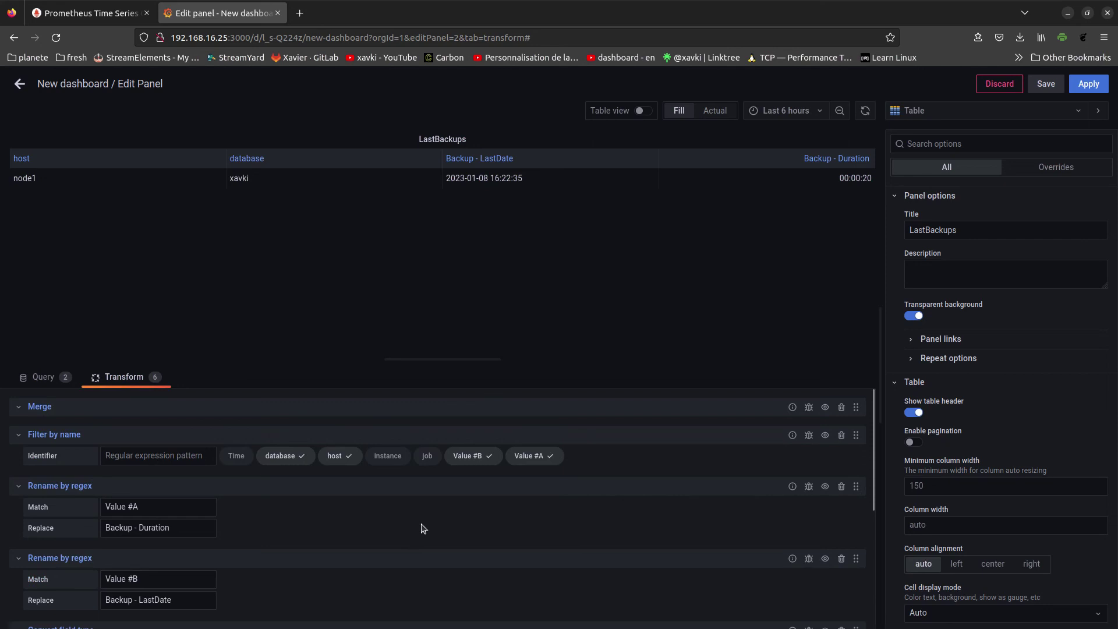
left_click(43, 381)
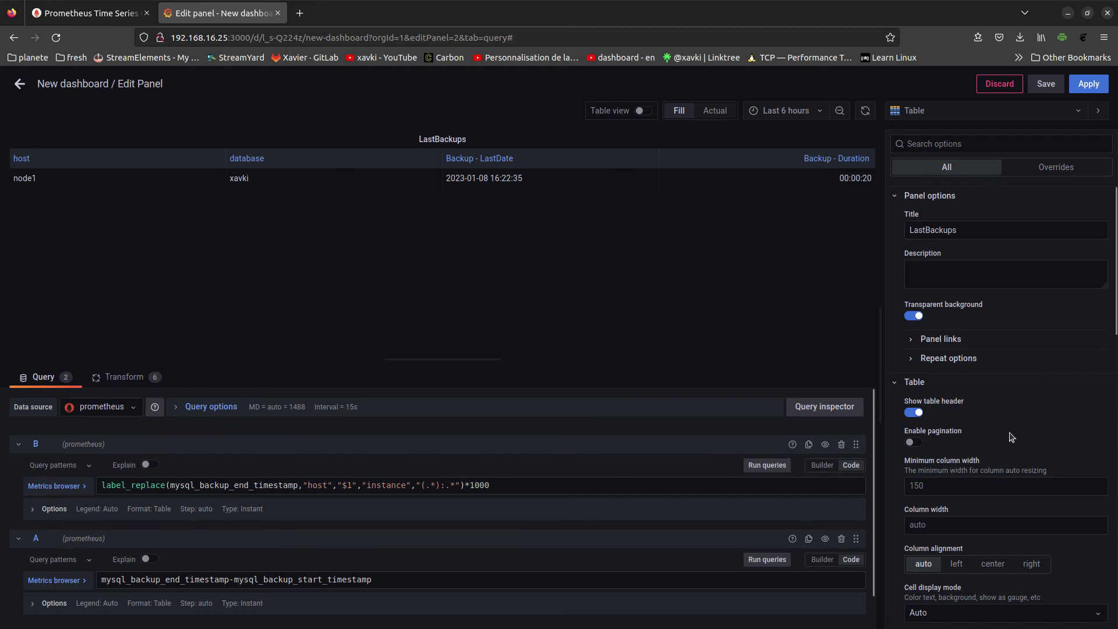
Step: Review the panel options and apply the LastBackups table to the dashboard
scroll(1012, 437, "down", 2)
scroll(1054, 487, "down", 2)
scroll(1067, 509, "down", 3)
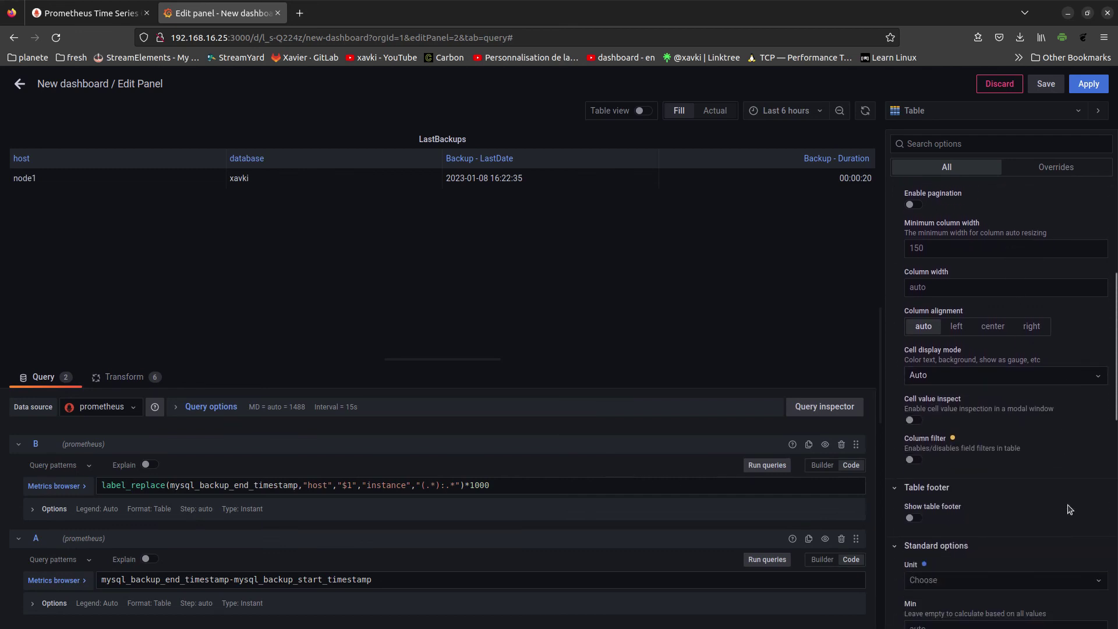
scroll(1069, 510, "down", 2)
scroll(1069, 510, "down", 4)
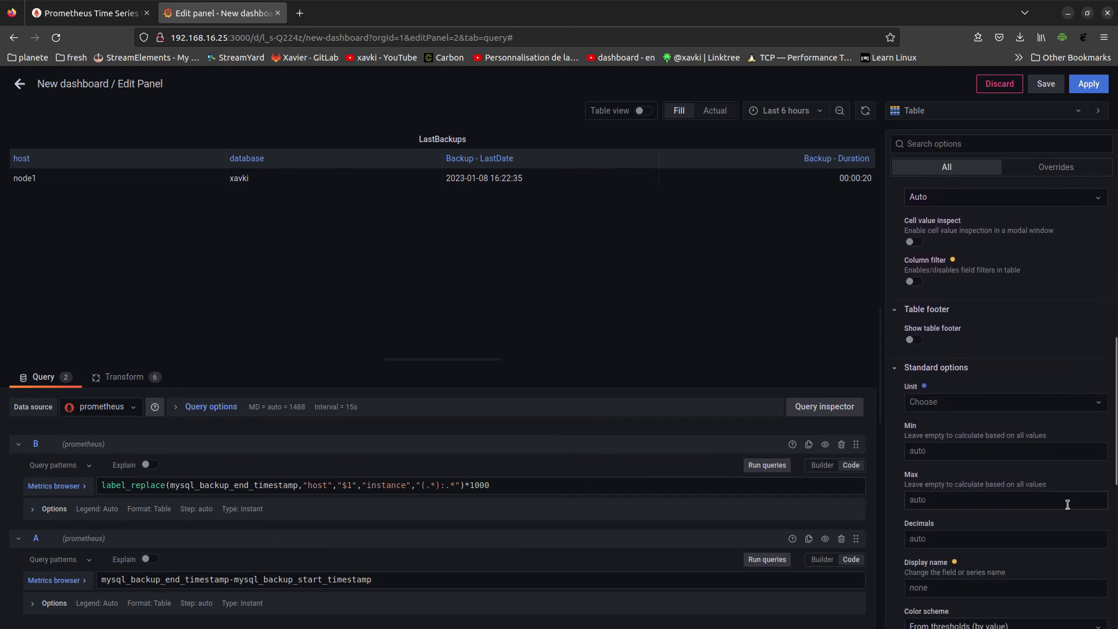
scroll(1068, 505, "down", 5)
scroll(1067, 504, "down", 2)
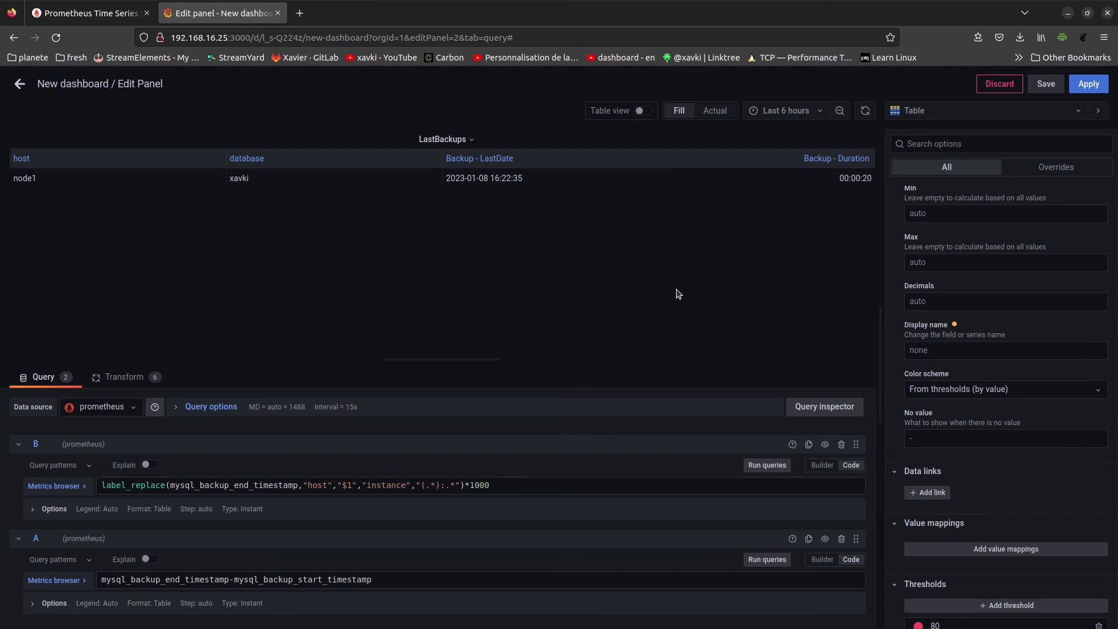
left_click(1089, 83)
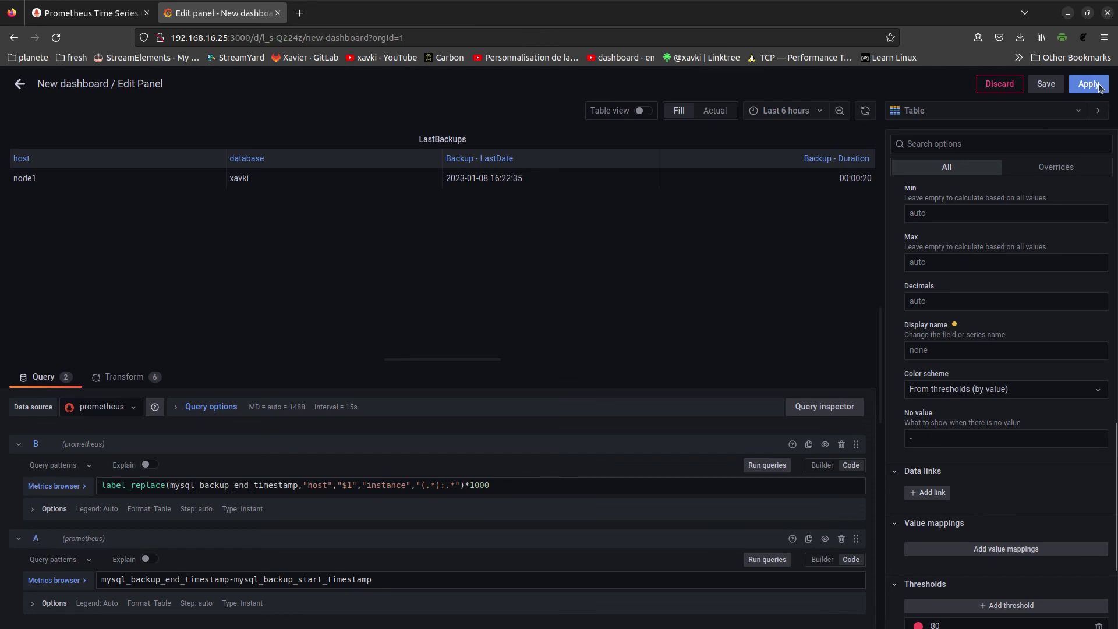